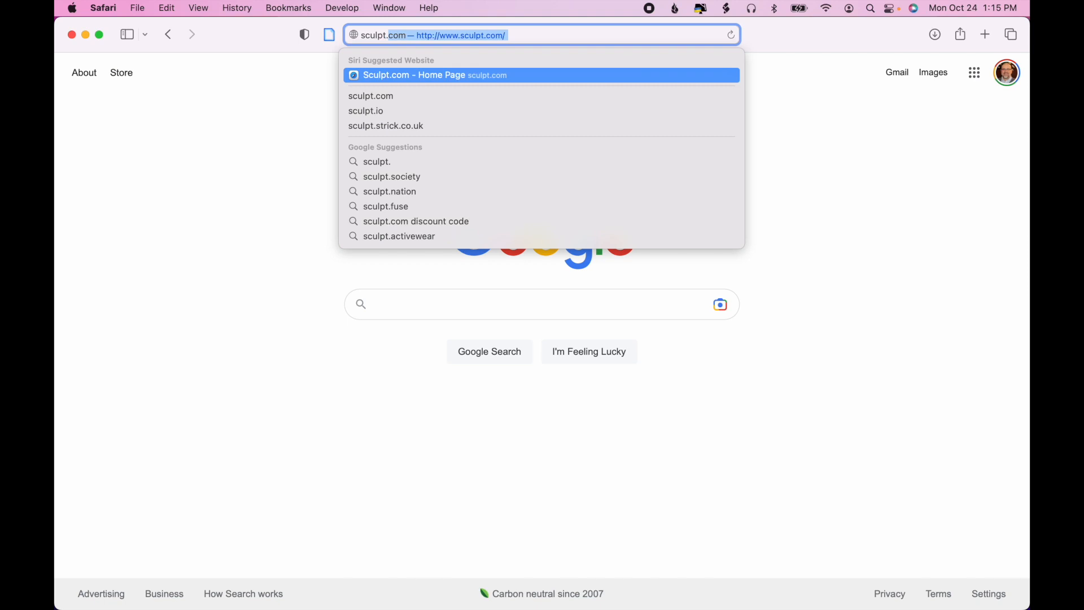
# - Load the SculptGL site at stephaneginier.com and delete the default sphere from the scene
pyautogui.press('Return')
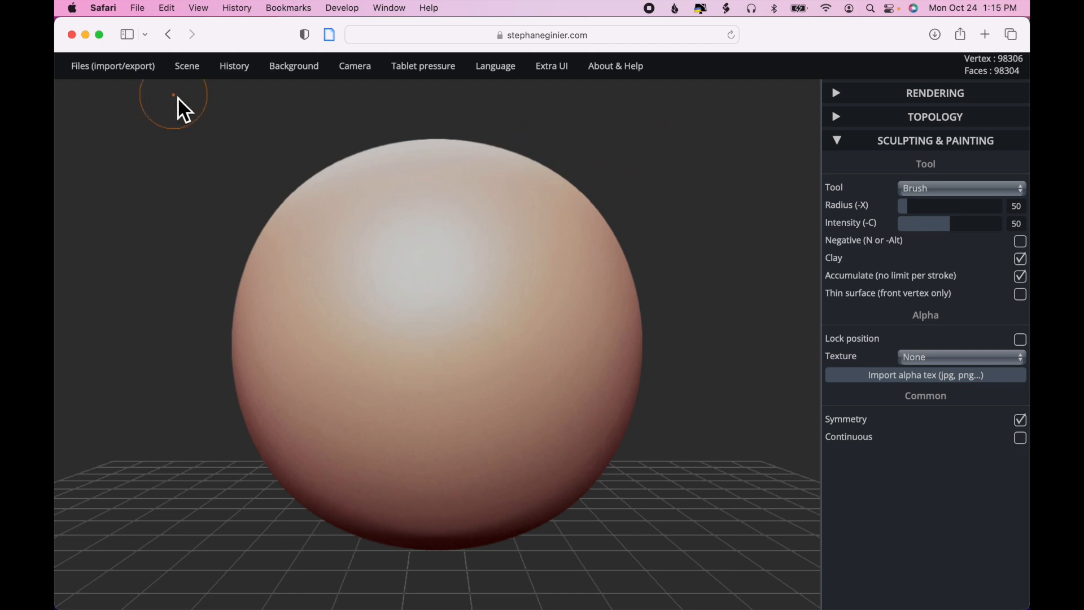
pyautogui.moveTo(189, 79)
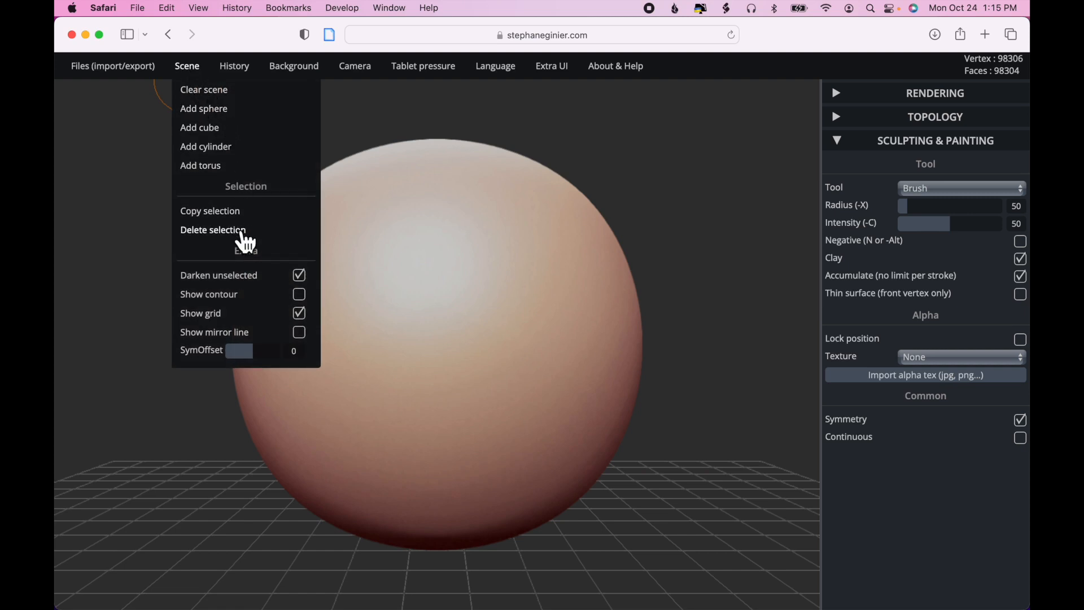
pyautogui.click(214, 231)
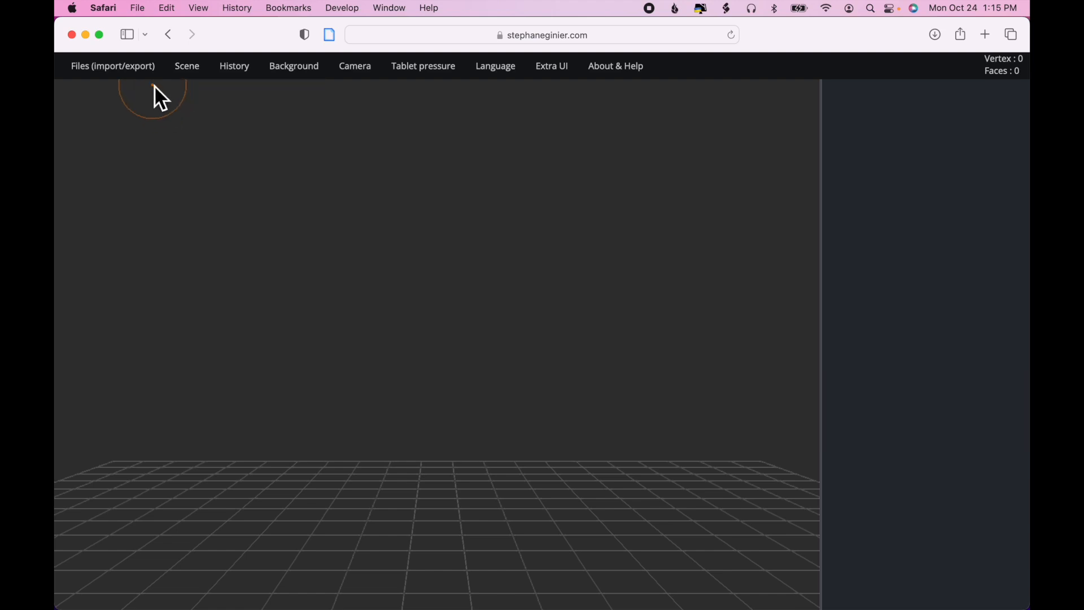
# - Import human_head.stl from the Downloads folder into the empty scene
pyautogui.moveTo(142, 79)
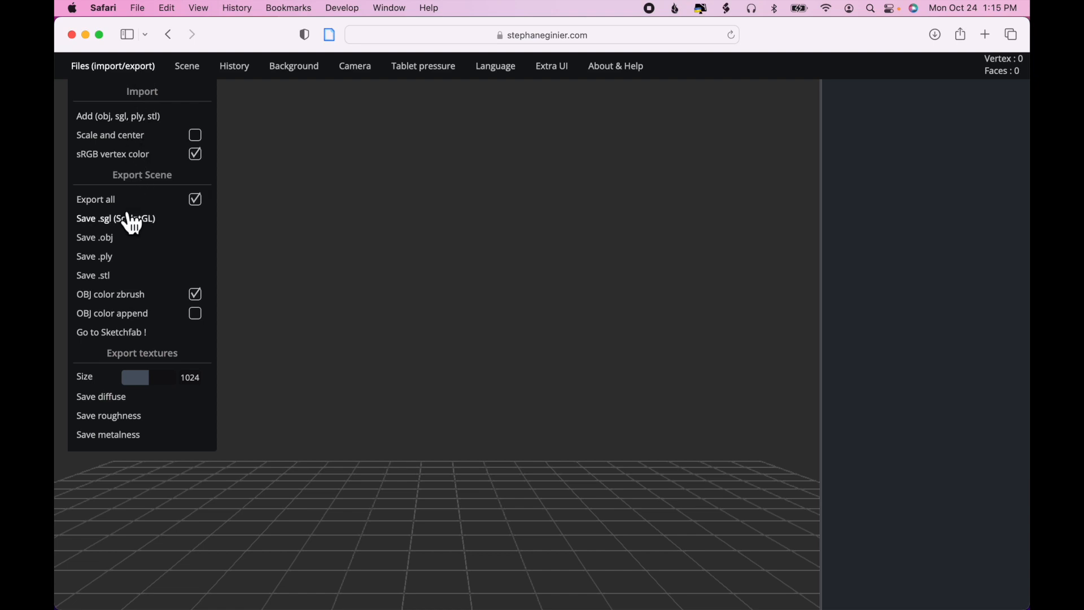
pyautogui.click(153, 119)
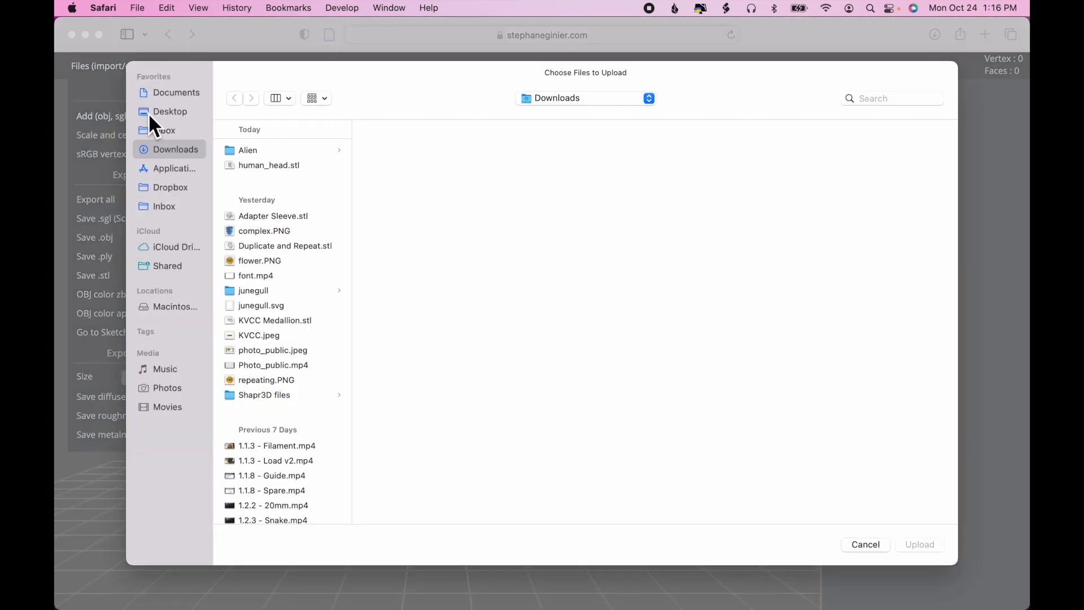
pyautogui.click(263, 169)
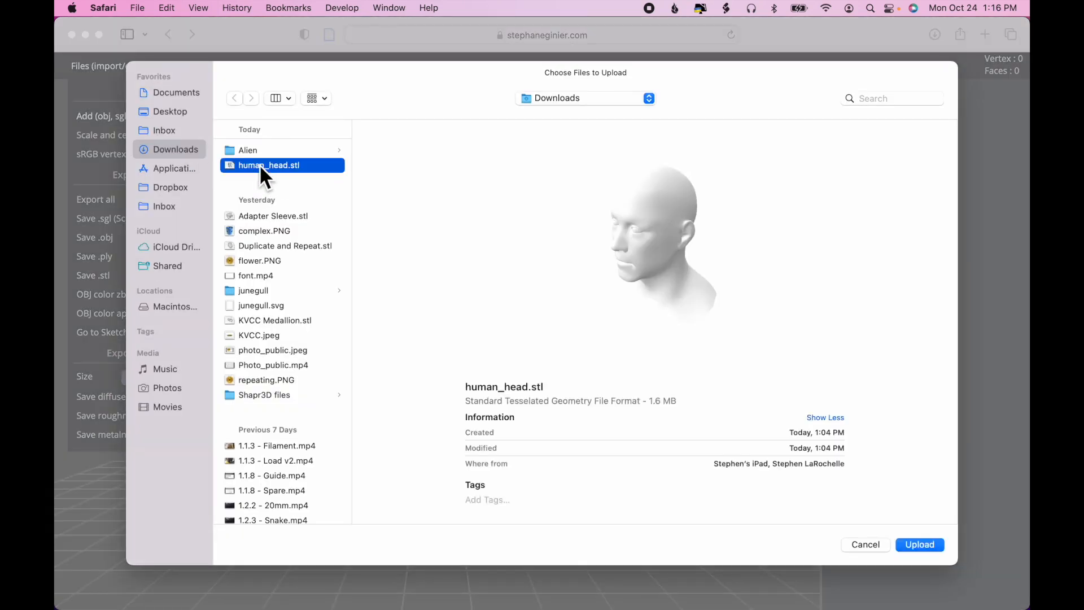
pyautogui.moveTo(644, 272); pyautogui.dragTo(721, 250)
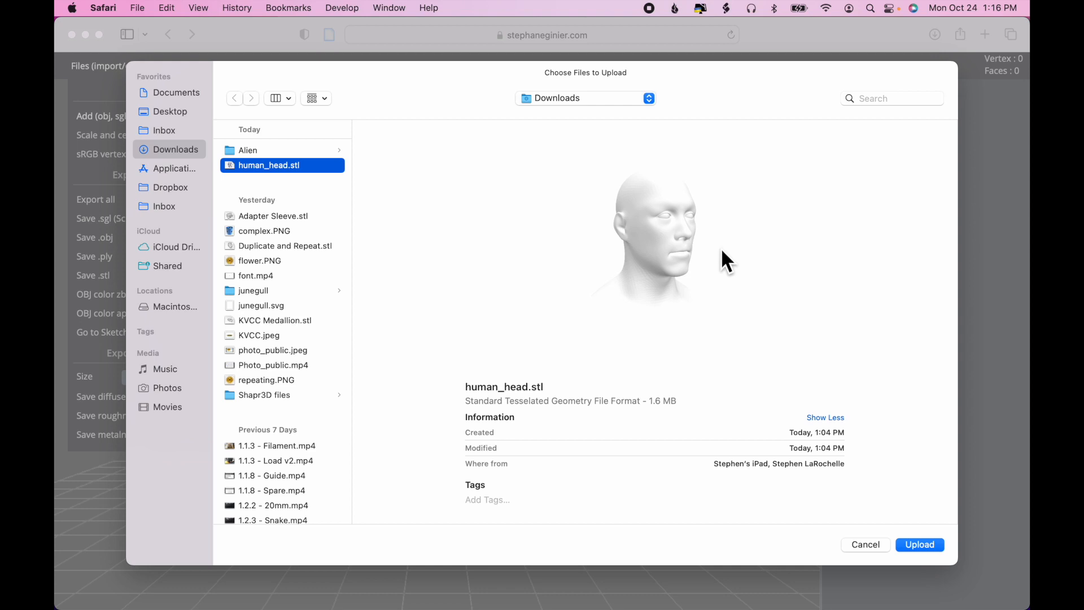
pyautogui.click(920, 544)
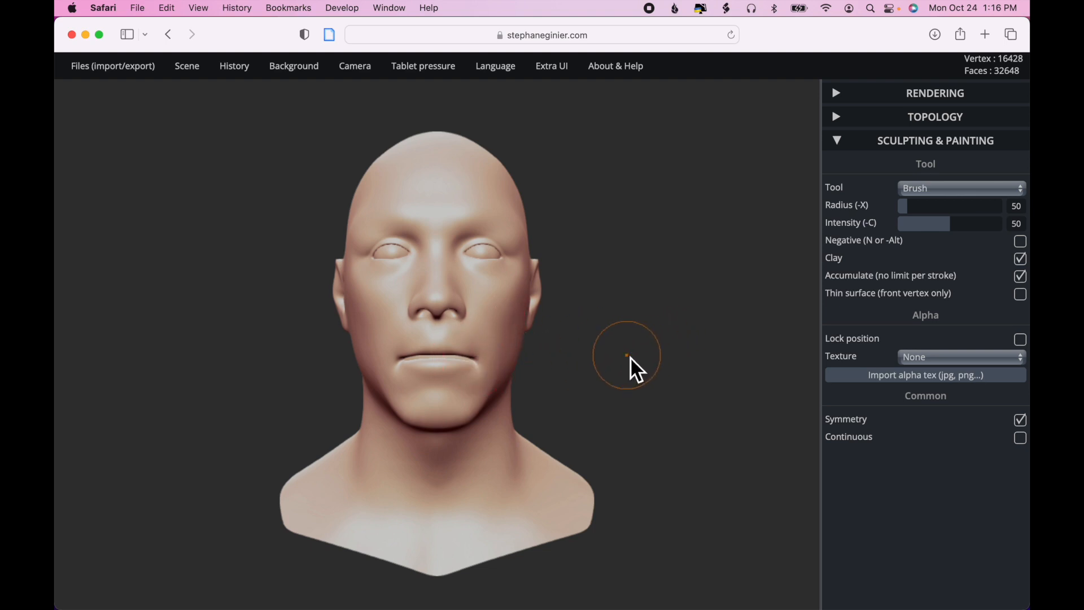
# - Examine the imported head from several angles and distances, and review the available sculpting tools, keeping Brush selected
pyautogui.moveTo(630, 357)
pyautogui.mouseDown()
pyautogui.moveTo(736, 353)
pyautogui.moveTo(604, 385)
pyautogui.moveTo(509, 476)
pyautogui.moveTo(657, 351)
pyautogui.moveTo(662, 292)
pyautogui.moveTo(646, 333)
pyautogui.moveTo(628, 337)
pyautogui.mouseUp()
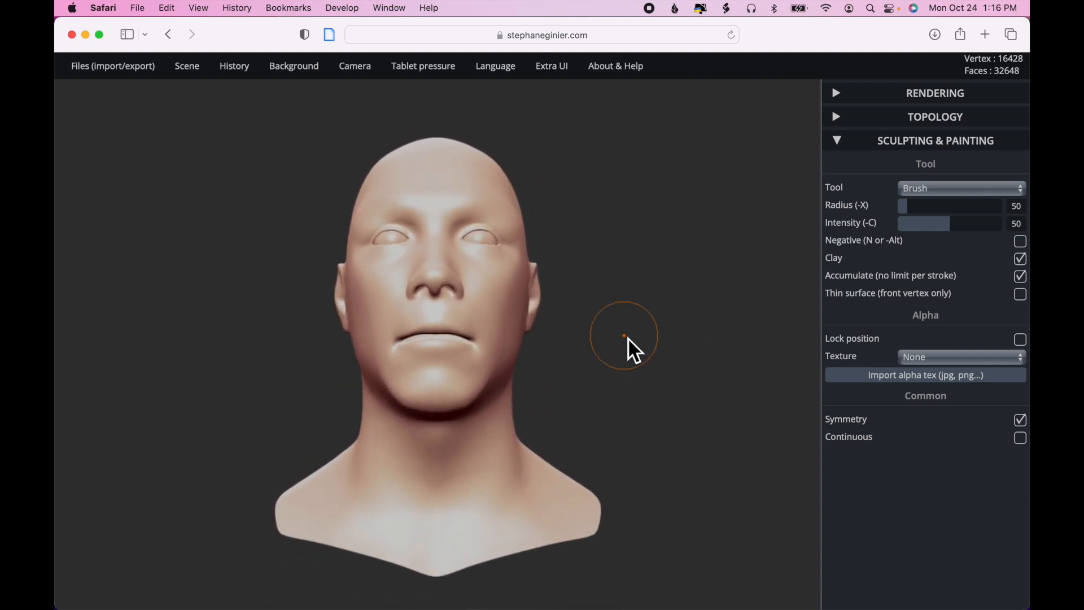
pyautogui.scroll(-4, 628, 337)
pyautogui.scroll(8, 627, 337)
pyautogui.scroll(-5, 628, 338)
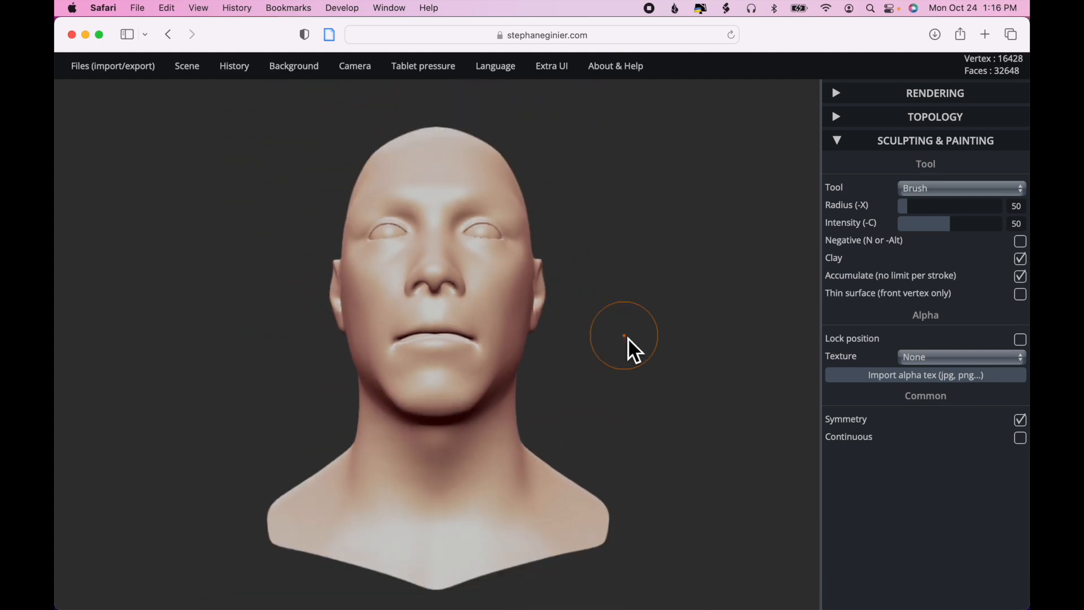
pyautogui.scroll(-3, 628, 338)
pyautogui.scroll(2, 627, 337)
pyautogui.moveTo(628, 337)
pyautogui.mouseDown()
pyautogui.moveTo(572, 358)
pyautogui.moveTo(622, 378)
pyautogui.mouseUp()
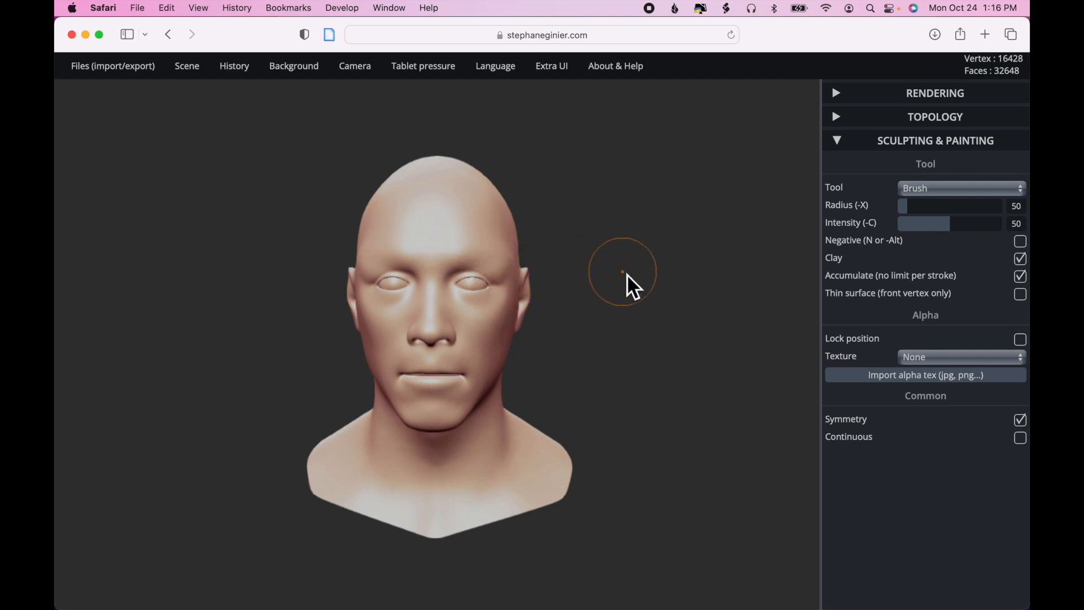
pyautogui.moveTo(653, 326); pyautogui.dragTo(614, 341)
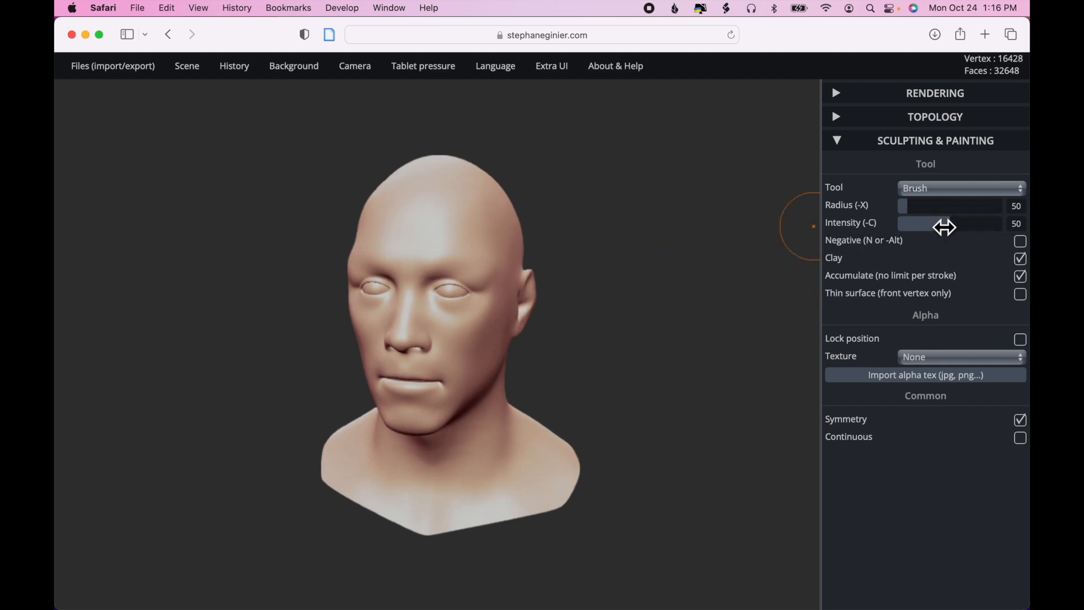
pyautogui.click(1012, 191)
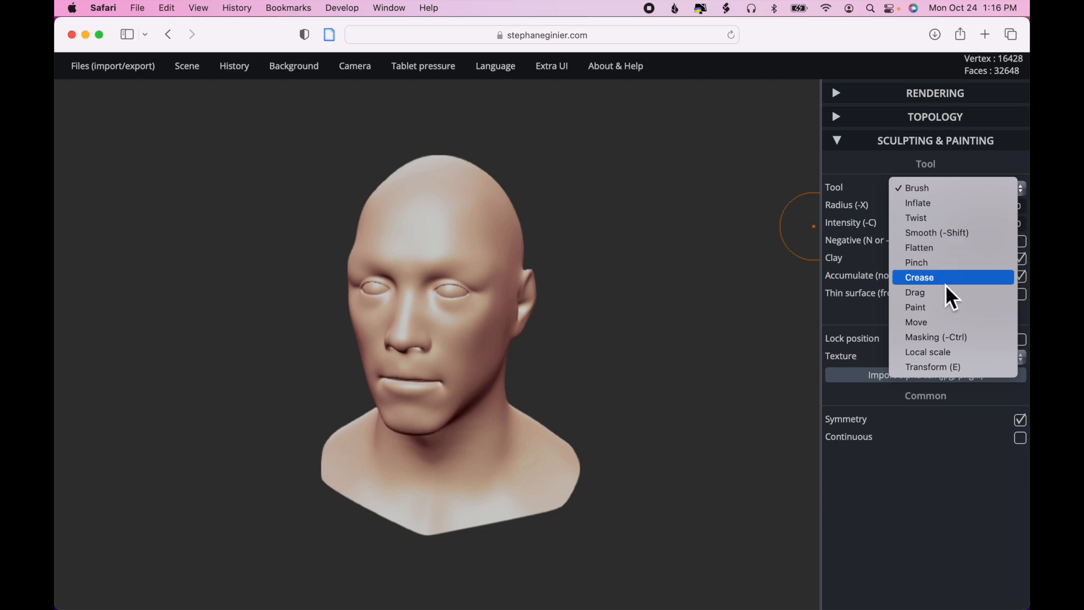
pyautogui.click(941, 193)
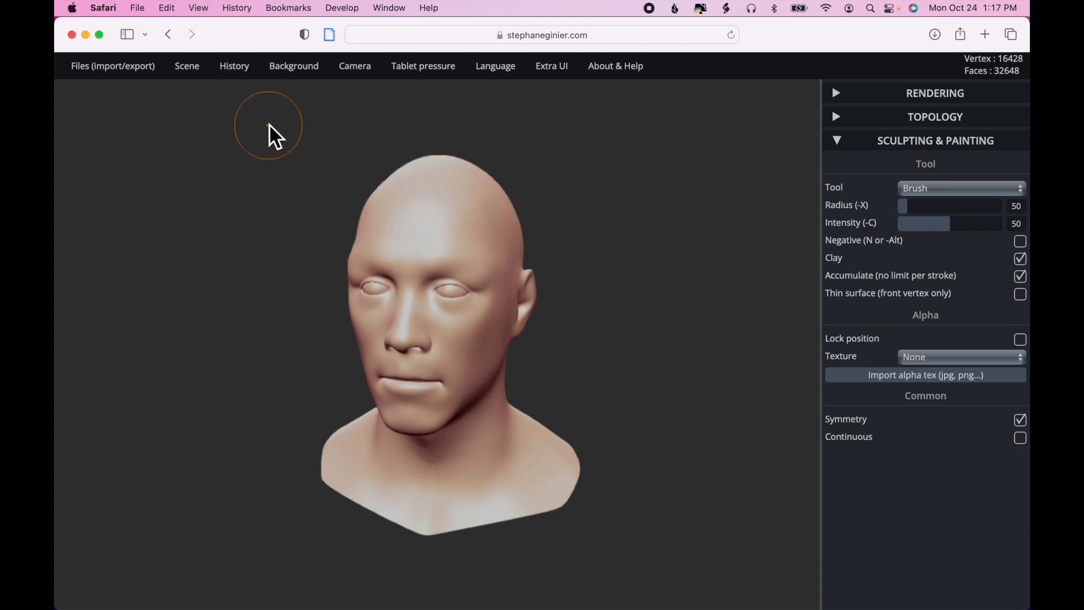
# - Undo the head import and add human_head.stl from Downloads to the scene again
pyautogui.moveTo(236, 70)
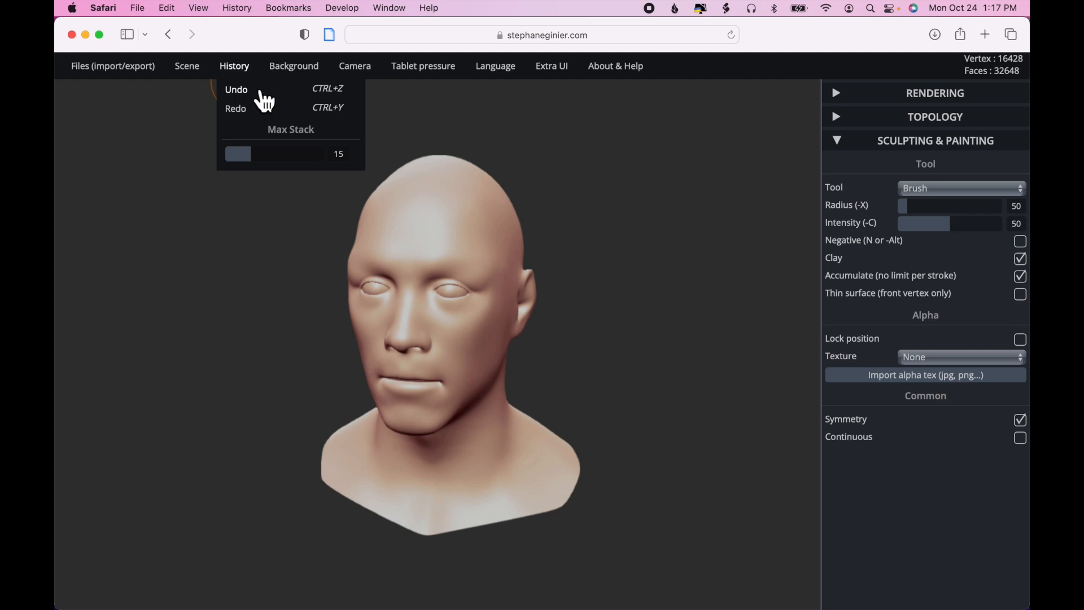
pyautogui.click(323, 91)
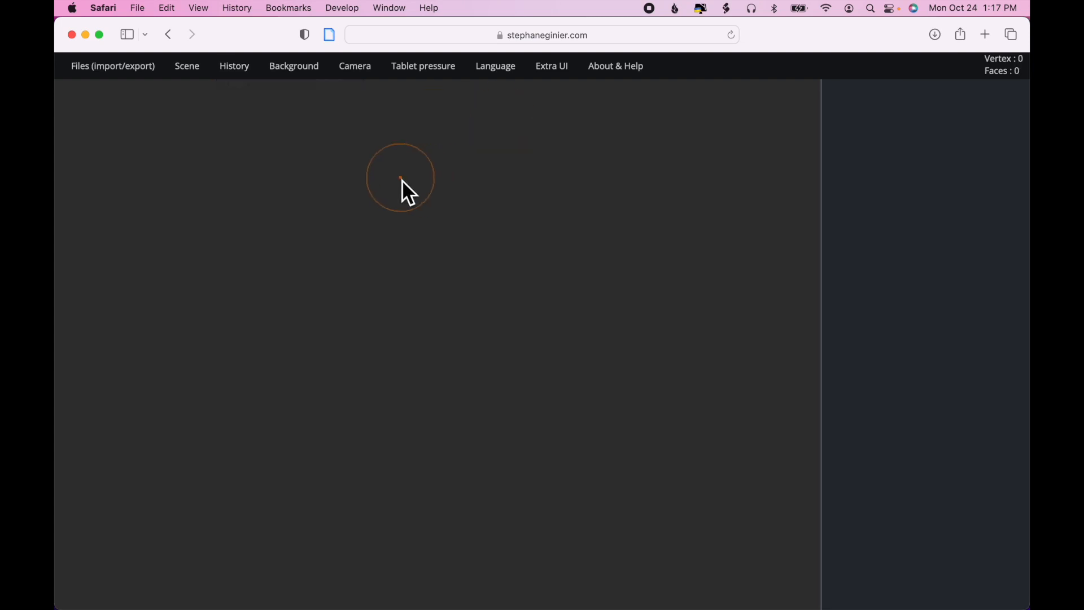
pyautogui.moveTo(144, 71)
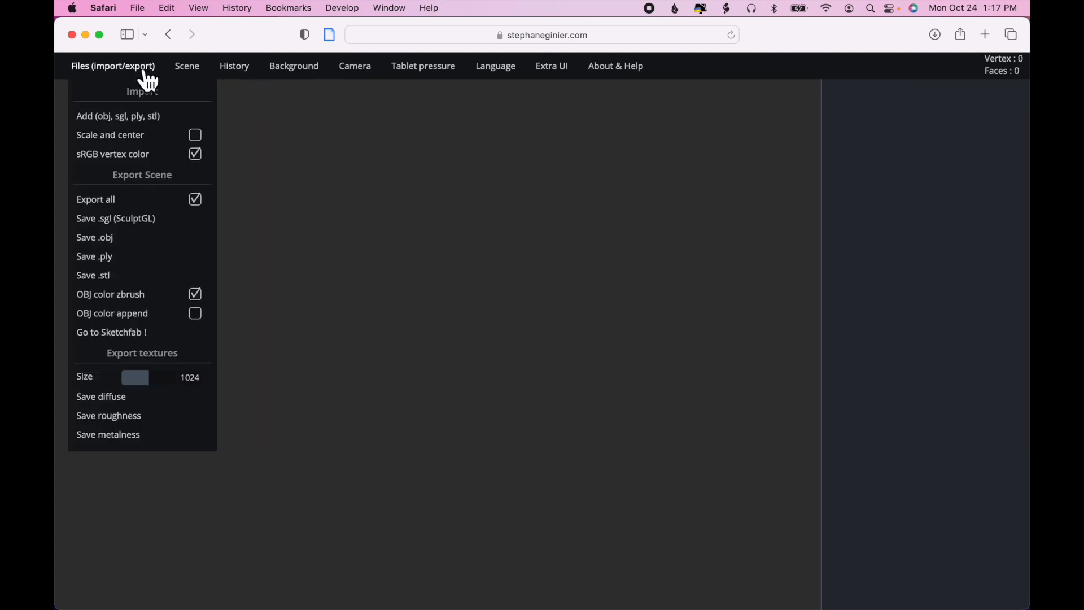
pyautogui.click(138, 115)
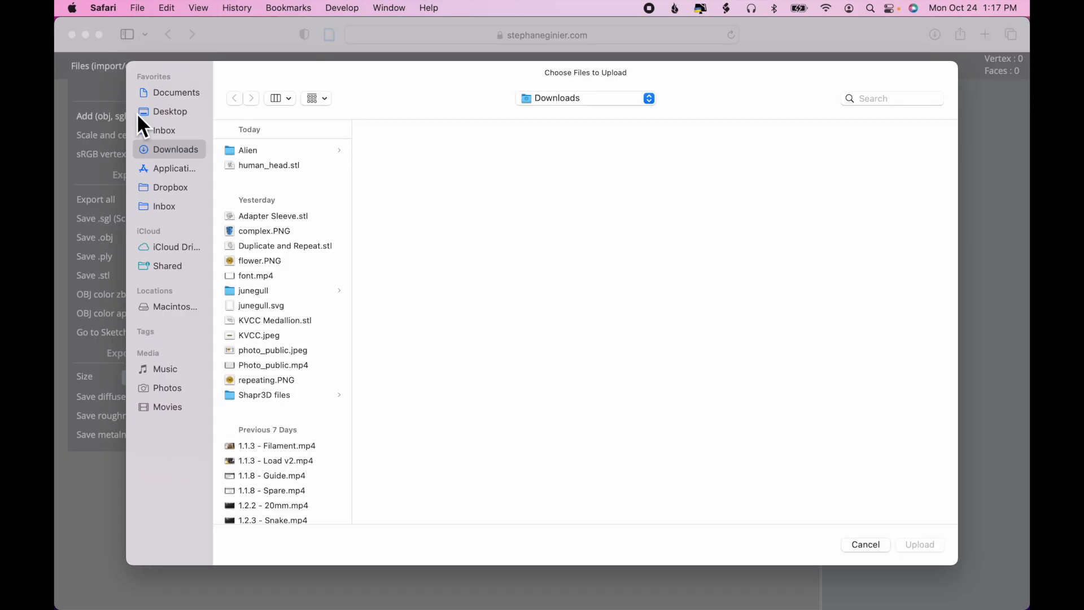
pyautogui.doubleClick(265, 165)
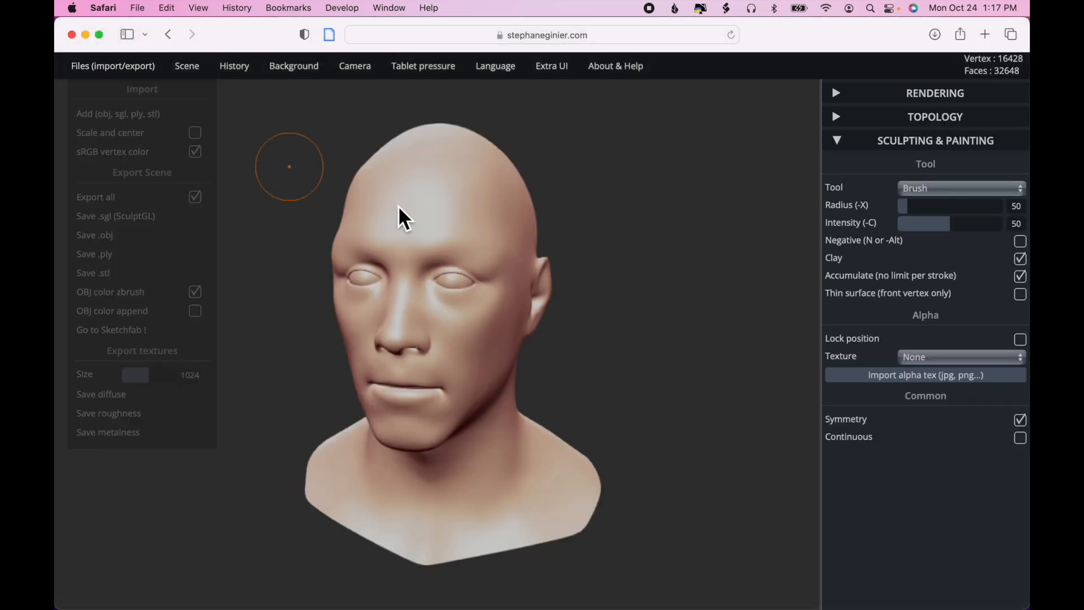
# - Set the Brush tool's radius to 428 and its intensity to 95
pyautogui.moveTo(665, 351); pyautogui.dragTo(624, 387)
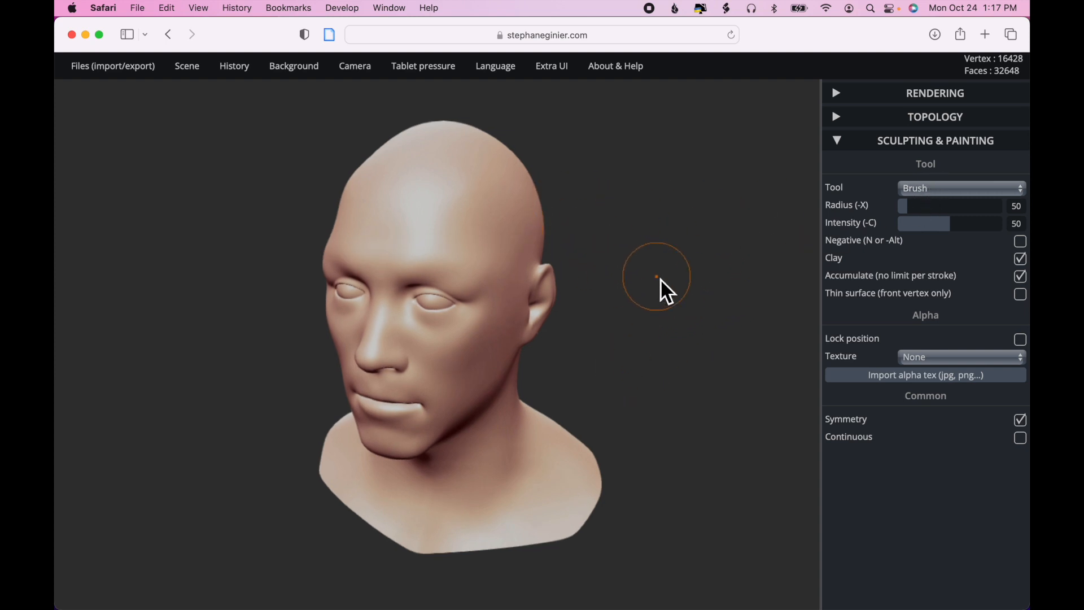
pyautogui.click(976, 215)
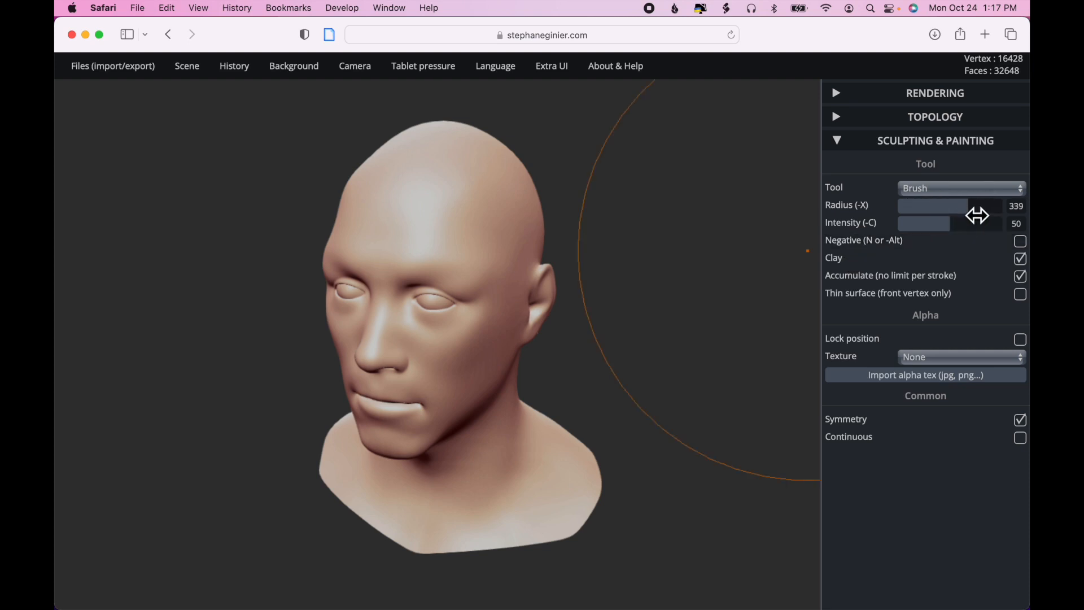
pyautogui.click(989, 237)
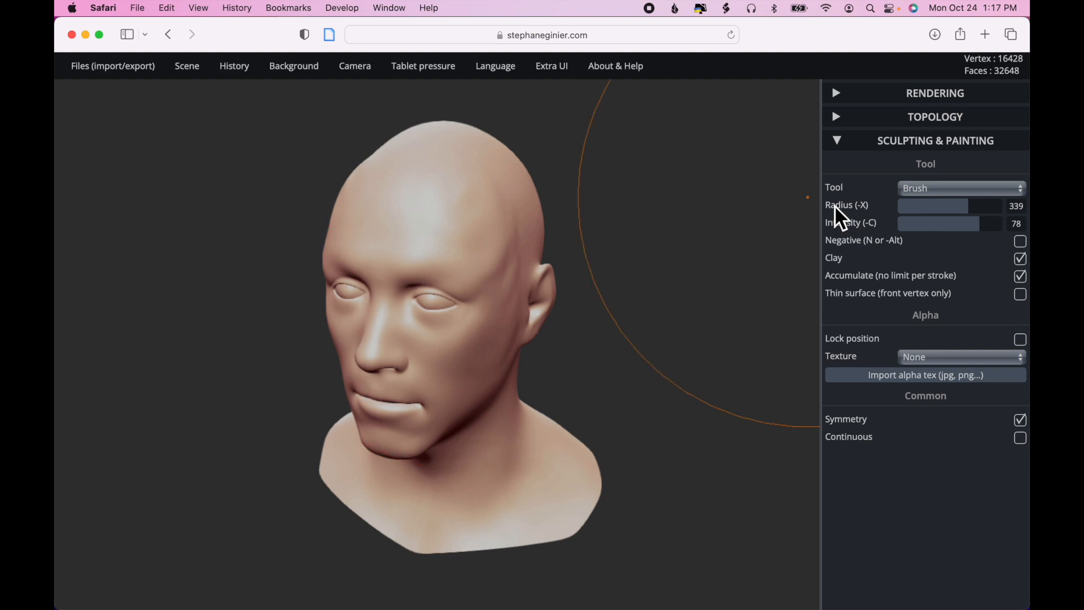
pyautogui.click(987, 212)
pyautogui.click(997, 224)
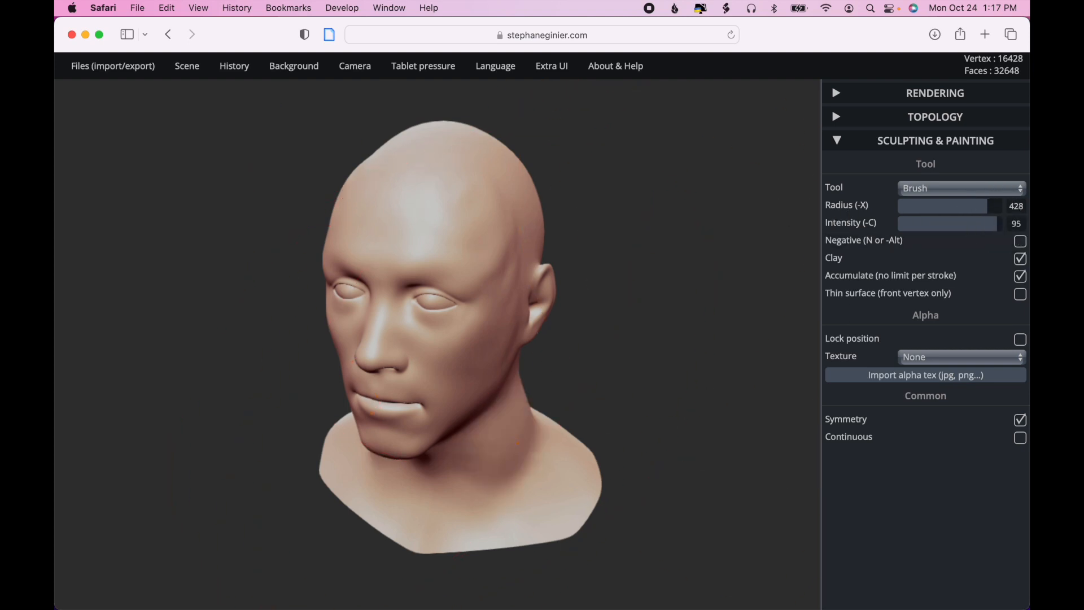
# - Thicken the neck with symmetrical Brush strokes on its side and front, from below the jaw down to the shoulders
pyautogui.moveTo(518, 442); pyautogui.dragTo(492, 416)
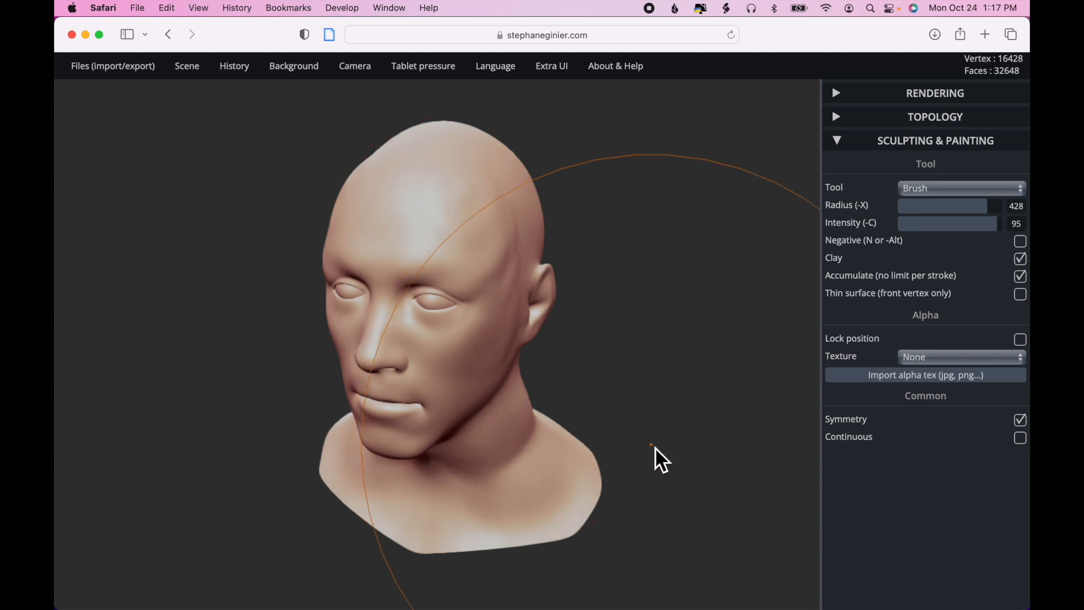
pyautogui.moveTo(655, 448); pyautogui.dragTo(533, 380)
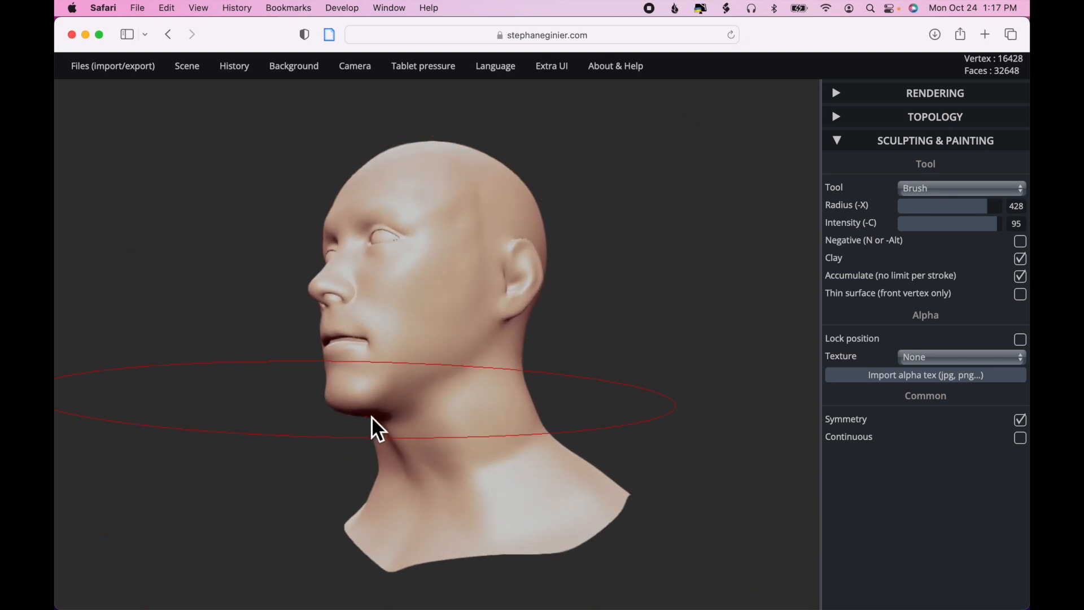
pyautogui.moveTo(387, 417); pyautogui.dragTo(444, 526)
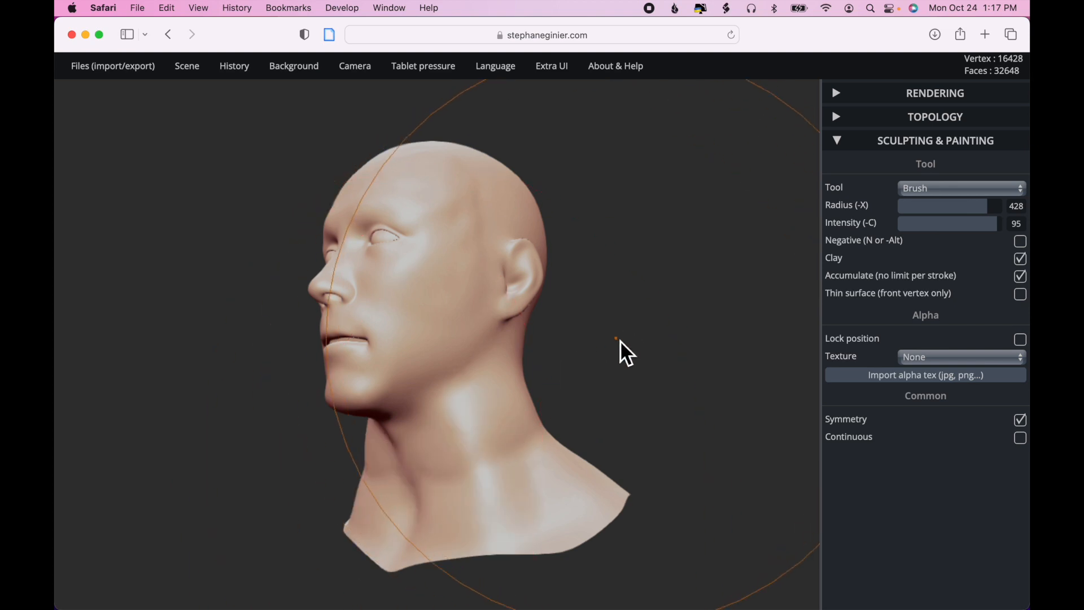
pyautogui.press('ctrl')
pyautogui.click(595, 362)
pyautogui.moveTo(596, 363); pyautogui.dragTo(723, 402)
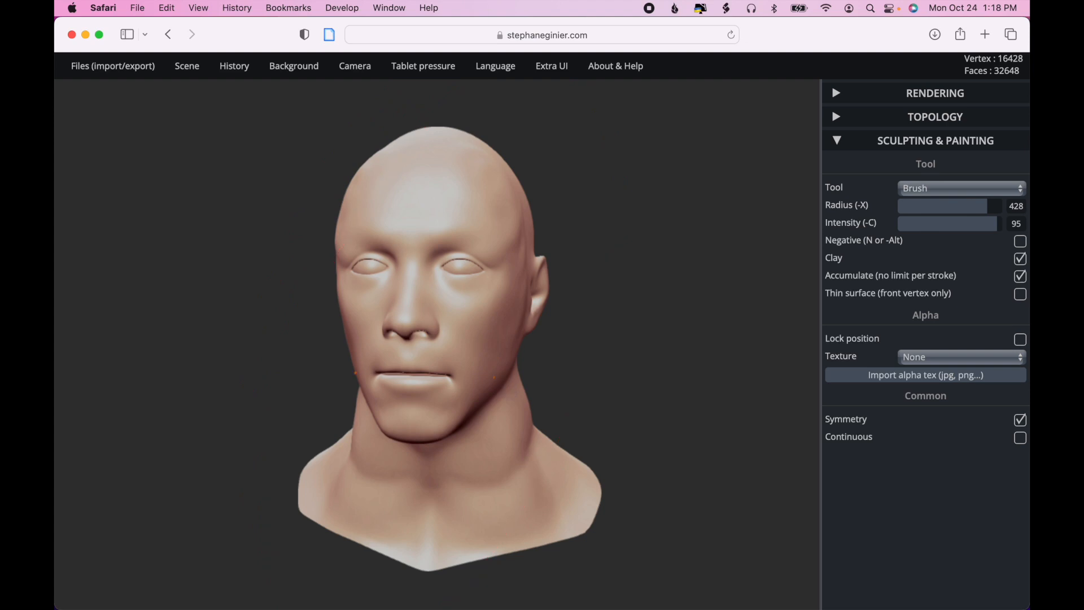
pyautogui.moveTo(511, 412)
pyautogui.mouseDown()
pyautogui.moveTo(508, 433)
pyautogui.moveTo(570, 481)
pyautogui.mouseUp()
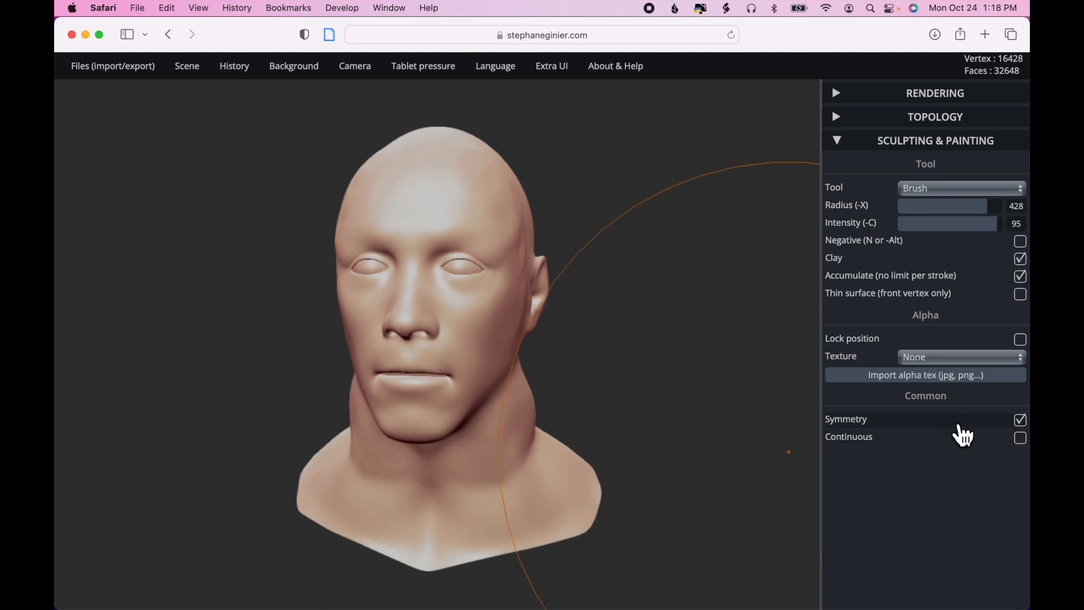
pyautogui.click(1021, 421)
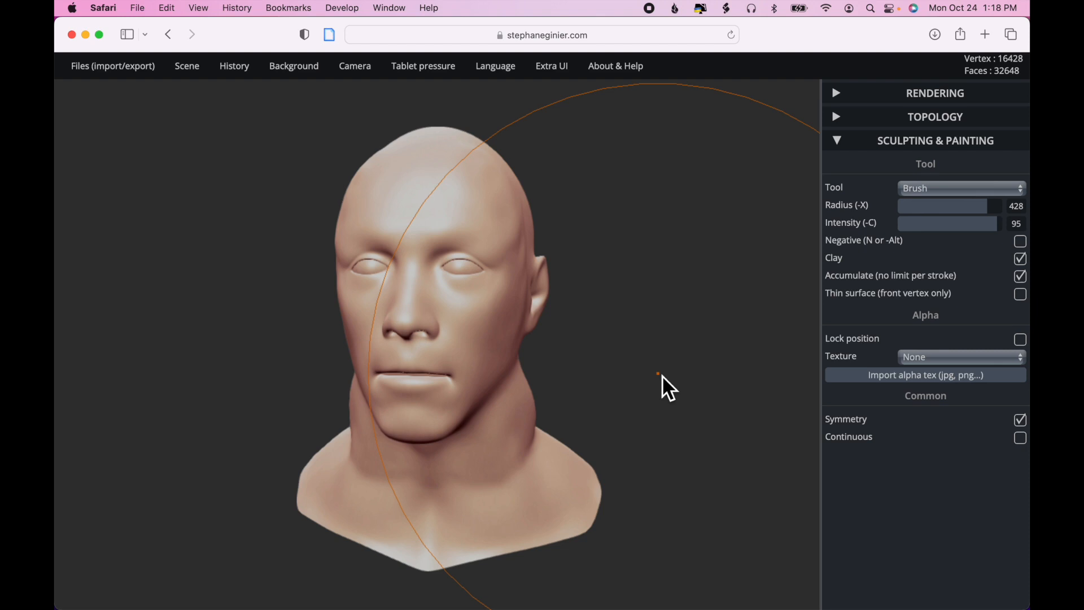
# - Set the Smooth tool's radius to 500 and its intensity to 100
pyautogui.press('ctrl')
pyautogui.scroll(-5, 661, 375)
pyautogui.moveTo(661, 375); pyautogui.dragTo(536, 363)
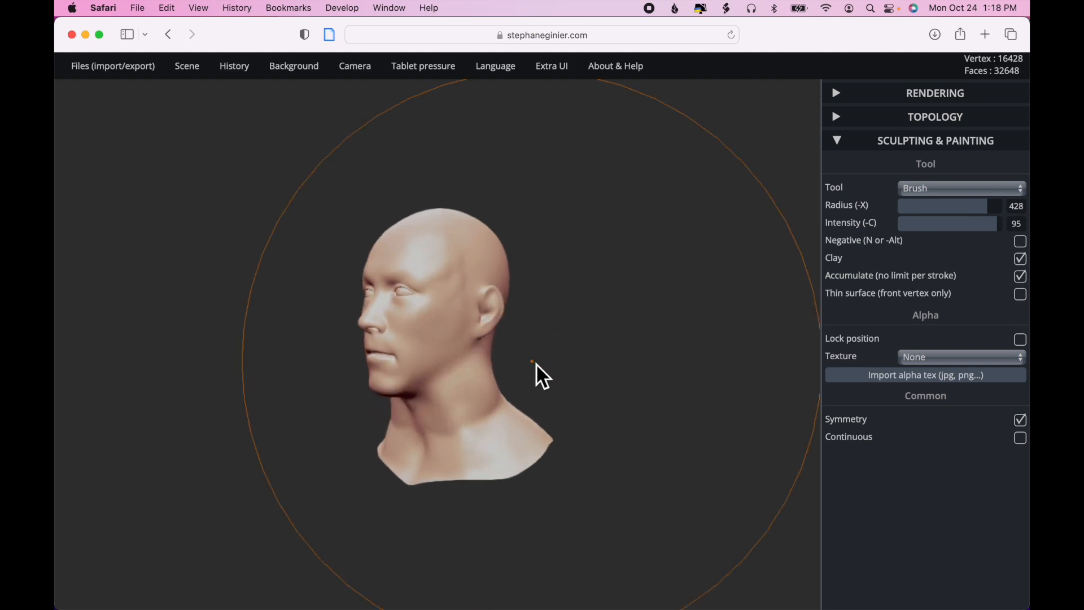
pyautogui.scroll(5, 536, 364)
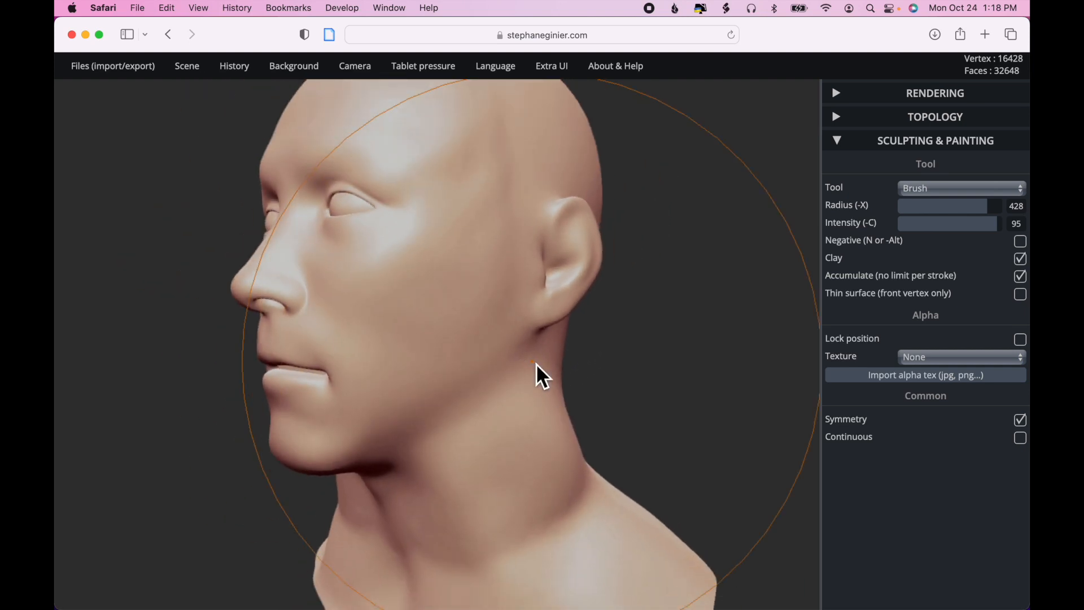
pyautogui.press('shift')
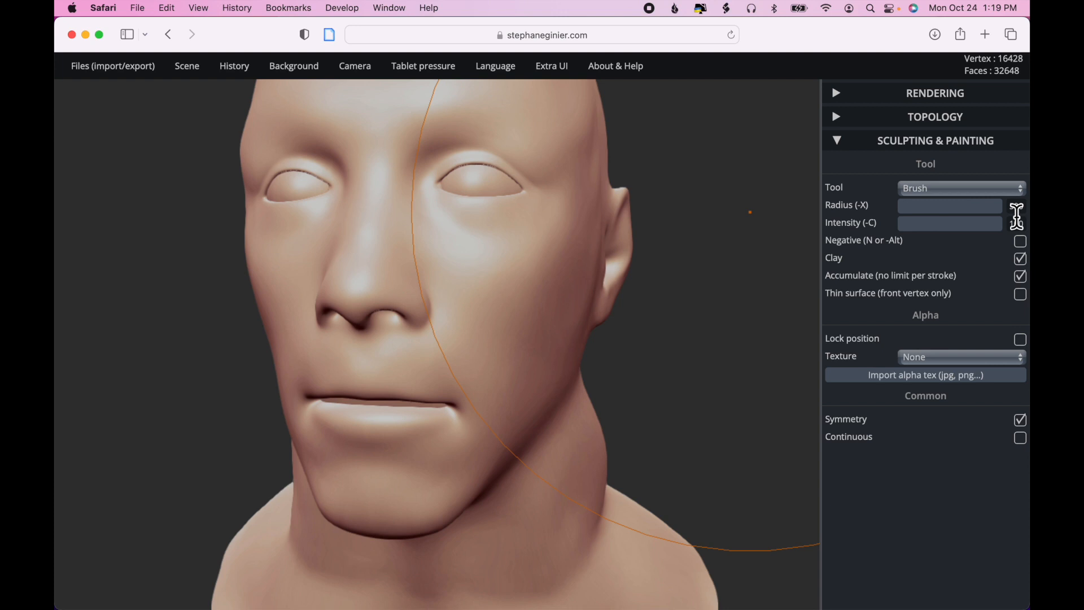
pyautogui.press('shift')
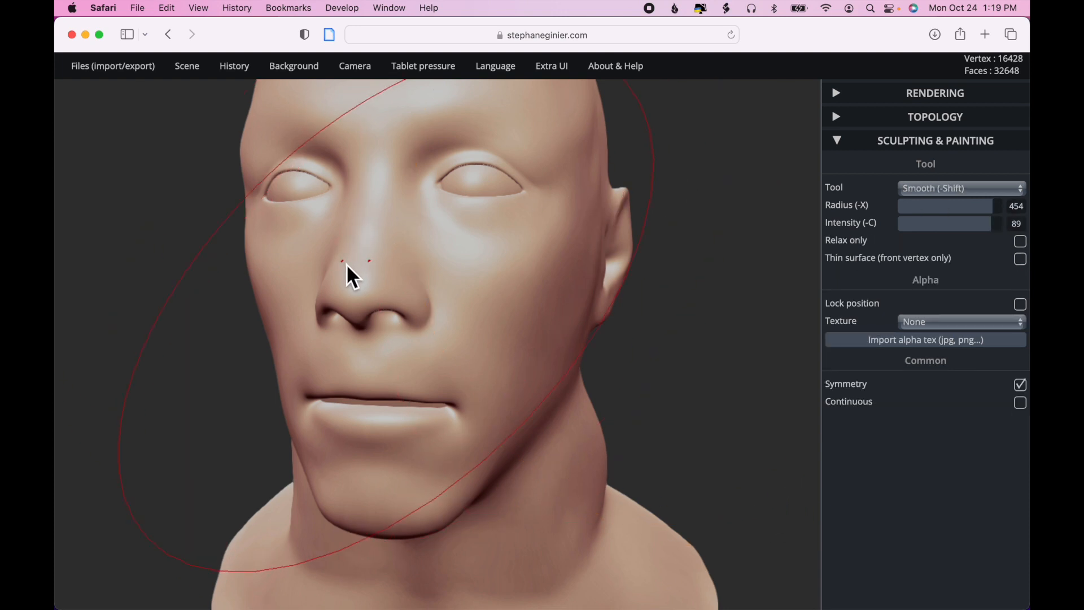
pyautogui.keyDown('shift'); pyautogui.moveTo(350, 289); pyautogui.dragTo(359, 287); pyautogui.keyUp('shift')
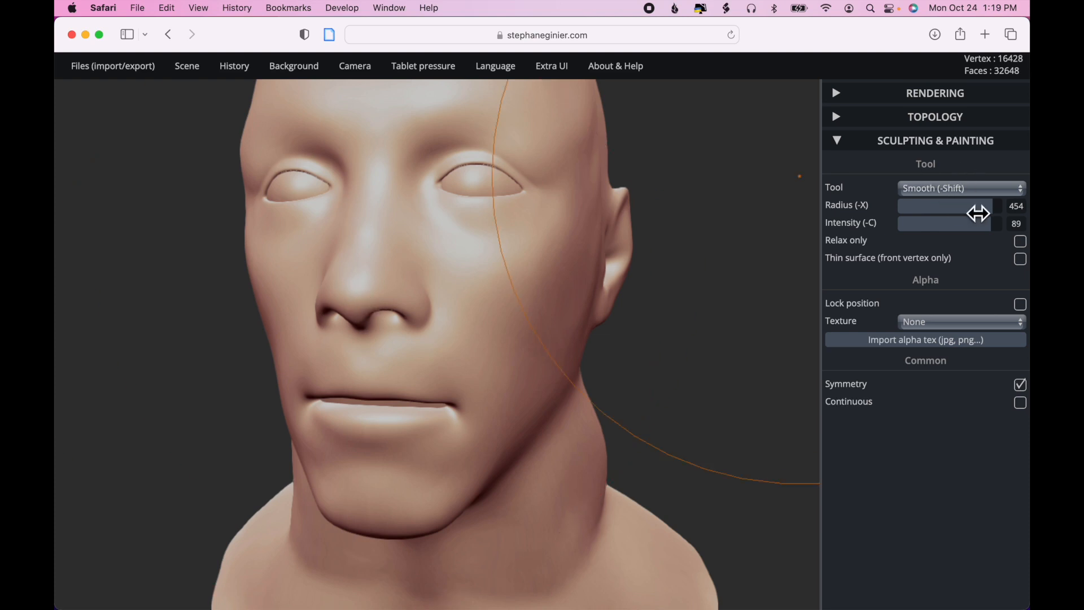
pyautogui.click(1016, 210)
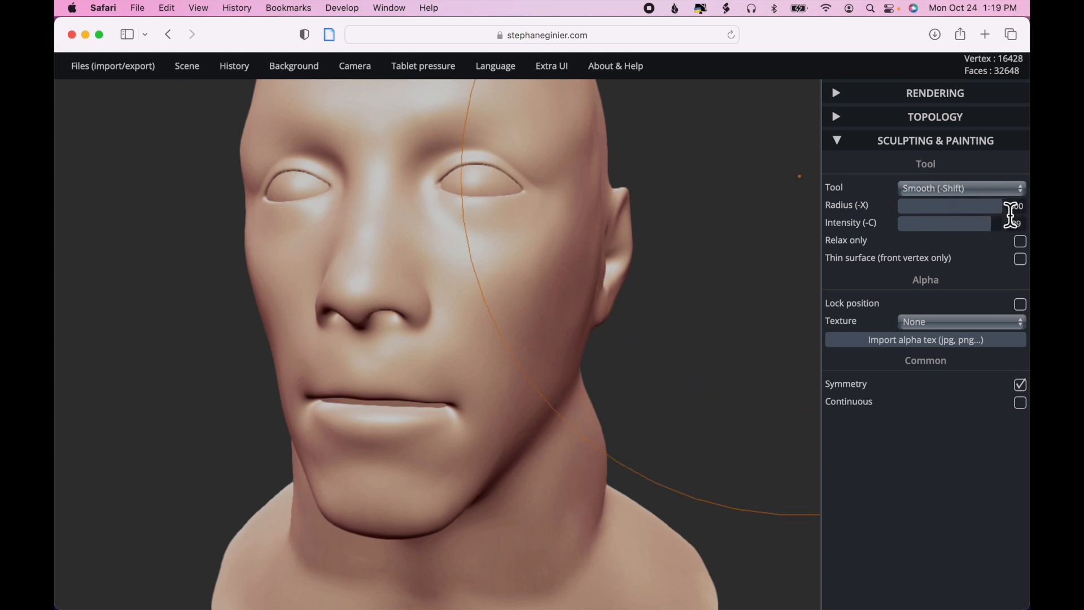
pyautogui.moveTo(995, 232); pyautogui.dragTo(1012, 230)
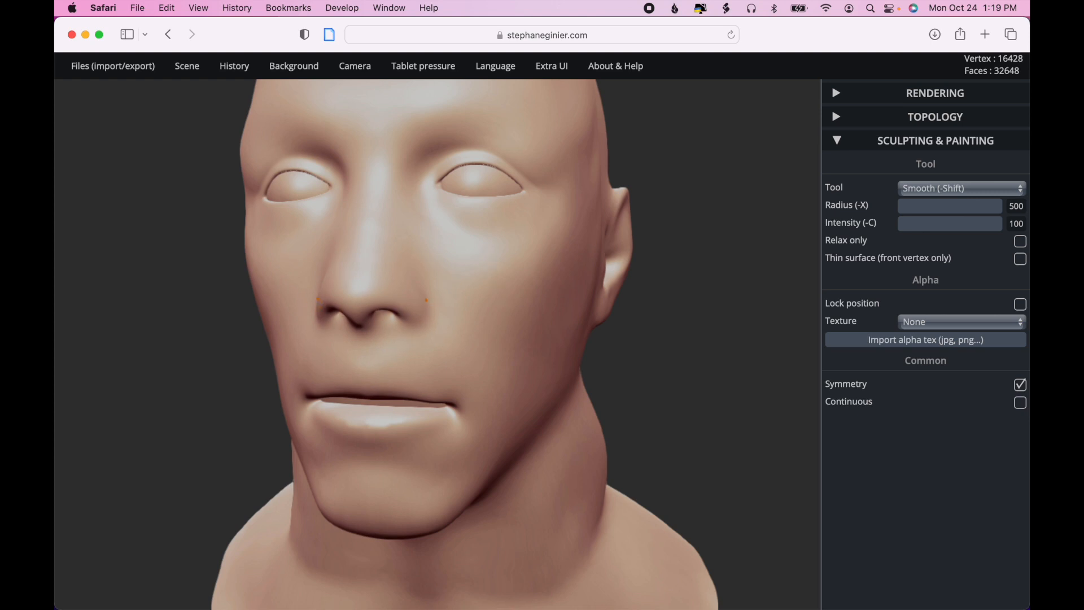
# - Reshape the cheeks and the area around the mouth with symmetrical Brush strokes at radius 403 and intensity 74
pyautogui.moveTo(697, 338)
pyautogui.mouseDown()
pyautogui.moveTo(582, 334)
pyautogui.moveTo(598, 357)
pyautogui.moveTo(771, 358)
pyautogui.moveTo(757, 359)
pyautogui.mouseUp()
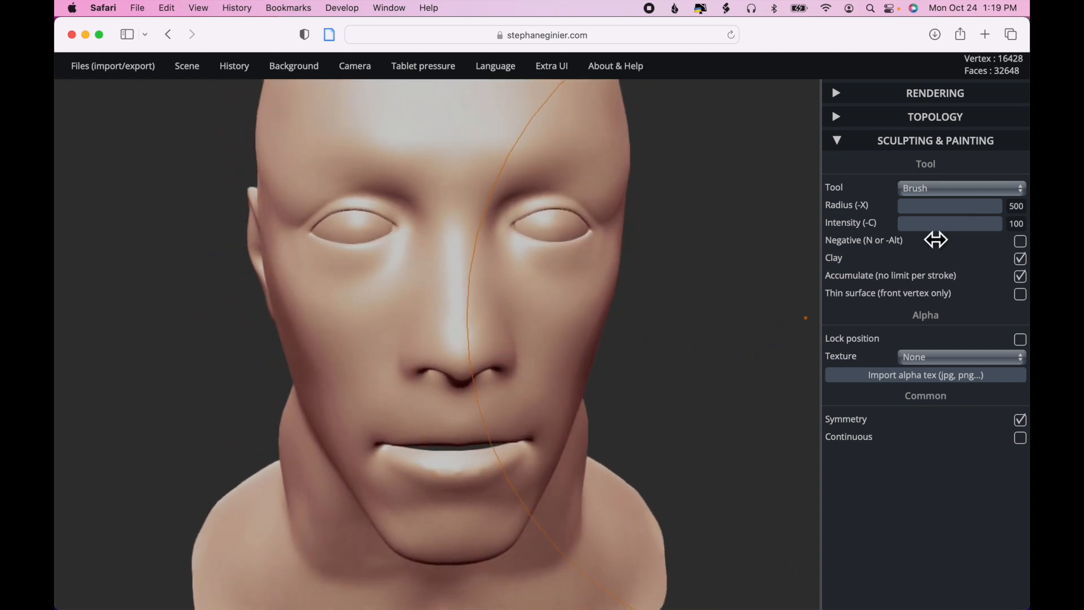
pyautogui.click(984, 212)
pyautogui.click(975, 224)
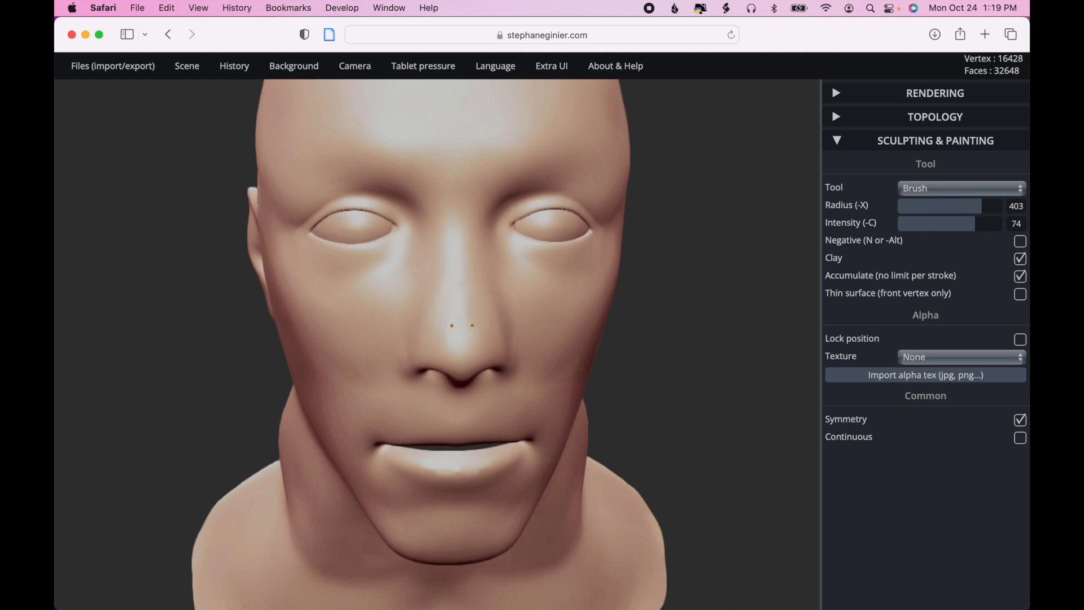
pyautogui.moveTo(424, 324); pyautogui.dragTo(397, 324)
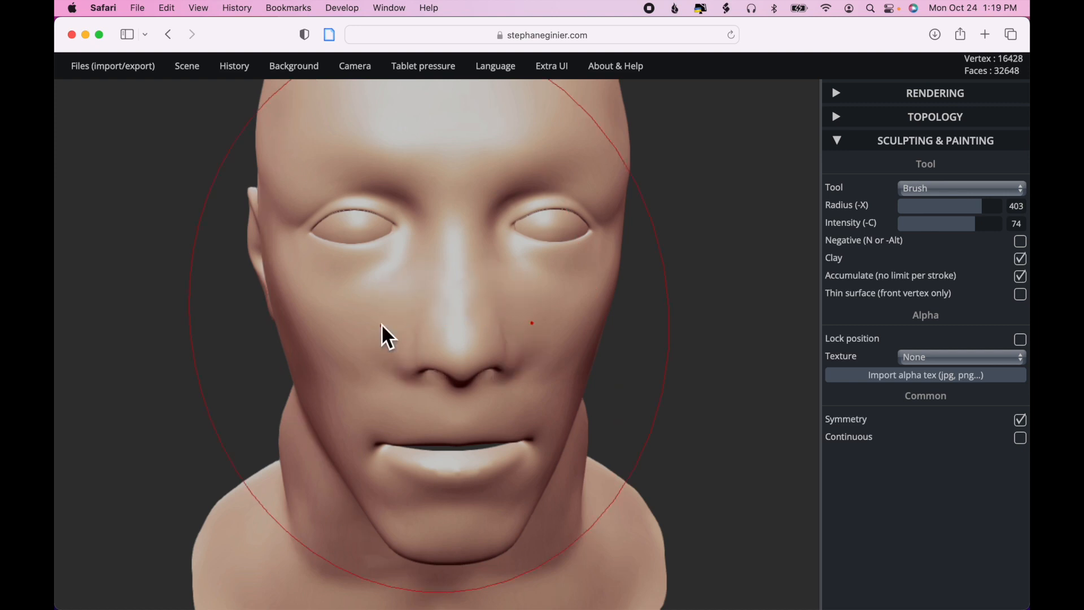
pyautogui.press('ctrl')
pyautogui.moveTo(685, 375)
pyautogui.mouseDown()
pyautogui.moveTo(612, 356)
pyautogui.moveTo(634, 380)
pyautogui.moveTo(650, 337)
pyautogui.moveTo(666, 337)
pyautogui.mouseUp()
pyautogui.moveTo(348, 402)
pyautogui.mouseDown()
pyautogui.moveTo(368, 396)
pyautogui.moveTo(391, 408)
pyautogui.moveTo(350, 409)
pyautogui.mouseUp()
pyautogui.moveTo(712, 408)
pyautogui.mouseDown()
pyautogui.moveTo(579, 412)
pyautogui.moveTo(690, 447)
pyautogui.moveTo(721, 392)
pyautogui.mouseUp()
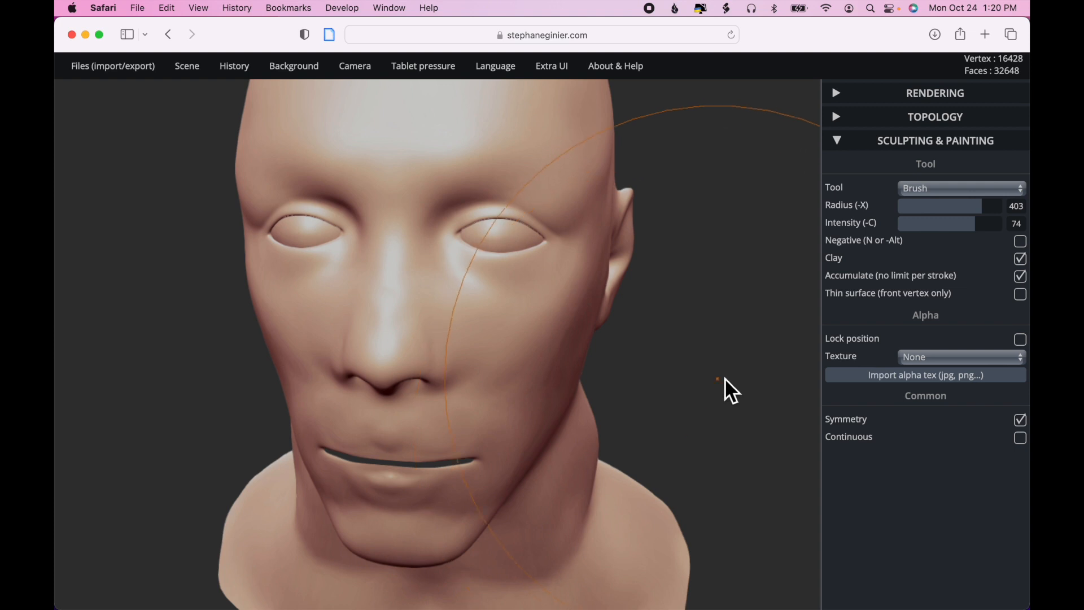
# - Build up the forehead with symmetrical Brush strokes at radius 428 and intensity 85
pyautogui.click(987, 211)
pyautogui.moveTo(446, 155)
pyautogui.mouseDown()
pyautogui.moveTo(430, 155)
pyautogui.moveTo(548, 156)
pyautogui.moveTo(539, 169)
pyautogui.mouseUp()
pyautogui.scroll(-10, 631, 236)
pyautogui.scroll(6, 632, 236)
pyautogui.moveTo(480, 217); pyautogui.dragTo(445, 209)
pyautogui.moveTo(525, 211); pyautogui.dragTo(429, 217)
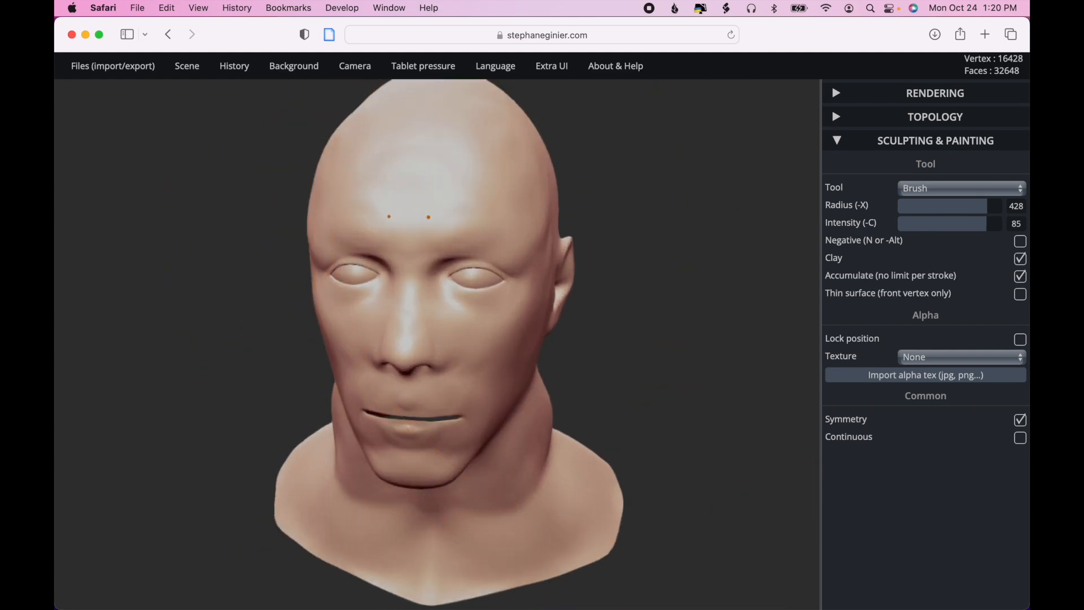
# - Swell the forehead and cheeks with symmetrical Inflate strokes at radius 403 and intensity 85
pyautogui.click(948, 188)
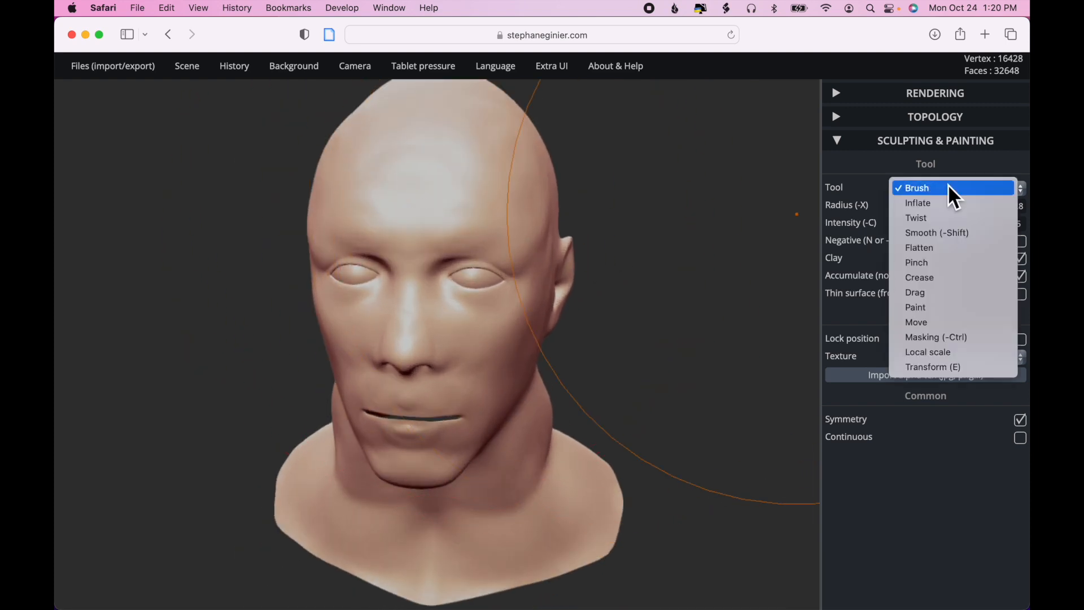
pyautogui.click(949, 204)
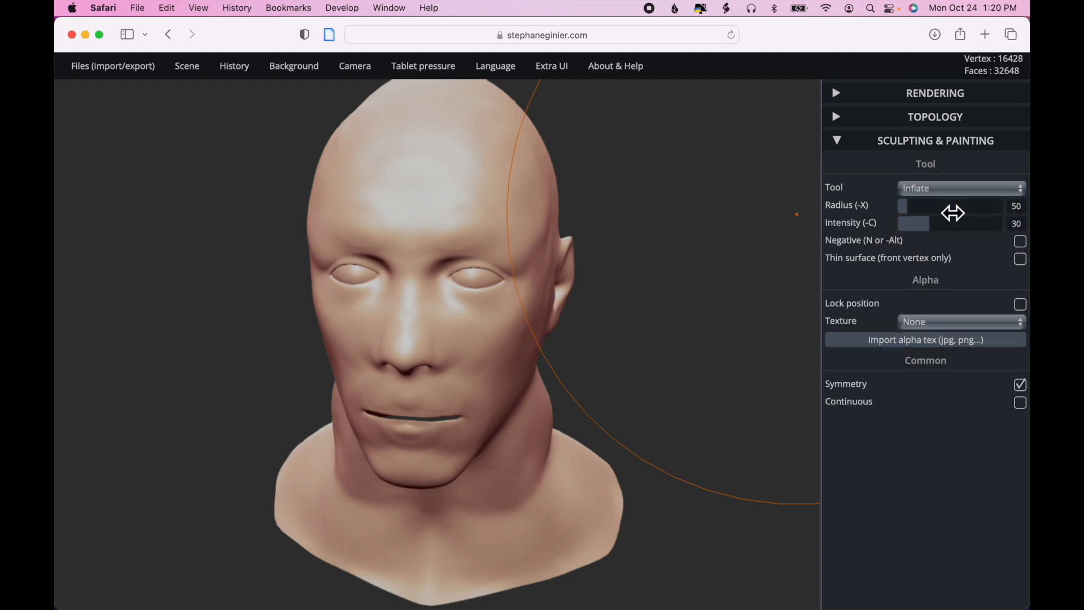
pyautogui.click(966, 207)
pyautogui.click(987, 224)
pyautogui.click(981, 207)
pyautogui.moveTo(409, 201); pyautogui.dragTo(510, 208)
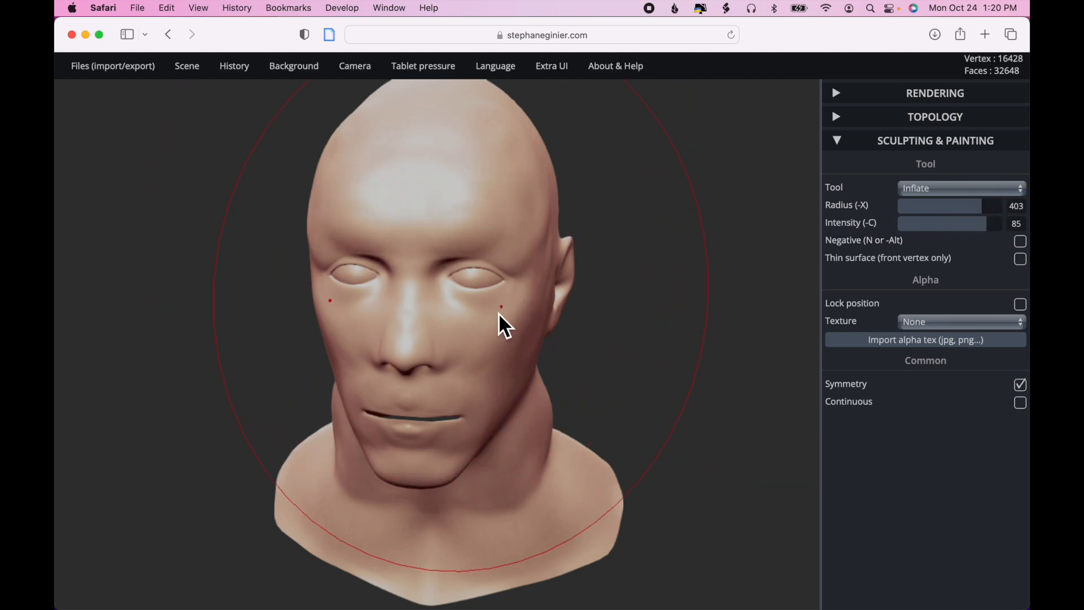
pyautogui.moveTo(472, 323); pyautogui.dragTo(497, 330)
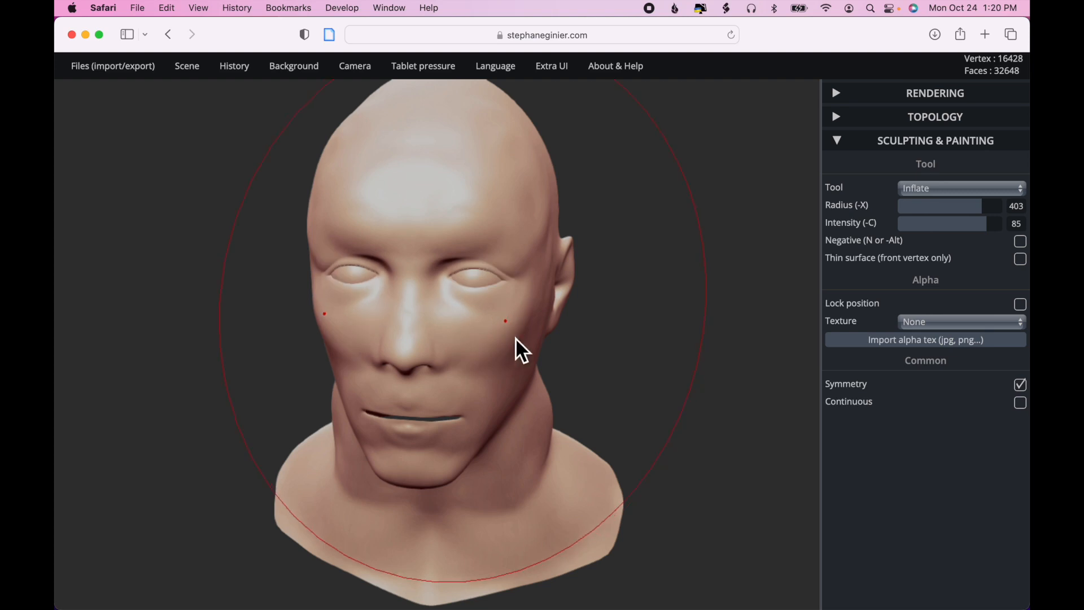
# - Inflate the underside of the jaw, the throat and the side of the neck with symmetrical strokes
pyautogui.press('ctrl')
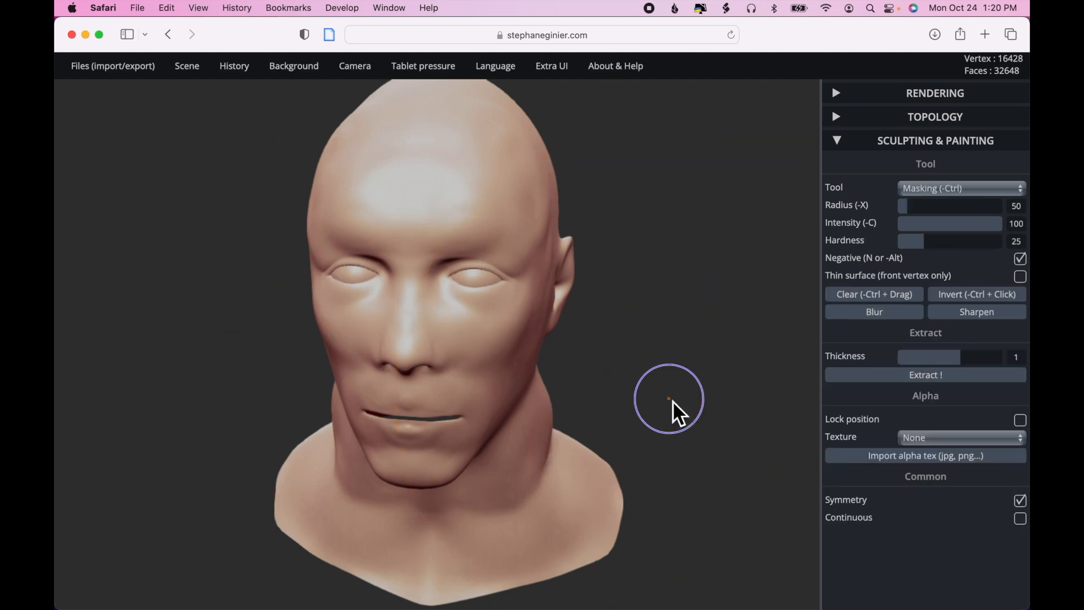
pyautogui.moveTo(634, 400); pyautogui.dragTo(529, 377)
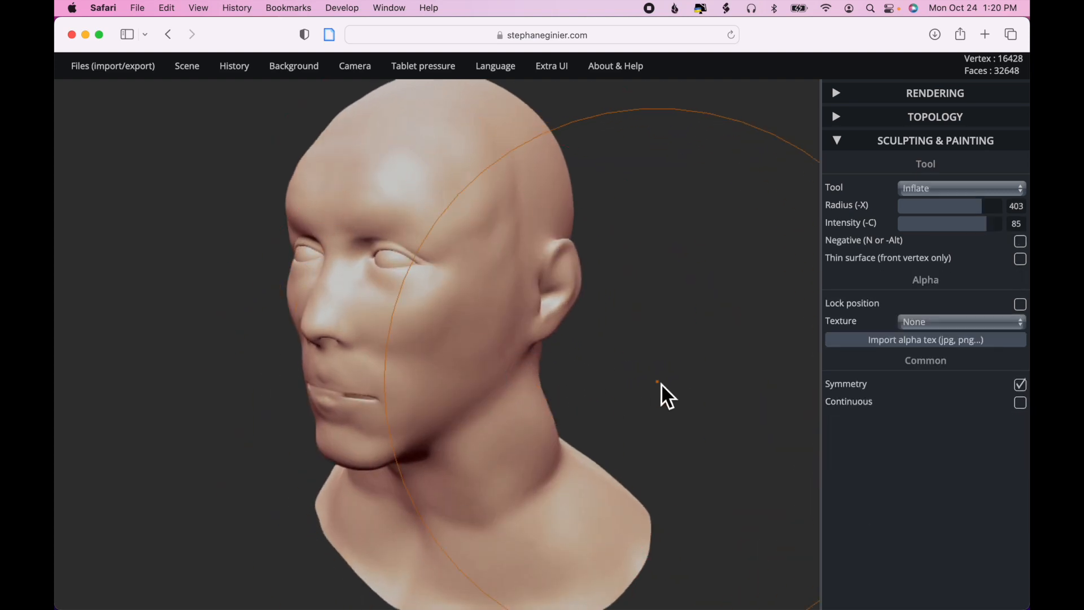
pyautogui.moveTo(661, 383); pyautogui.dragTo(781, 281)
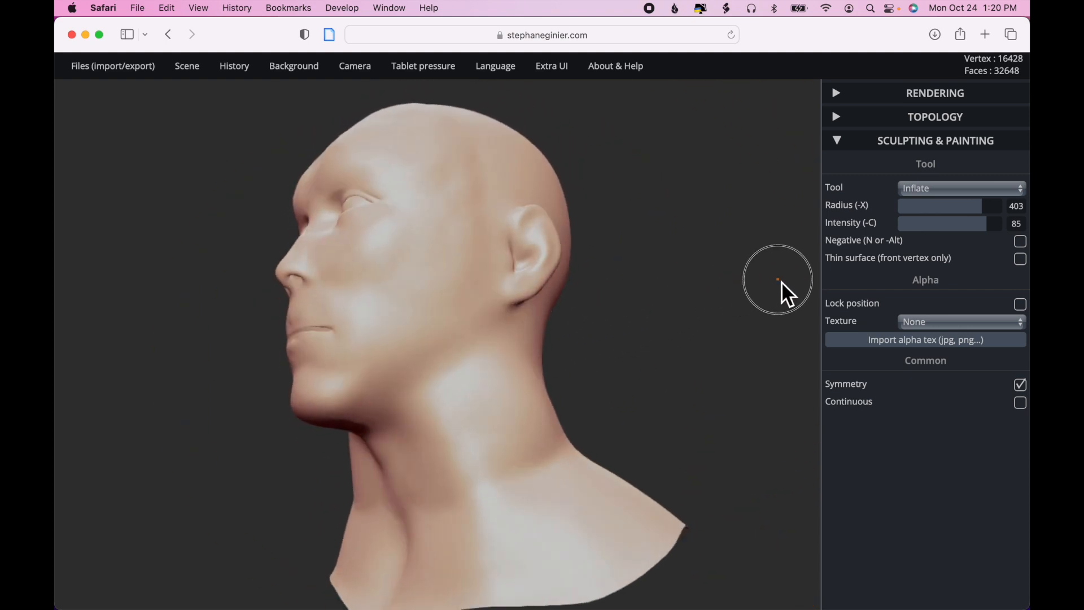
pyautogui.moveTo(345, 432)
pyautogui.mouseDown()
pyautogui.moveTo(343, 464)
pyautogui.moveTo(330, 425)
pyautogui.moveTo(372, 464)
pyautogui.moveTo(380, 514)
pyautogui.mouseUp()
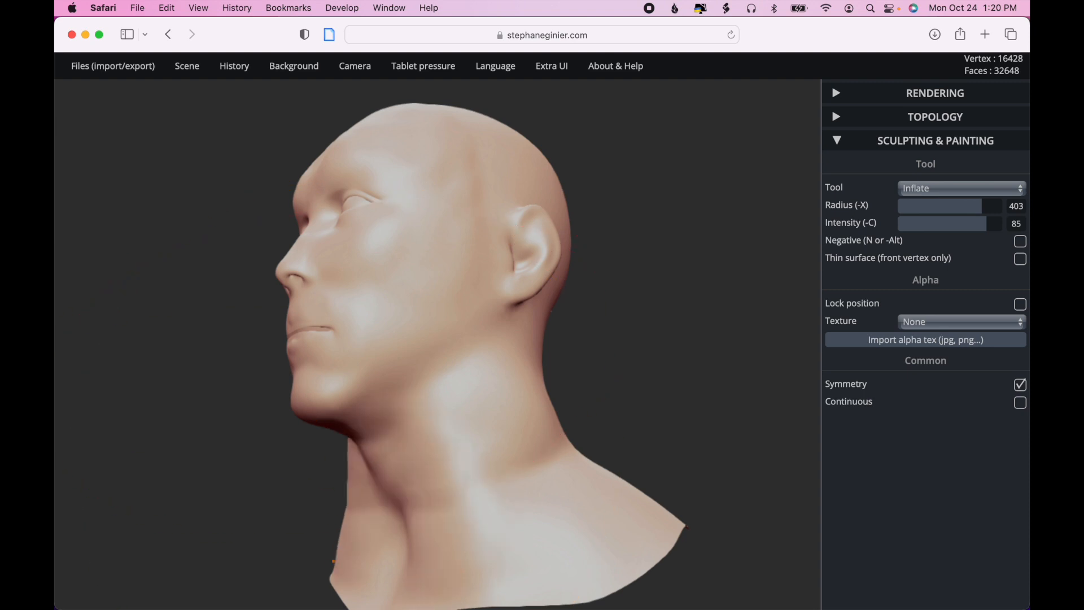
pyautogui.moveTo(326, 428); pyautogui.dragTo(338, 415)
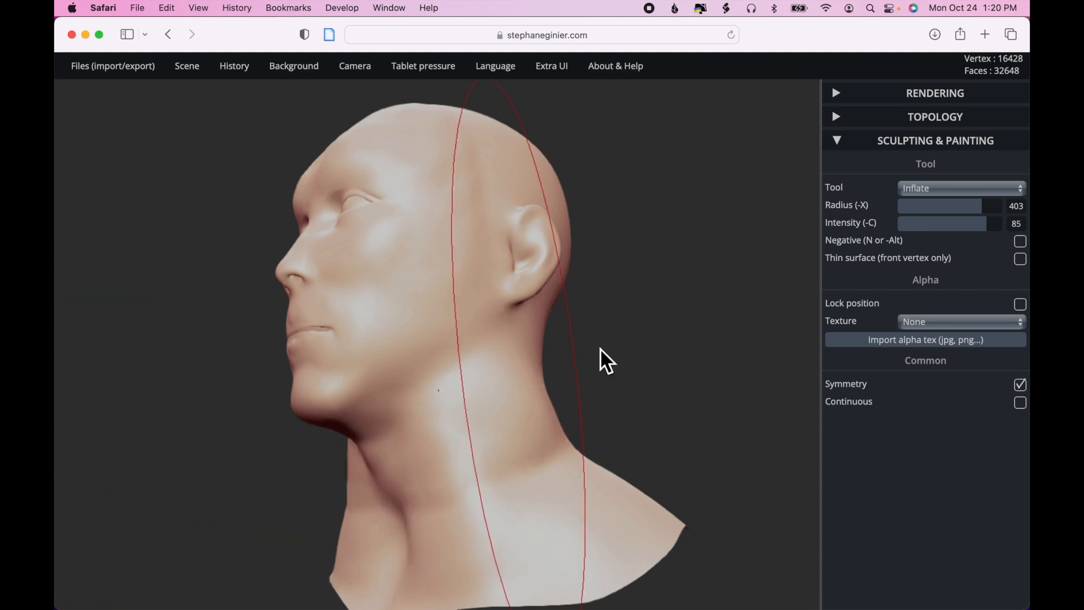
pyautogui.moveTo(617, 333); pyautogui.dragTo(750, 334)
pyautogui.moveTo(456, 419)
pyautogui.mouseDown()
pyautogui.moveTo(425, 409)
pyautogui.moveTo(421, 469)
pyautogui.mouseUp()
pyautogui.moveTo(425, 426); pyautogui.dragTo(427, 517)
# - Inflate the back of the neck from the base of the skull down onto the shoulders
pyautogui.moveTo(660, 378)
pyautogui.mouseDown()
pyautogui.moveTo(503, 418)
pyautogui.moveTo(574, 390)
pyautogui.moveTo(681, 393)
pyautogui.moveTo(564, 384)
pyautogui.moveTo(693, 402)
pyautogui.moveTo(685, 446)
pyautogui.moveTo(554, 467)
pyautogui.mouseUp()
pyautogui.moveTo(659, 381); pyautogui.dragTo(296, 332)
pyautogui.moveTo(463, 269)
pyautogui.mouseDown()
pyautogui.moveTo(463, 535)
pyautogui.moveTo(481, 550)
pyautogui.mouseUp()
pyautogui.moveTo(482, 303)
pyautogui.mouseDown()
pyautogui.moveTo(511, 460)
pyautogui.moveTo(515, 568)
pyautogui.mouseUp()
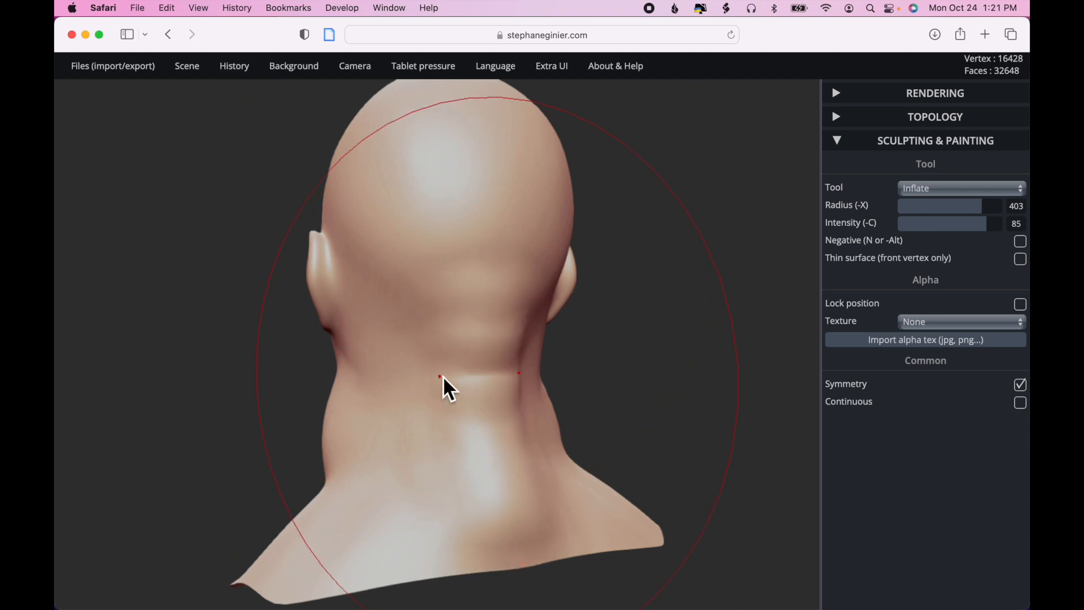
pyautogui.moveTo(330, 492); pyautogui.dragTo(271, 538)
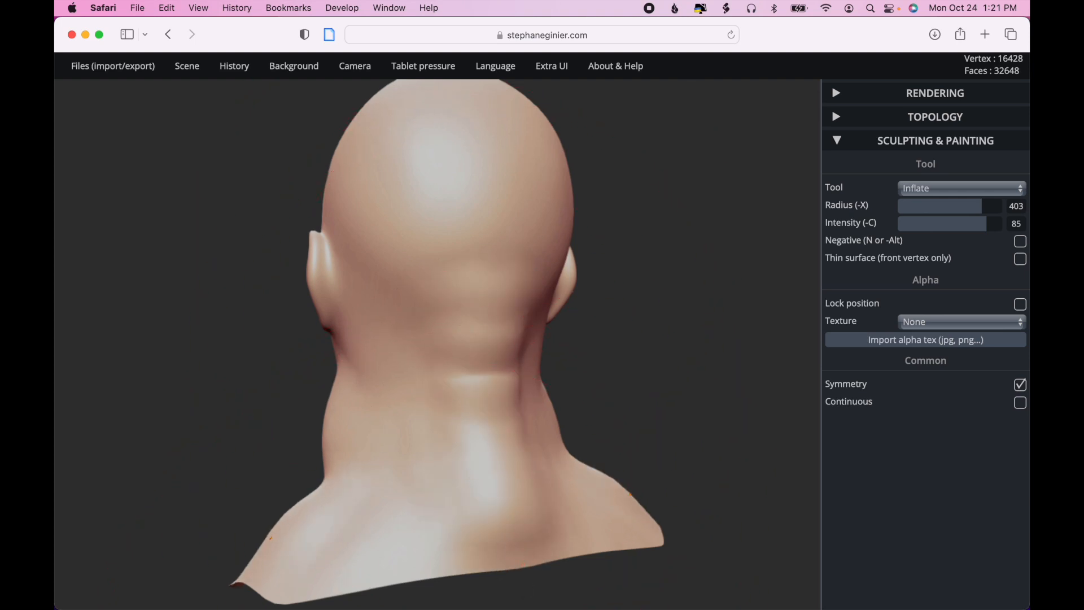
pyautogui.moveTo(306, 468)
pyautogui.mouseDown()
pyautogui.moveTo(325, 482)
pyautogui.moveTo(290, 499)
pyautogui.moveTo(364, 543)
pyautogui.moveTo(364, 567)
pyautogui.mouseUp()
# - Soften the ears with a symmetrical Smooth stroke at radius 500 and intensity 100
pyautogui.moveTo(712, 416); pyautogui.dragTo(870, 424)
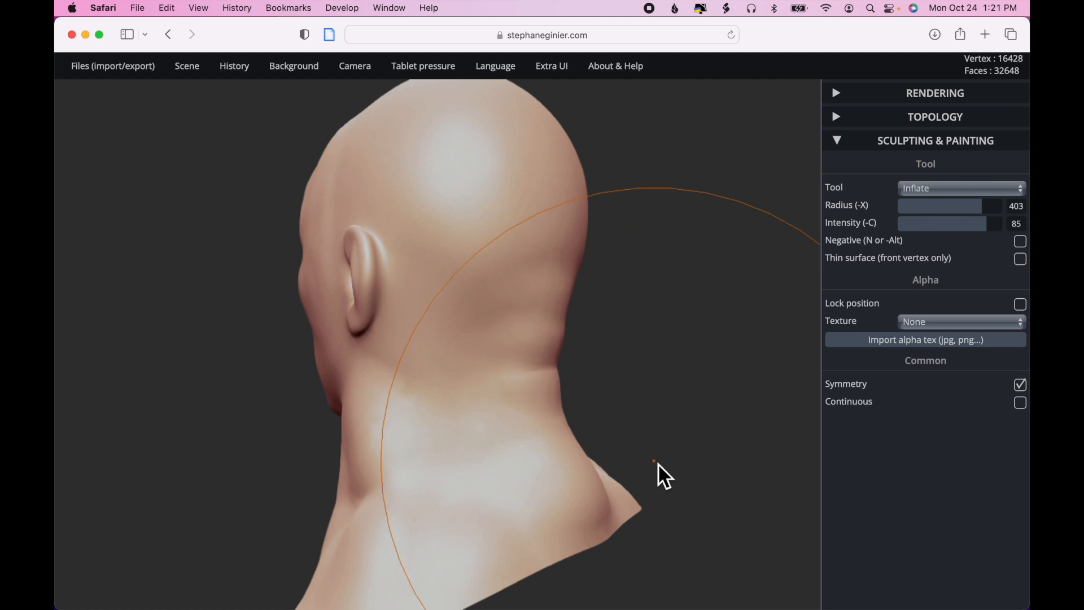
pyautogui.moveTo(653, 471)
pyautogui.mouseDown()
pyautogui.moveTo(741, 467)
pyautogui.moveTo(768, 494)
pyautogui.moveTo(730, 542)
pyautogui.moveTo(652, 505)
pyautogui.moveTo(696, 502)
pyautogui.mouseUp()
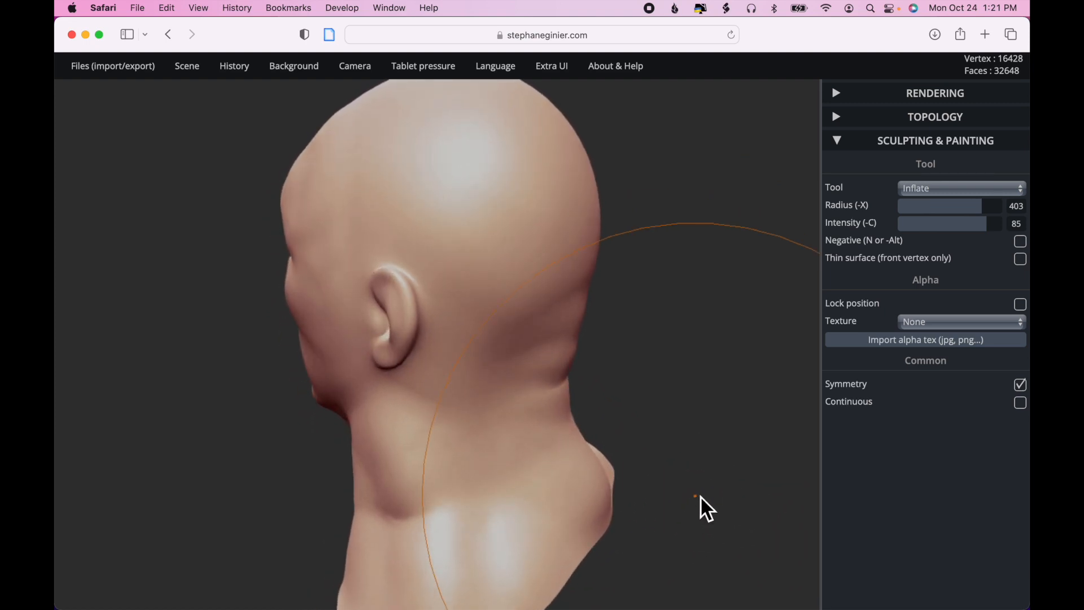
pyautogui.press('shift')
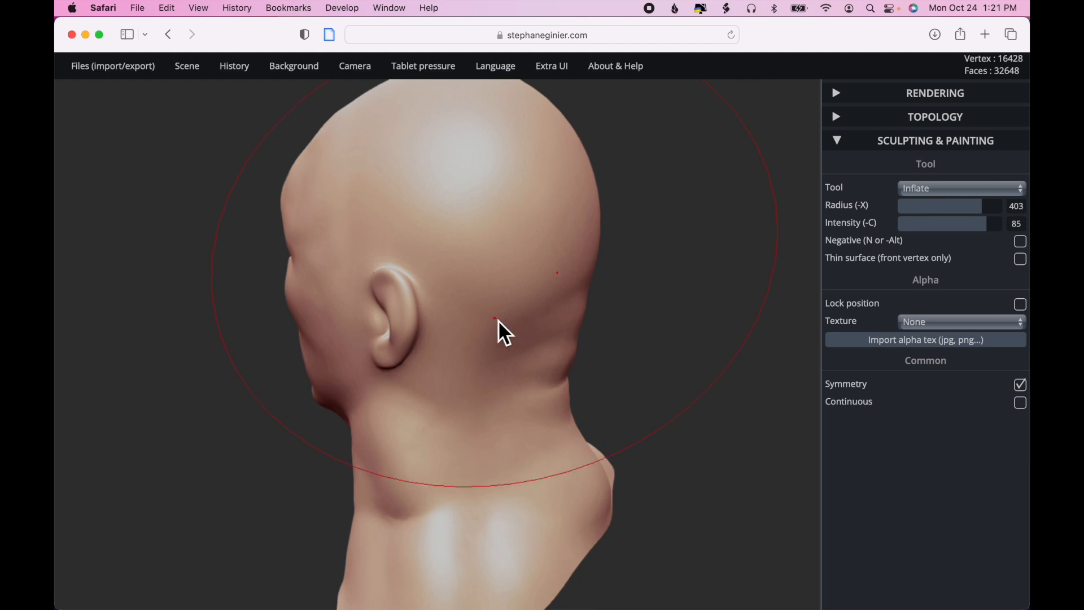
pyautogui.keyDown('shift'); pyautogui.moveTo(397, 312); pyautogui.dragTo(396, 311); pyautogui.keyUp('shift')
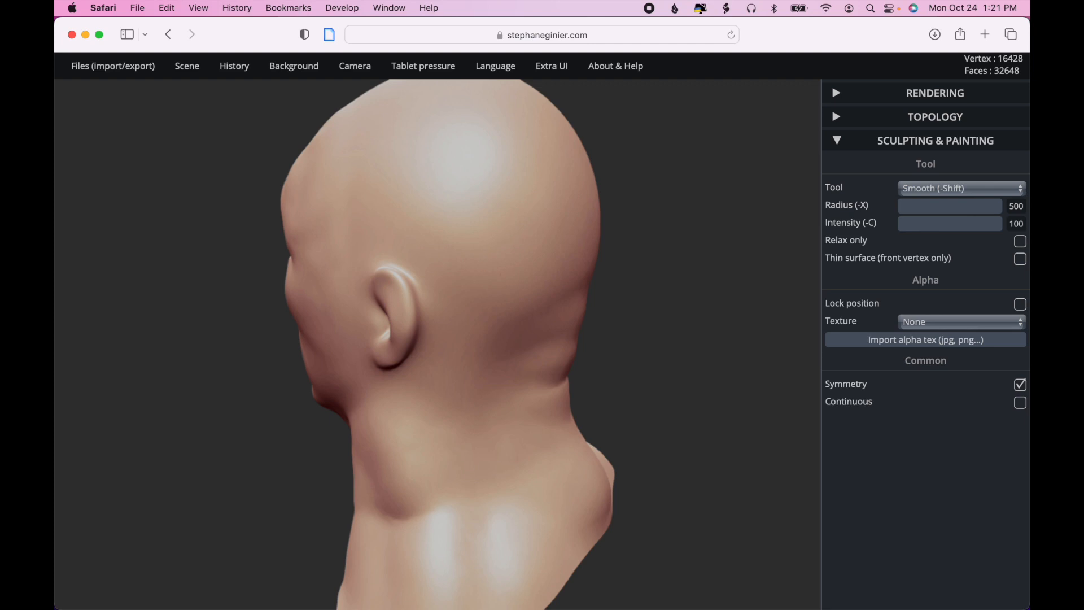
pyautogui.moveTo(675, 330); pyautogui.dragTo(709, 380)
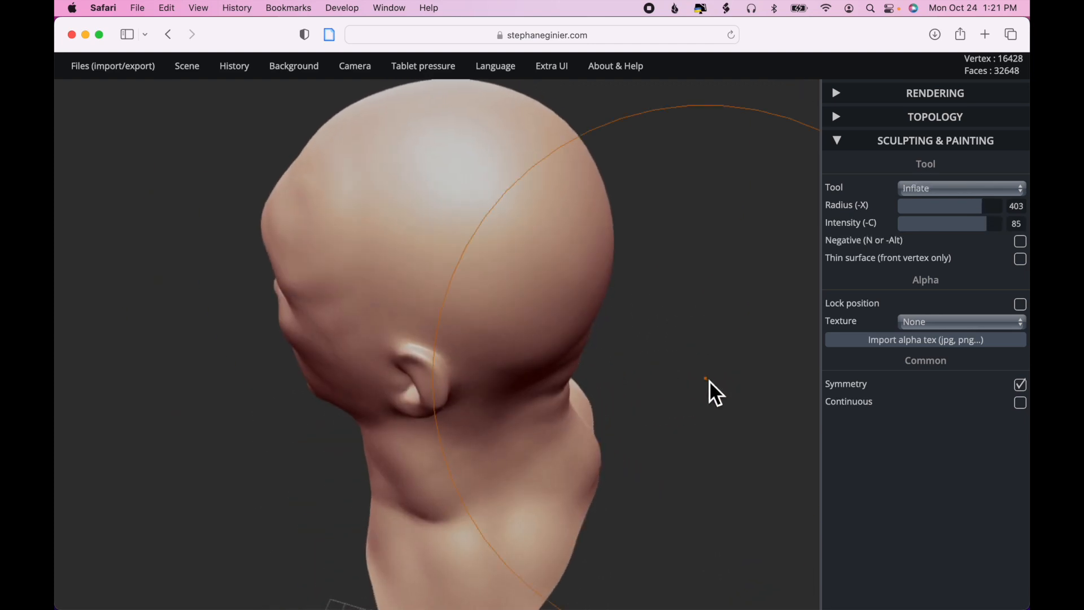
# - Switch to the Drag sculpting tool with the side and back of the head in view
pyautogui.click(947, 192)
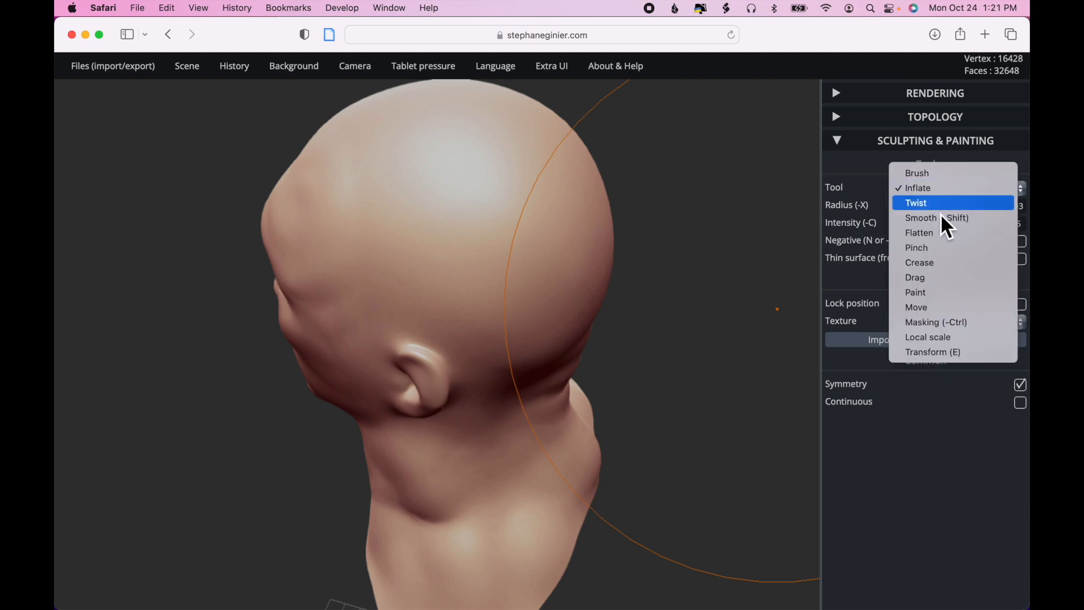
pyautogui.click(940, 280)
pyautogui.moveTo(641, 276); pyautogui.dragTo(681, 225)
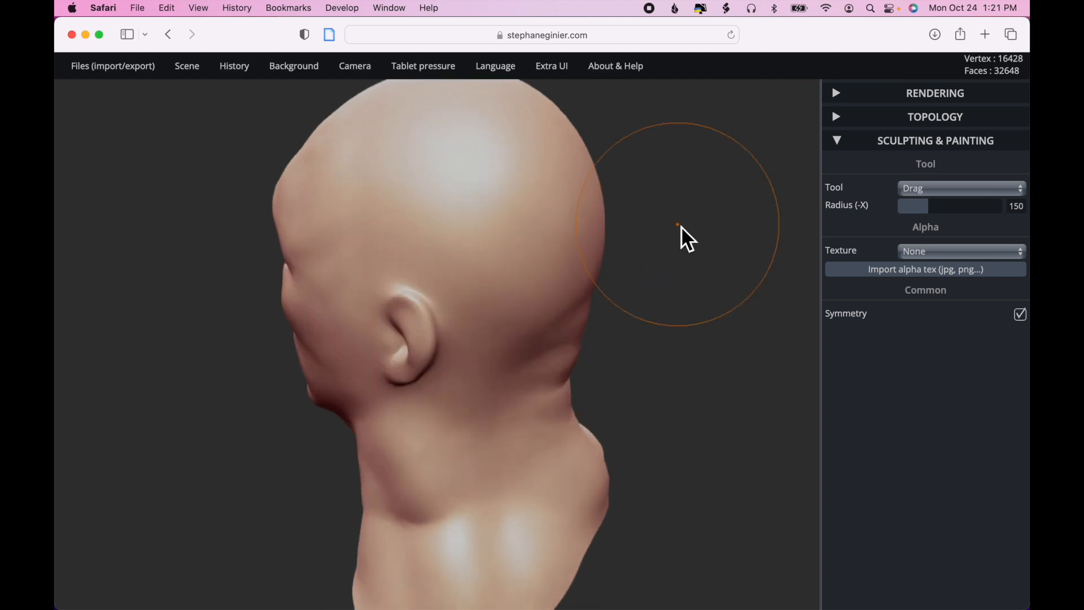
# - Try pulling pointed bumps out of the back of the head with symmetrical Drag strokes at radius 150
pyautogui.moveTo(476, 192); pyautogui.dragTo(581, 213)
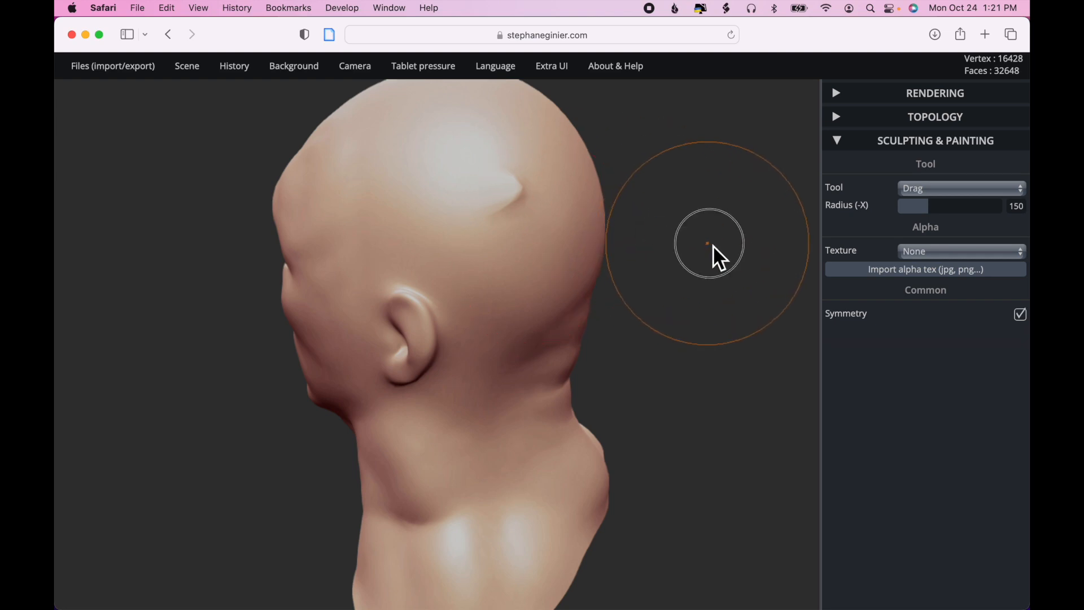
pyautogui.moveTo(711, 245)
pyautogui.mouseDown()
pyautogui.moveTo(638, 262)
pyautogui.moveTo(617, 245)
pyautogui.mouseUp()
pyautogui.moveTo(416, 220)
pyautogui.mouseDown()
pyautogui.moveTo(449, 226)
pyautogui.moveTo(432, 263)
pyautogui.moveTo(472, 291)
pyautogui.moveTo(474, 317)
pyautogui.mouseUp()
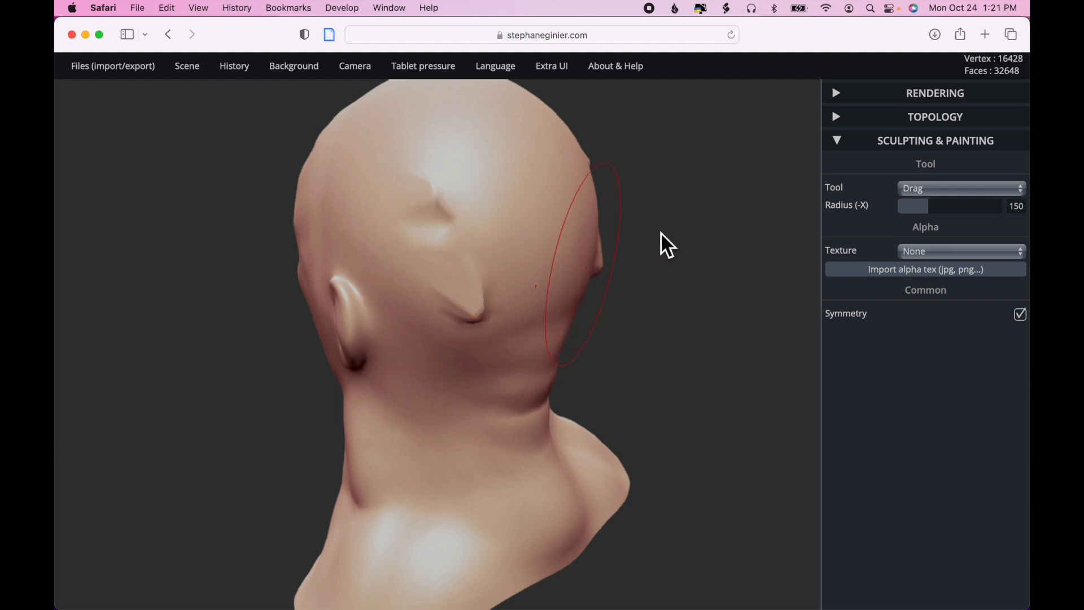
# - Undo the Drag strokes on the back of the head
pyautogui.moveTo(234, 80)
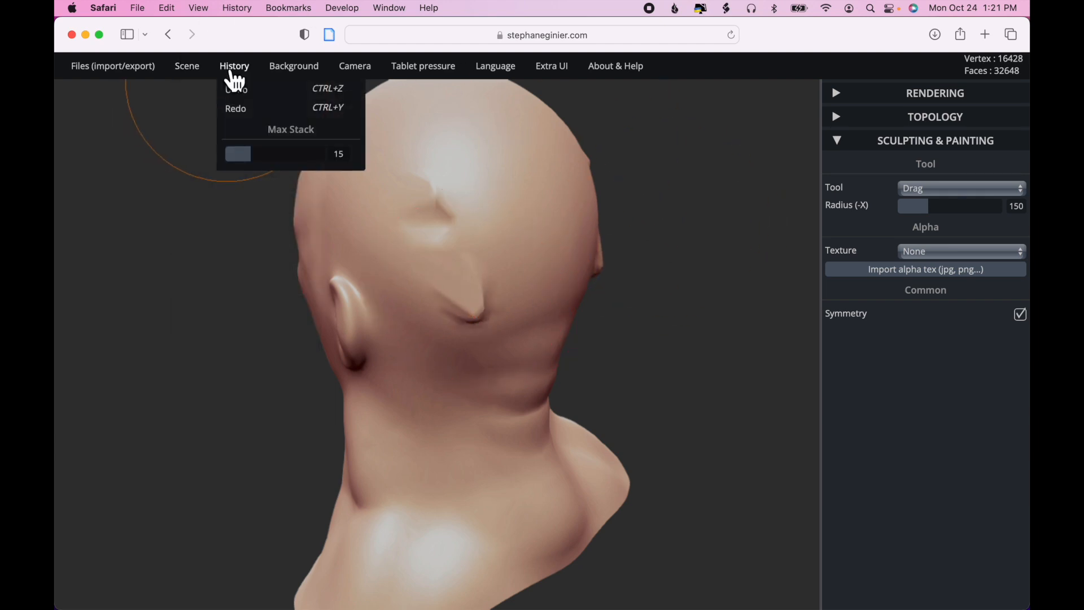
pyautogui.click(335, 93)
pyautogui.click(335, 93)
pyautogui.click(335, 93)
pyautogui.click(334, 94)
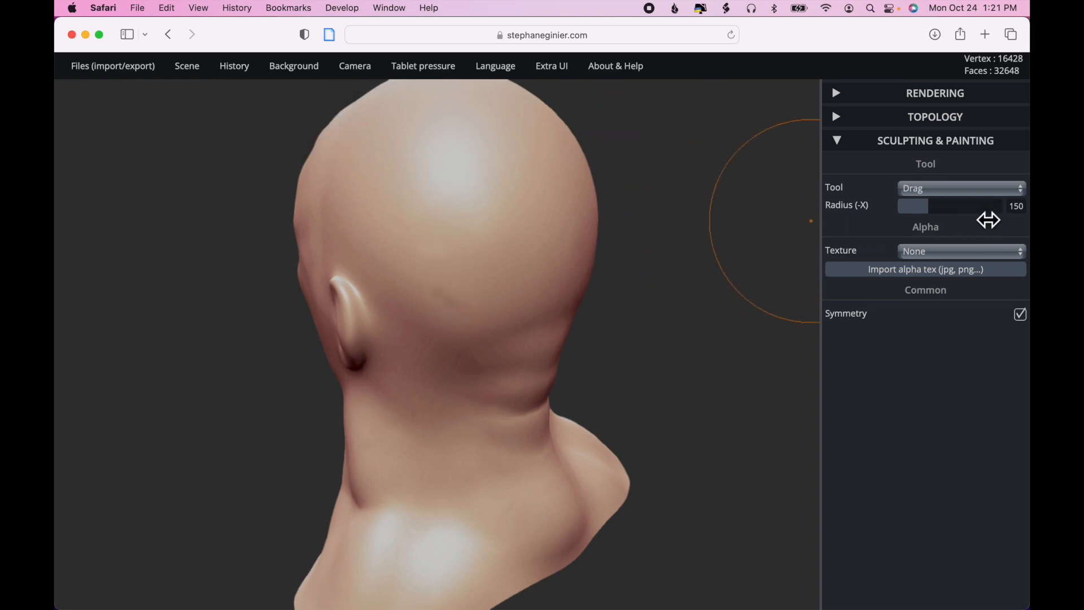
# - Set the Drag radius to 390 and pull the lower back edge of the bust downward with symmetrical strokes
pyautogui.moveTo(988, 216); pyautogui.dragTo(980, 215)
pyautogui.scroll(-5, 733, 355)
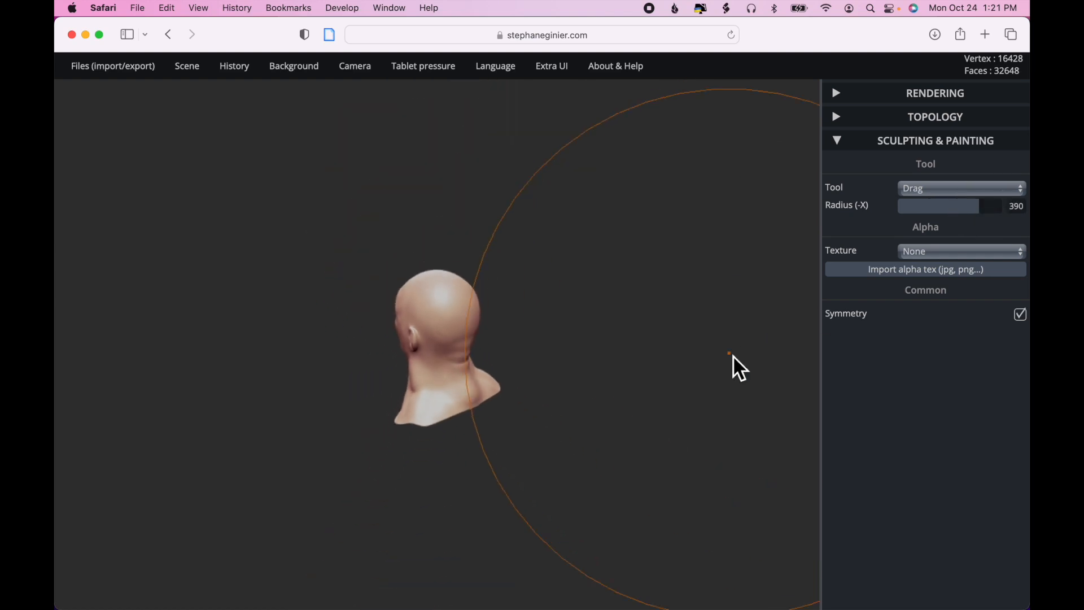
pyautogui.scroll(5, 600, 413)
pyautogui.moveTo(632, 452)
pyautogui.mouseDown()
pyautogui.moveTo(674, 415)
pyautogui.moveTo(511, 537)
pyautogui.mouseUp()
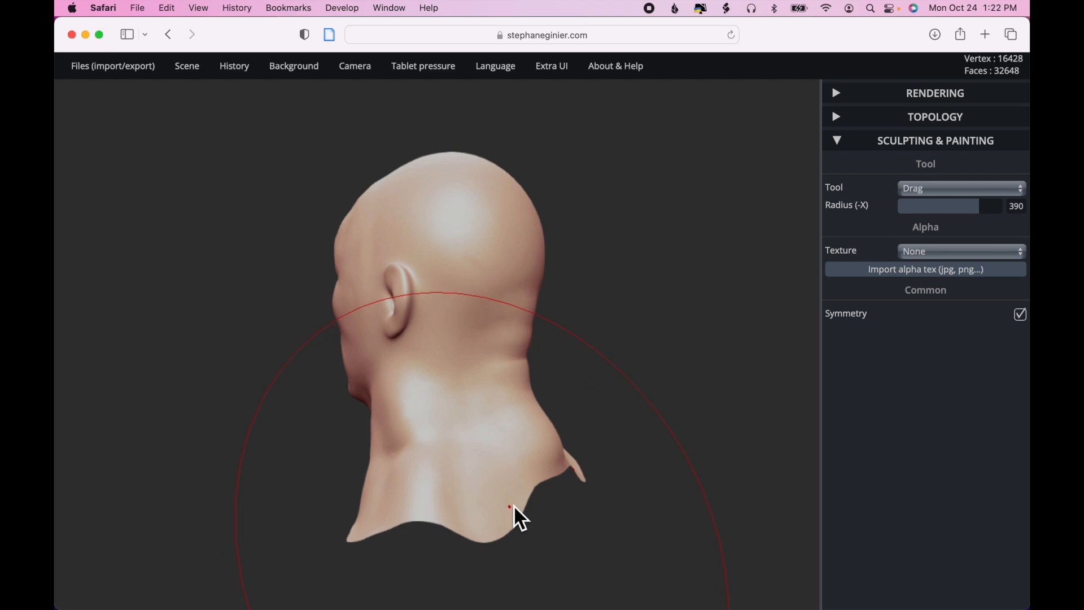
pyautogui.moveTo(565, 477)
pyautogui.mouseDown()
pyautogui.moveTo(566, 498)
pyautogui.moveTo(542, 514)
pyautogui.mouseUp()
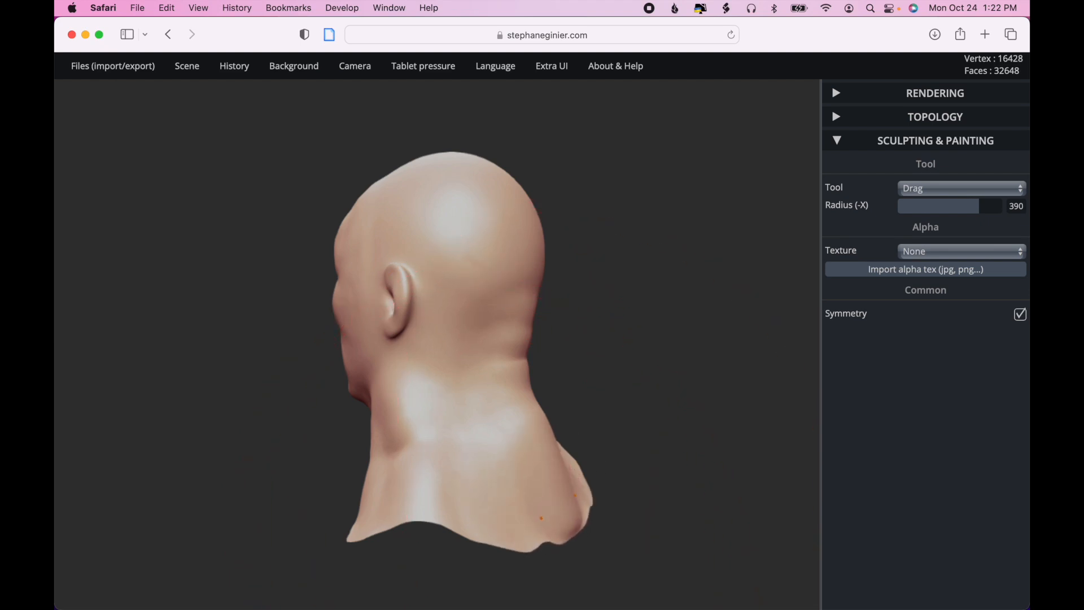
pyautogui.moveTo(452, 525); pyautogui.dragTo(439, 533)
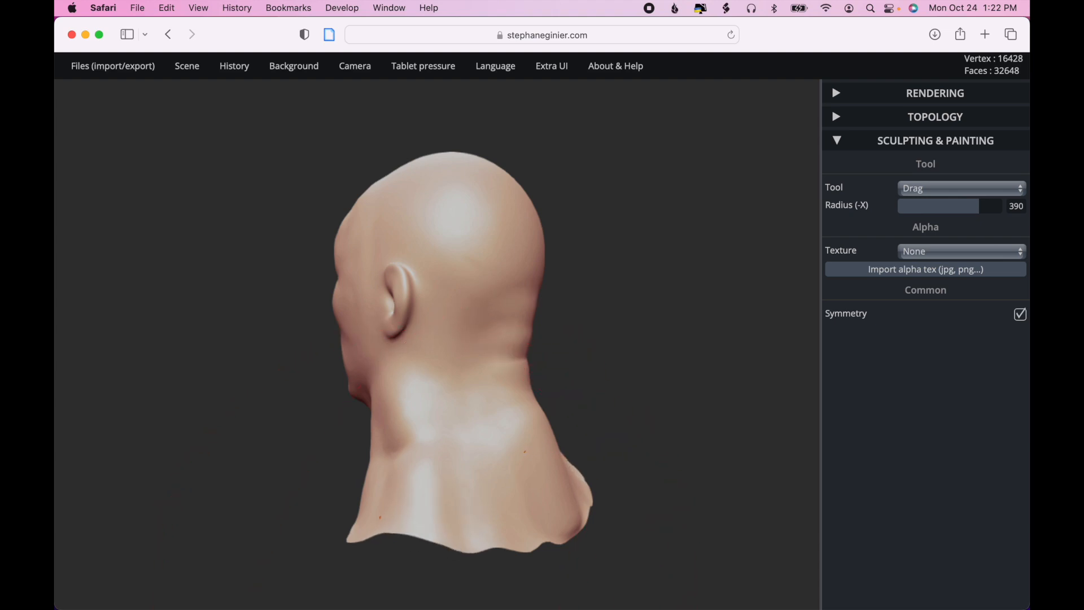
# - Extend the side and front edges of the bust's base downward with symmetrical Drag strokes at radius 390
pyautogui.moveTo(640, 433)
pyautogui.mouseDown()
pyautogui.moveTo(787, 428)
pyautogui.moveTo(675, 468)
pyautogui.moveTo(717, 479)
pyautogui.mouseUp()
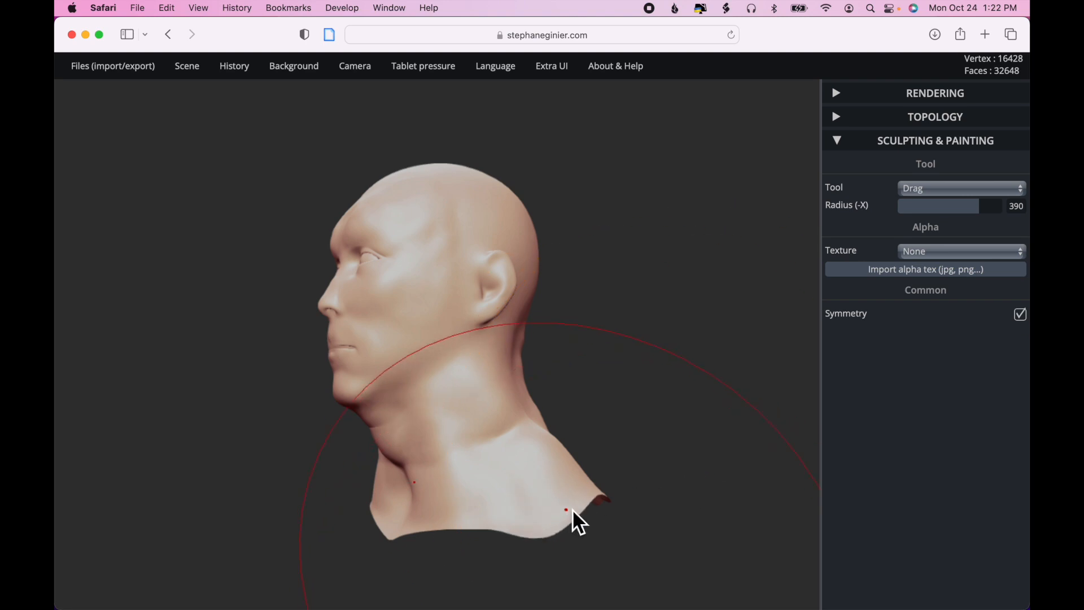
pyautogui.moveTo(572, 511); pyautogui.dragTo(580, 525)
pyautogui.moveTo(682, 541); pyautogui.dragTo(559, 552)
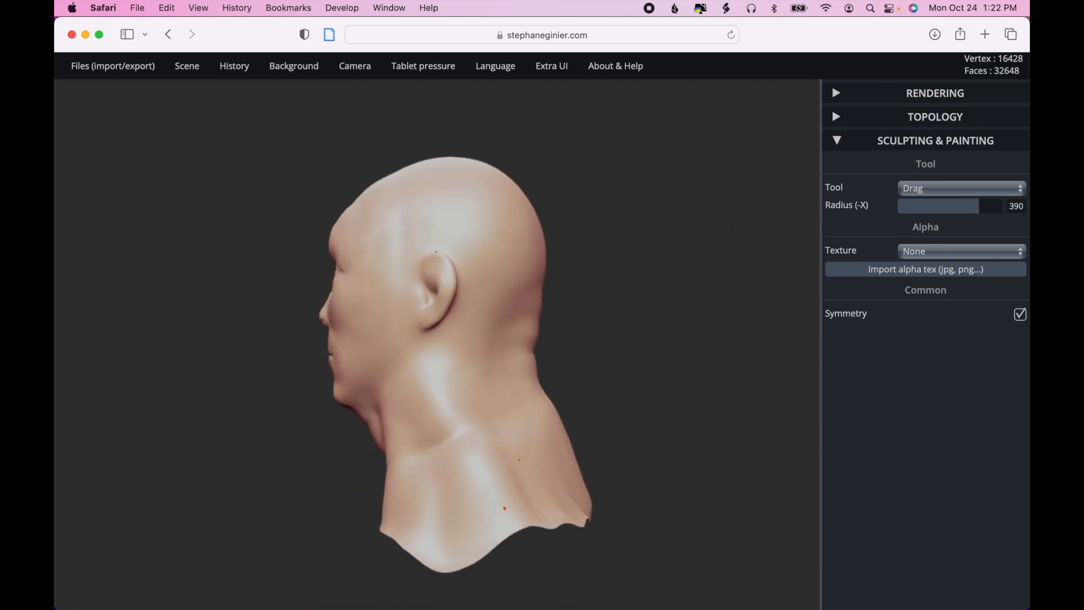
pyautogui.moveTo(504, 509)
pyautogui.mouseDown()
pyautogui.moveTo(511, 549)
pyautogui.moveTo(562, 544)
pyautogui.mouseUp()
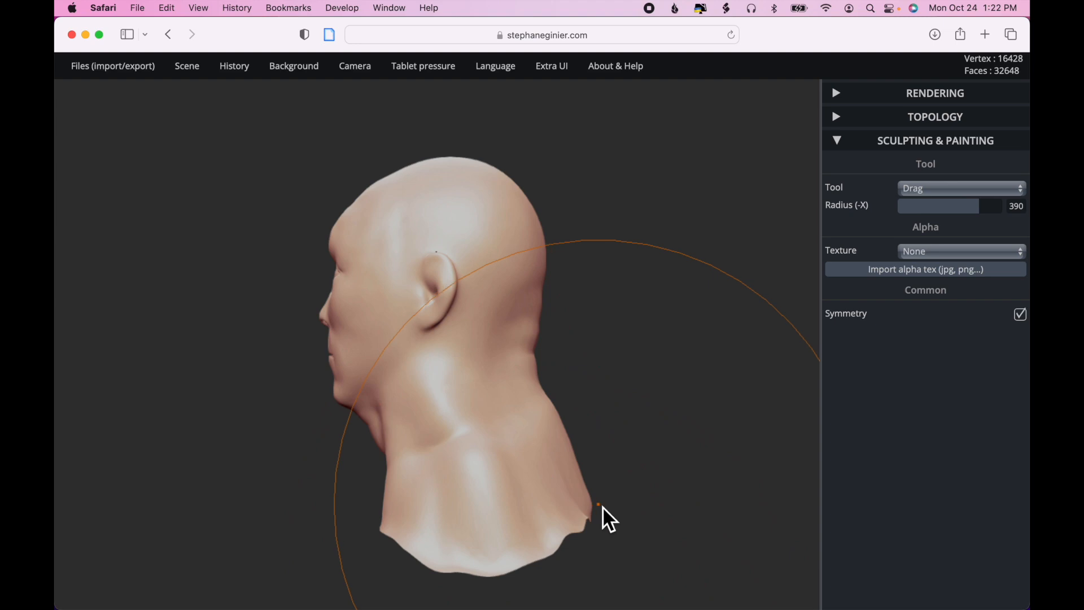
pyautogui.moveTo(660, 520); pyautogui.dragTo(806, 513)
pyautogui.moveTo(533, 563); pyautogui.dragTo(712, 557)
pyautogui.moveTo(495, 523)
pyautogui.mouseDown()
pyautogui.moveTo(496, 539)
pyautogui.moveTo(543, 525)
pyautogui.moveTo(544, 535)
pyautogui.mouseUp()
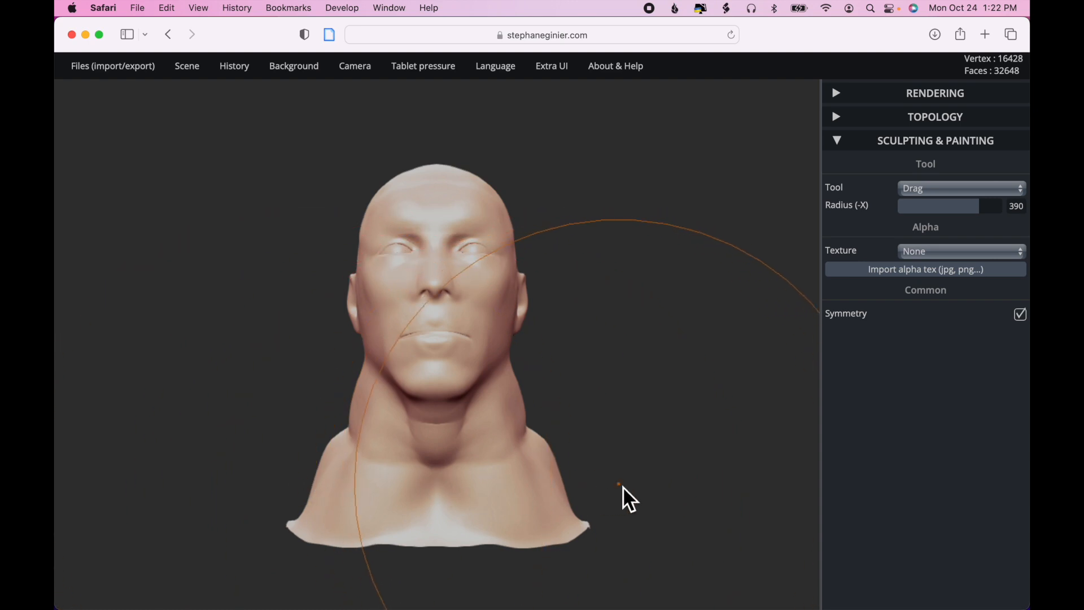
# - Switch to the Move tool and nudge the upper back side of the head at radius 150 and intensity 100
pyautogui.click(713, 523)
pyautogui.press('ctrl')
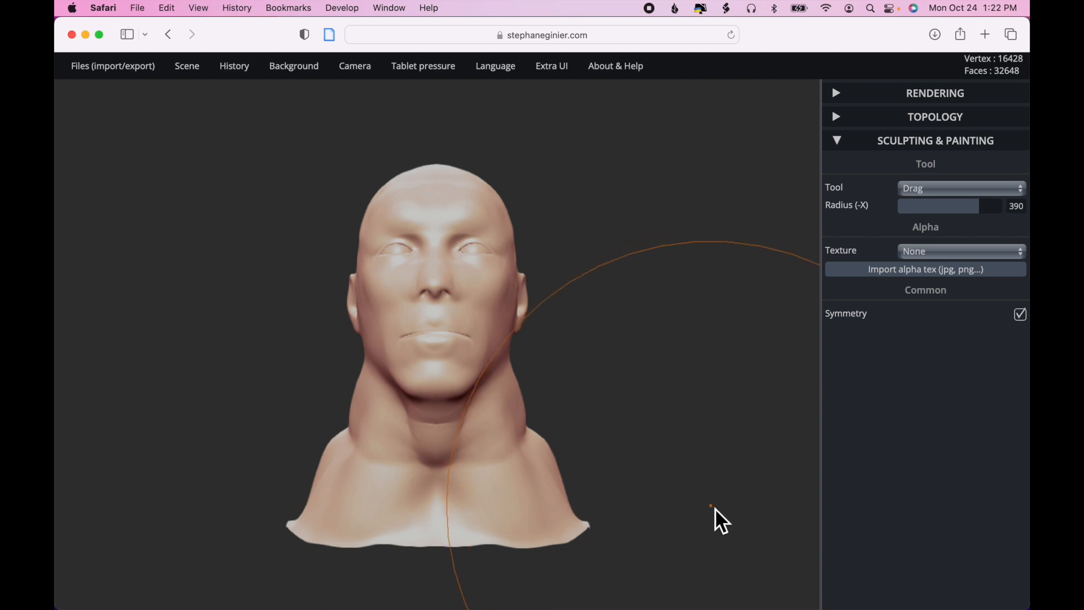
pyautogui.moveTo(715, 508); pyautogui.dragTo(447, 578)
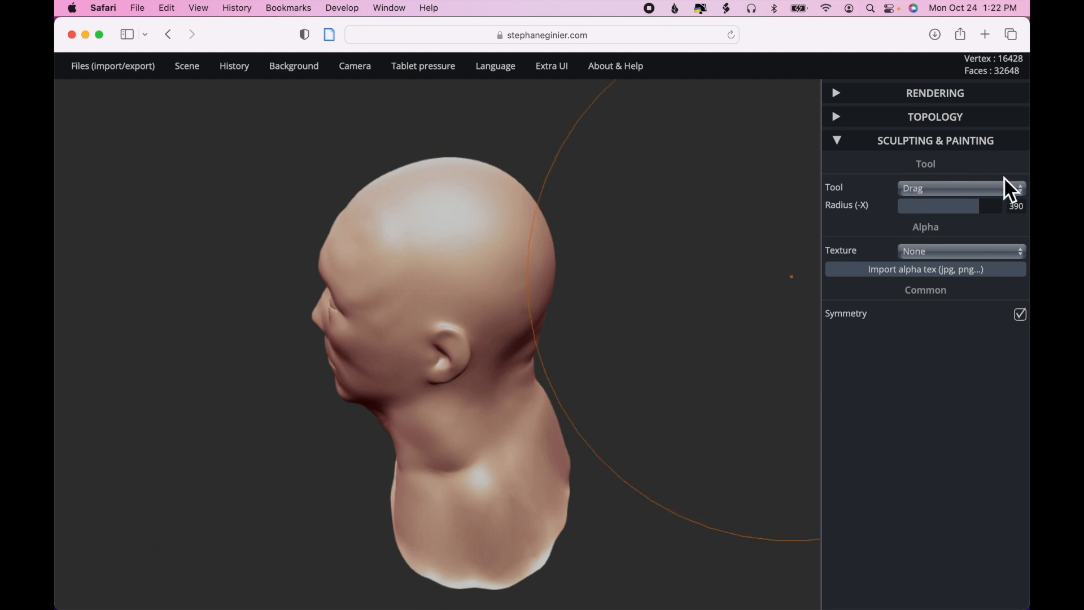
pyautogui.click(979, 188)
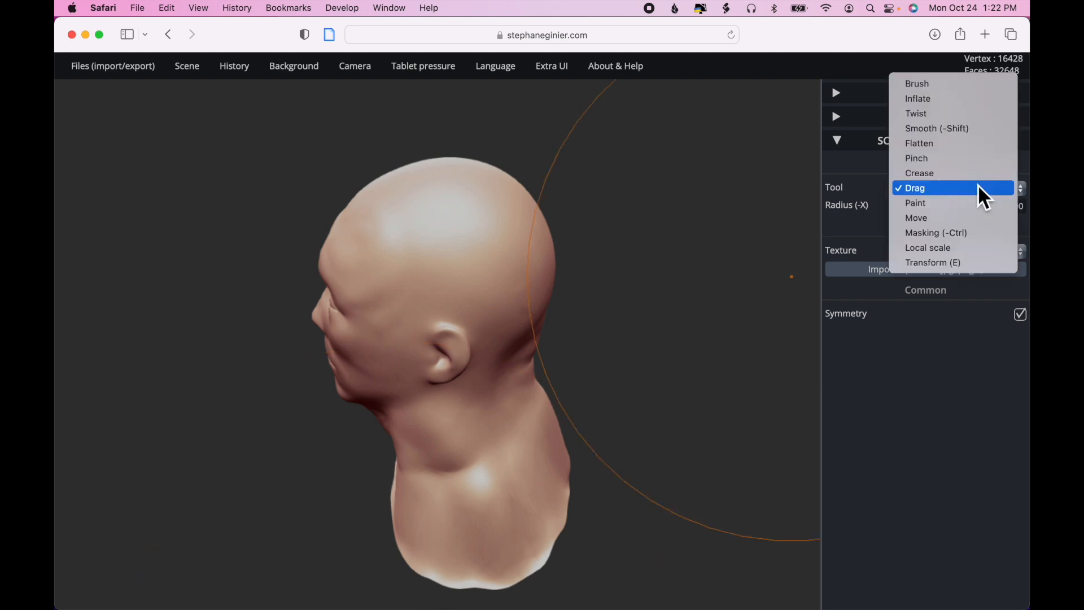
pyautogui.click(936, 218)
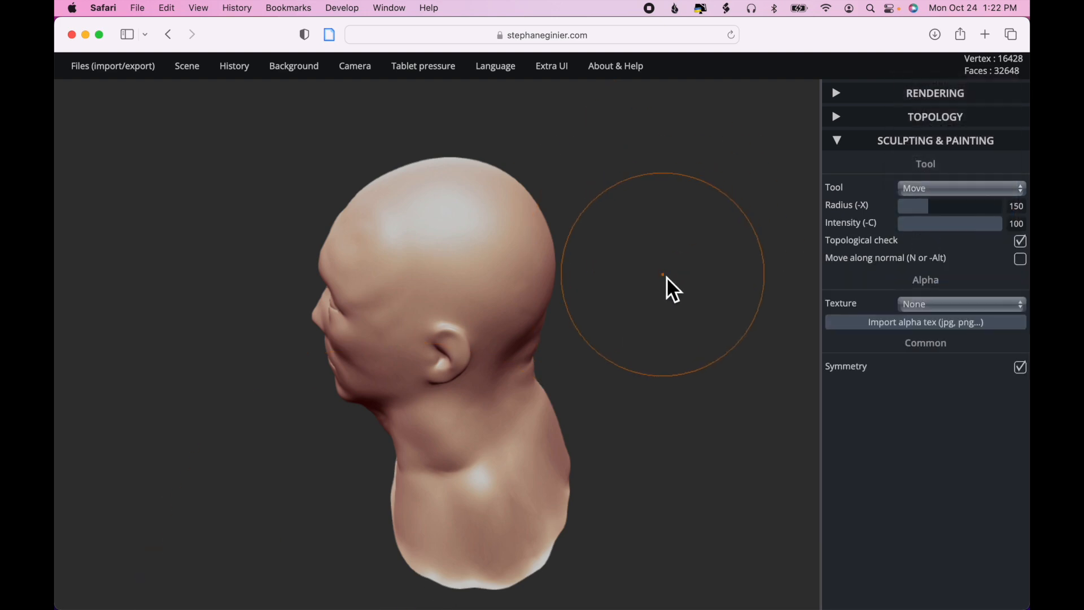
pyautogui.moveTo(503, 250)
pyautogui.mouseDown()
pyautogui.moveTo(496, 255)
pyautogui.moveTo(513, 254)
pyautogui.moveTo(500, 261)
pyautogui.mouseUp()
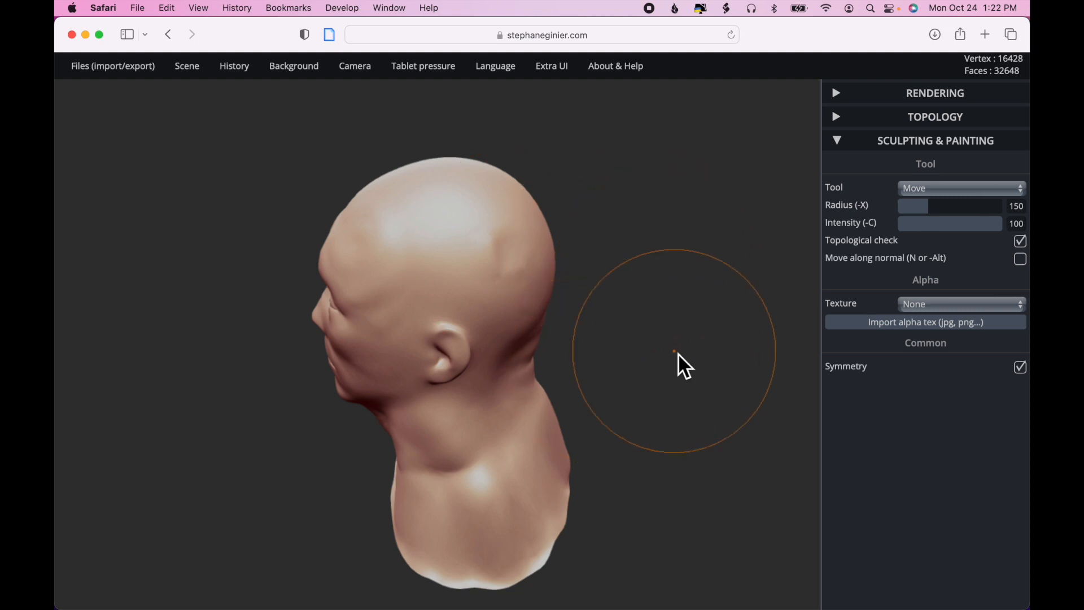
# - Reshape the ears with symmetrical Move strokes at radius 150, and undo the last stroke on the earlobe
pyautogui.scroll(5, 660, 318)
pyautogui.scroll(5, 654, 304)
pyautogui.scroll(-3, 654, 304)
pyautogui.moveTo(728, 359); pyautogui.dragTo(621, 342)
pyautogui.moveTo(399, 308)
pyautogui.mouseDown()
pyautogui.moveTo(390, 248)
pyautogui.moveTo(375, 249)
pyautogui.moveTo(380, 230)
pyautogui.moveTo(405, 244)
pyautogui.moveTo(415, 278)
pyautogui.moveTo(399, 263)
pyautogui.moveTo(389, 353)
pyautogui.moveTo(365, 388)
pyautogui.mouseUp()
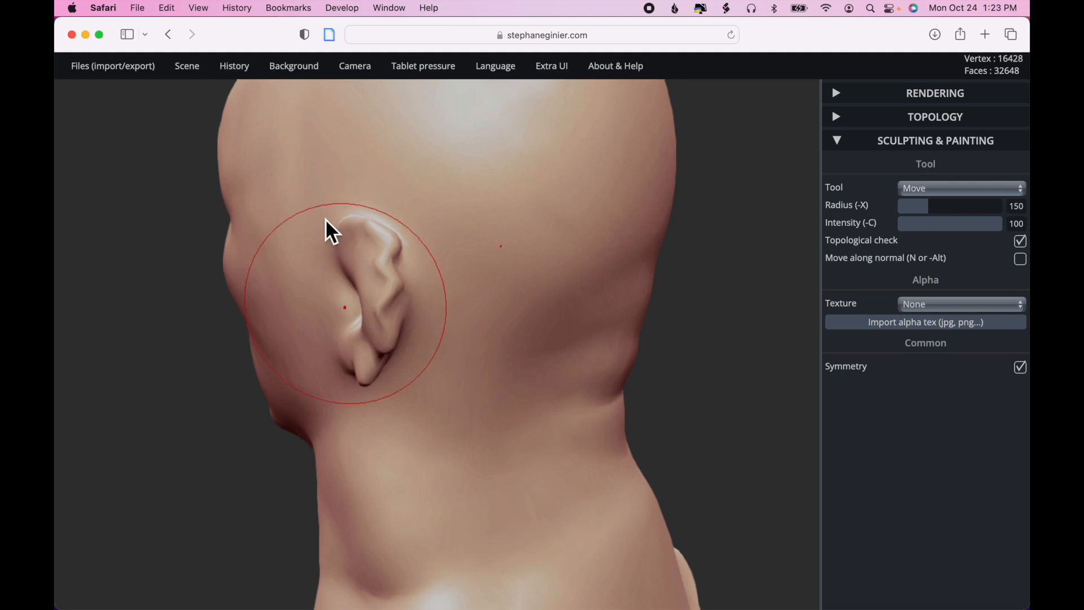
pyautogui.moveTo(236, 73)
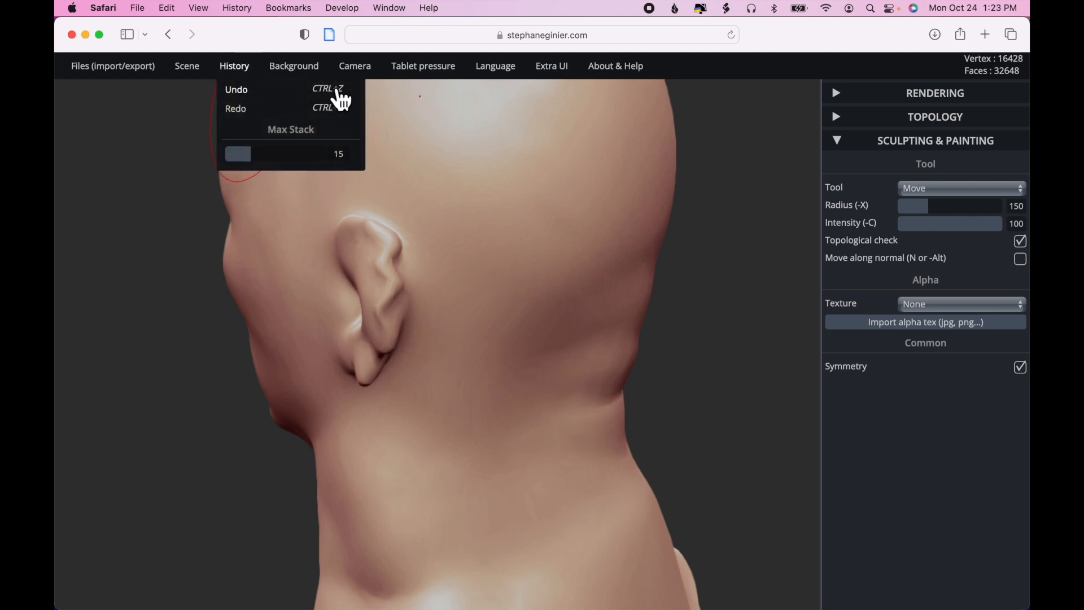
pyautogui.click(339, 100)
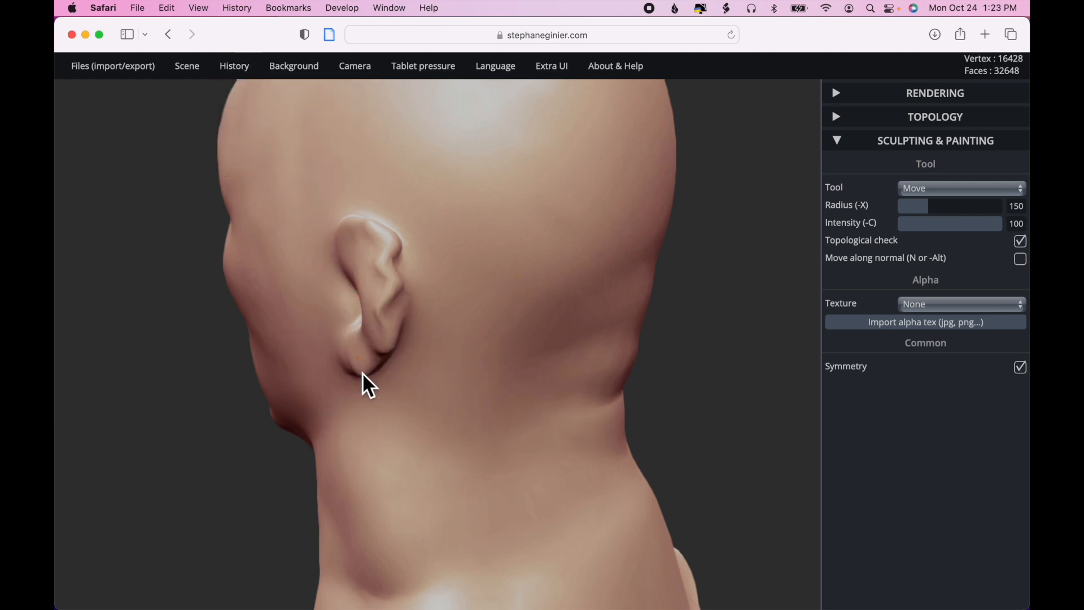
# - Push the inner part of the ears into shape with symmetrical Move strokes from the side of the head
pyautogui.moveTo(695, 380); pyautogui.dragTo(759, 383)
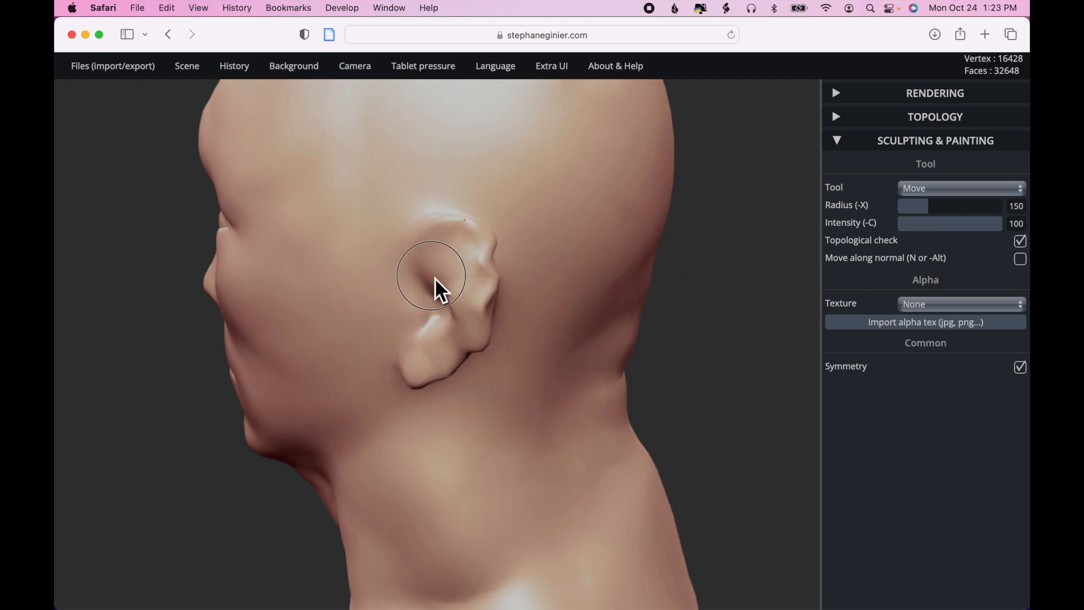
pyautogui.moveTo(432, 314); pyautogui.dragTo(432, 316)
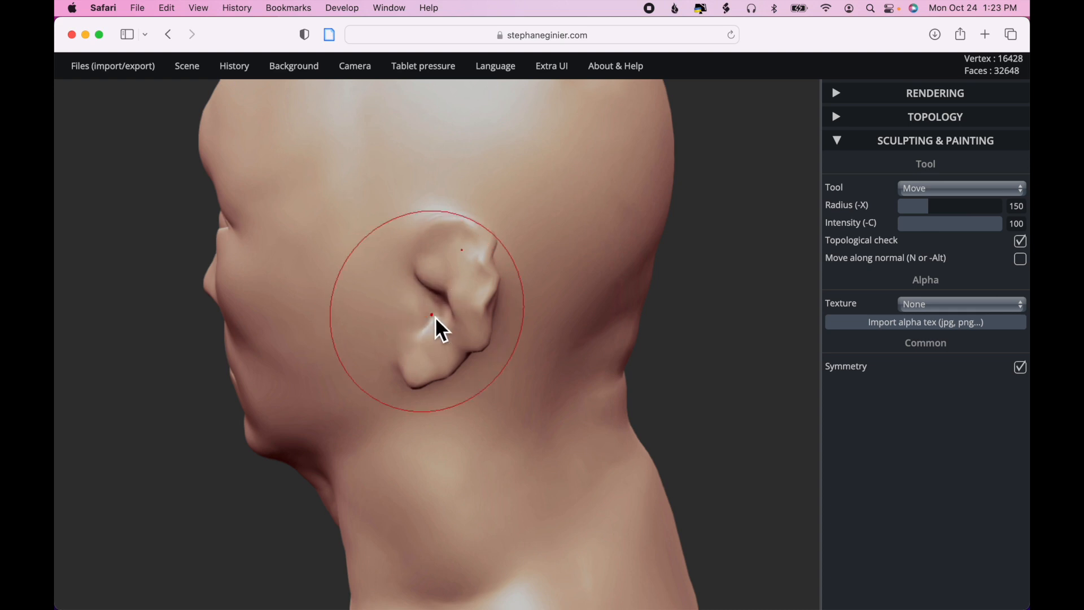
pyautogui.moveTo(729, 344); pyautogui.dragTo(830, 363)
pyautogui.moveTo(714, 371); pyautogui.dragTo(582, 390)
pyautogui.scroll(-10, 582, 390)
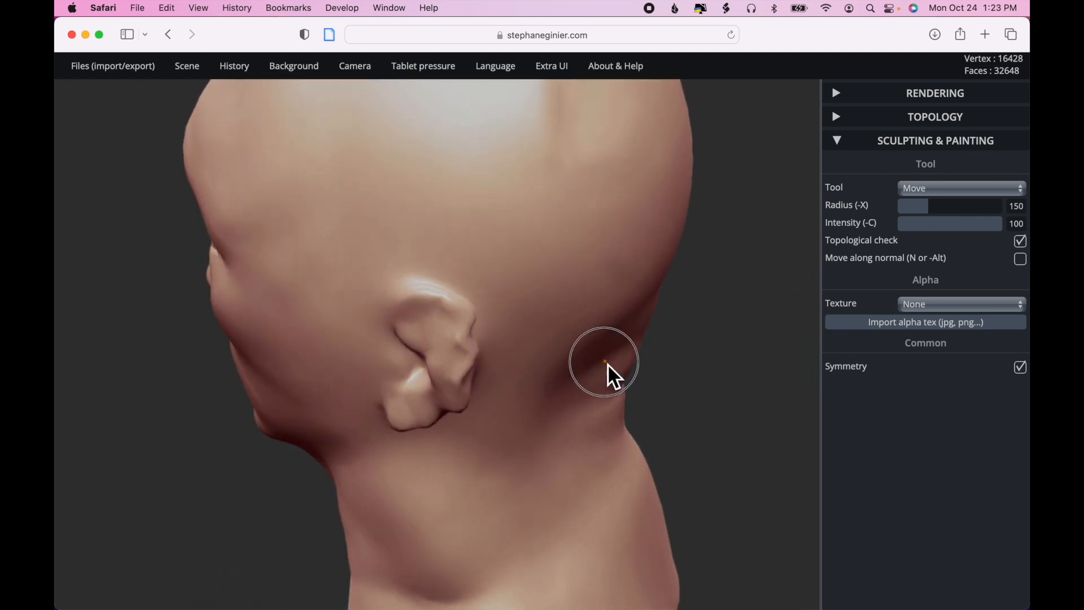
# - Switch to the Inflate tool and work over the uneven spot on the back of the head at radius 403 and intensity 85
pyautogui.click(960, 187)
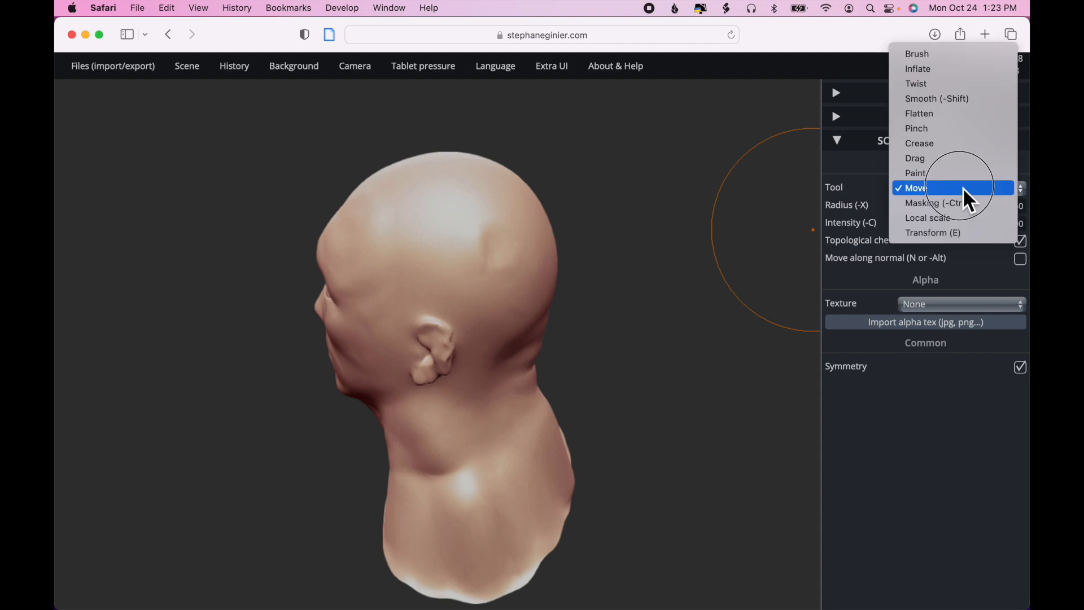
pyautogui.click(972, 86)
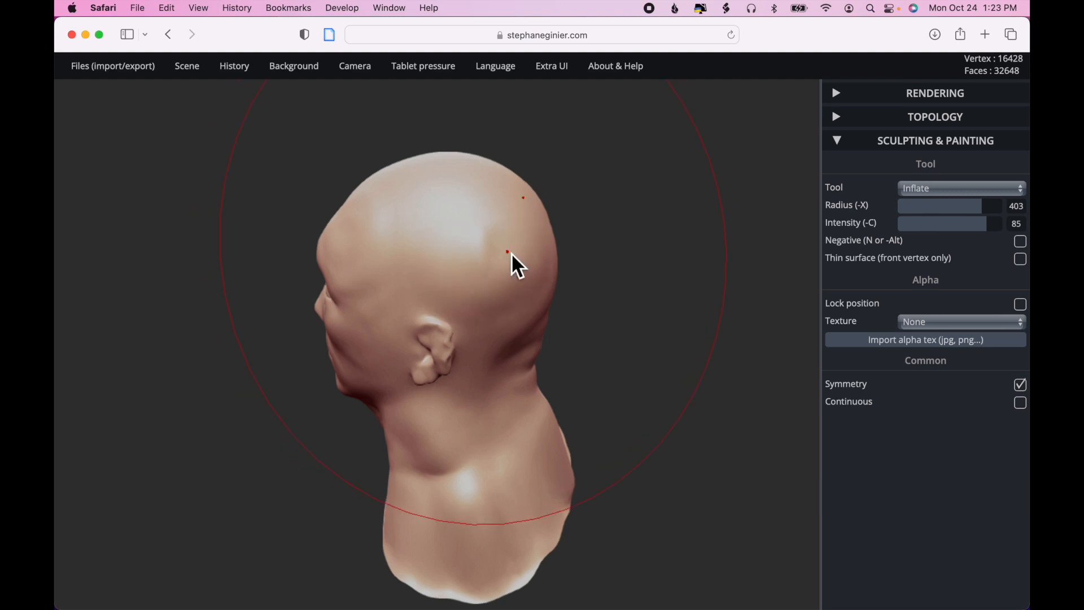
pyautogui.moveTo(811, 213)
pyautogui.mouseDown()
pyautogui.moveTo(604, 307)
pyautogui.moveTo(486, 249)
pyautogui.mouseUp()
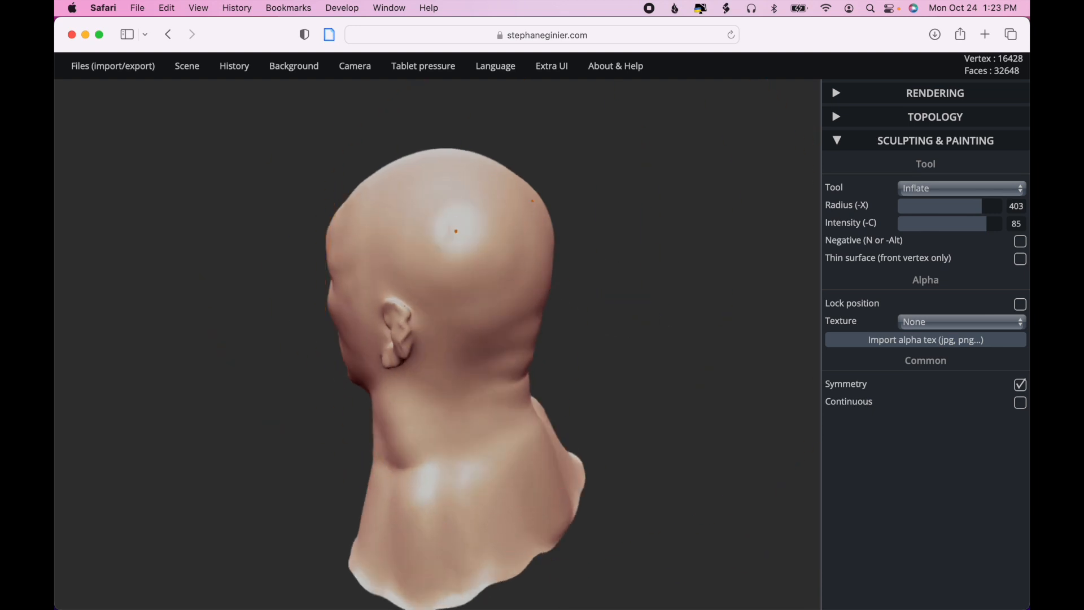
pyautogui.keyDown('ctrl'); pyautogui.moveTo(675, 290); pyautogui.dragTo(532, 295); pyautogui.keyUp('ctrl')
pyautogui.moveTo(671, 301); pyautogui.dragTo(824, 302)
pyautogui.moveTo(637, 305); pyautogui.dragTo(774, 316)
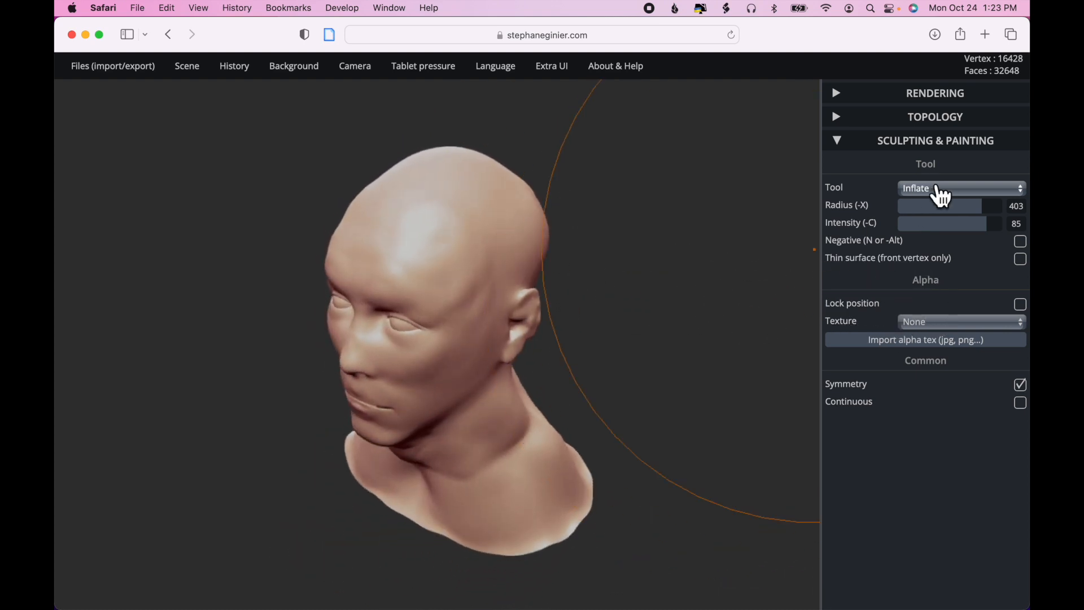
# - Switch back to the Move tool, set its radius to 390, and push the forehead up and back into a raised ridge
pyautogui.click(940, 191)
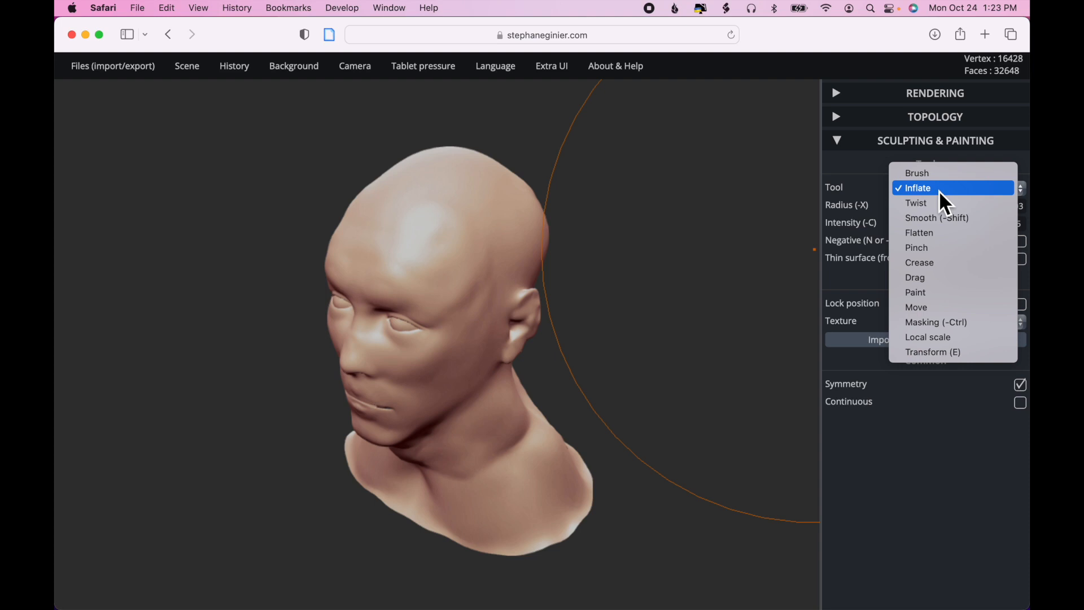
pyautogui.click(937, 309)
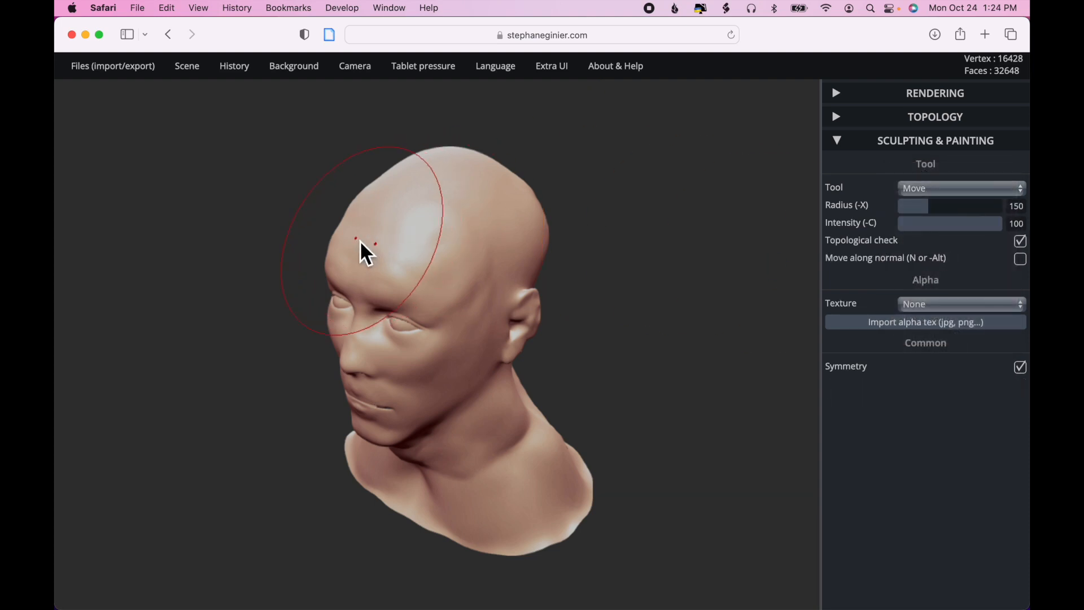
pyautogui.click(979, 208)
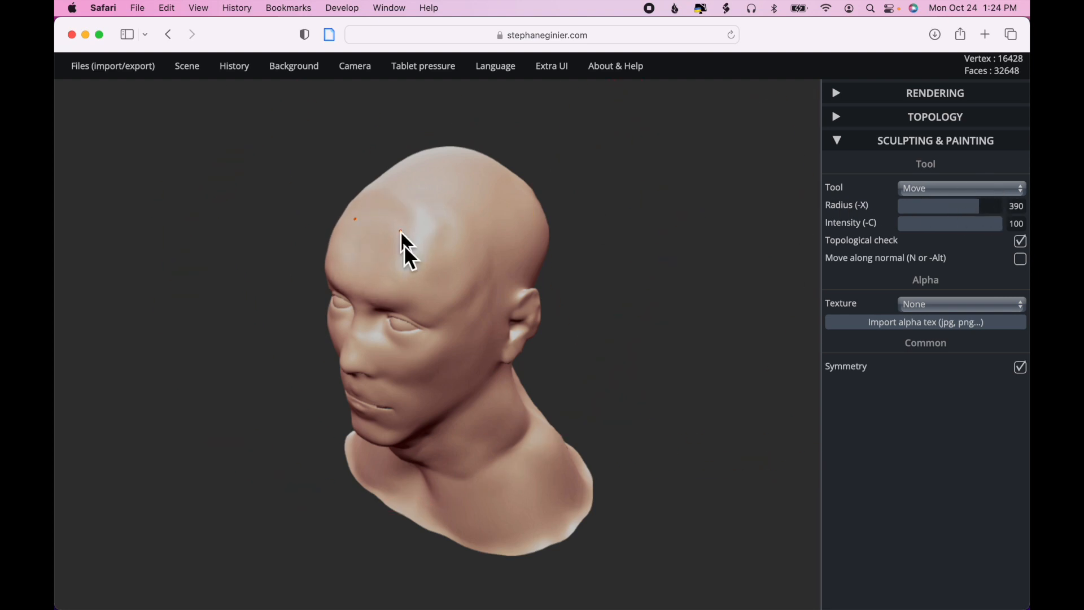
pyautogui.scroll(3, 401, 271)
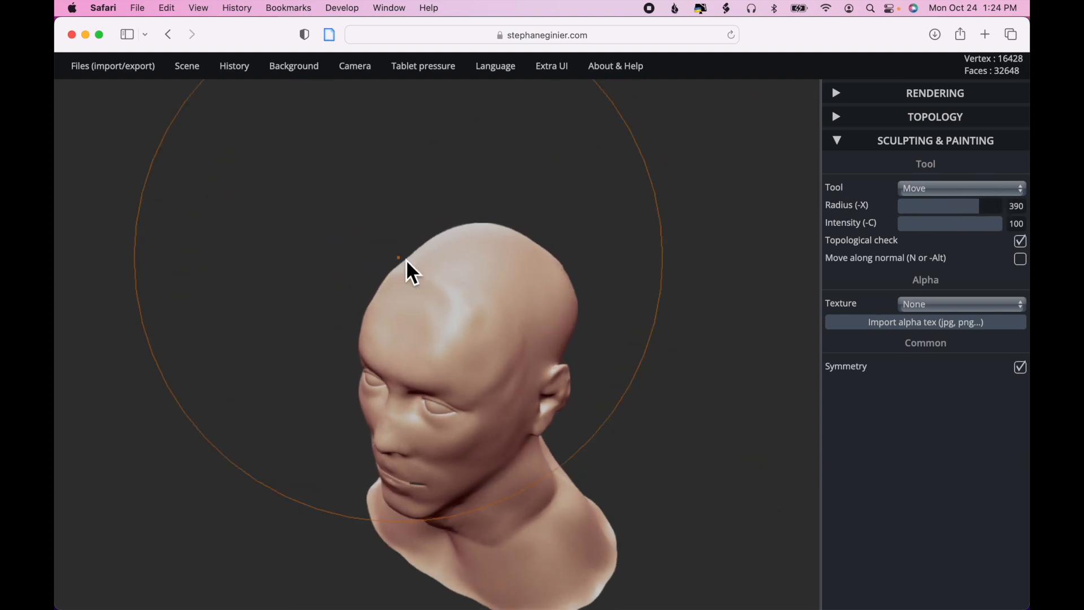
pyautogui.moveTo(425, 286); pyautogui.dragTo(475, 269)
pyautogui.moveTo(408, 329); pyautogui.dragTo(472, 272)
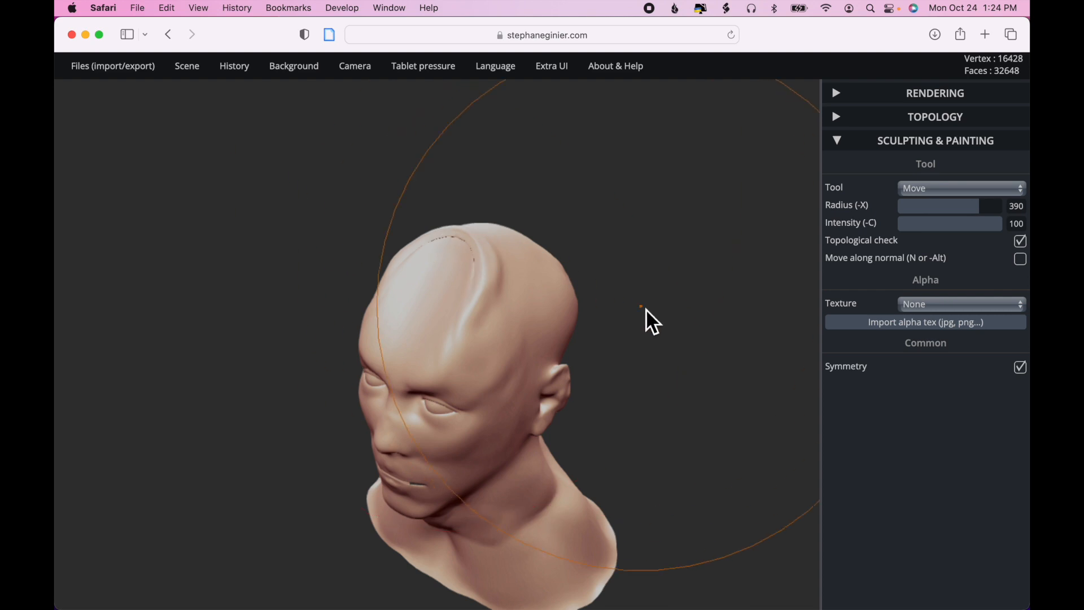
pyautogui.moveTo(707, 363); pyautogui.dragTo(693, 319)
pyautogui.scroll(-10, 692, 319)
pyautogui.scroll(5, 693, 319)
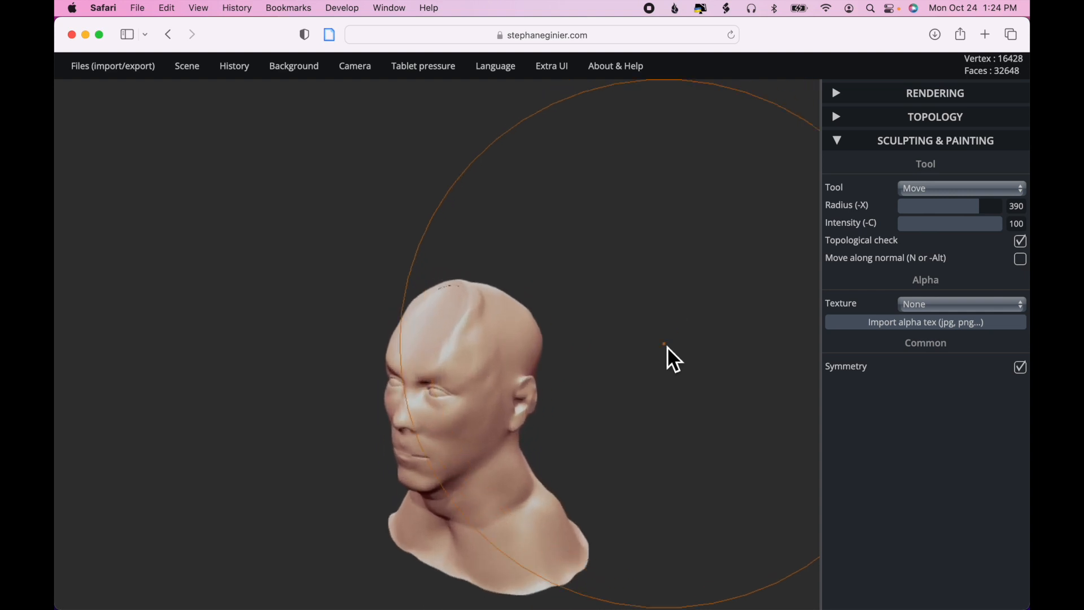
pyautogui.click(620, 389)
pyautogui.moveTo(710, 427); pyautogui.dragTo(806, 424)
pyautogui.moveTo(592, 448); pyautogui.dragTo(563, 473)
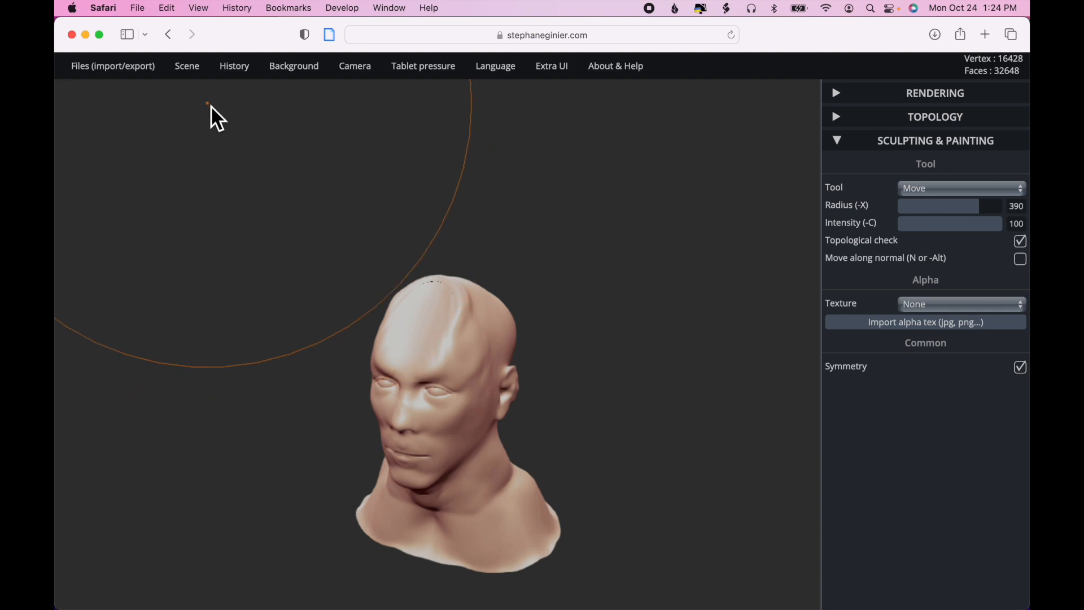
# - Export the sculpted head as an STL file
pyautogui.moveTo(148, 72)
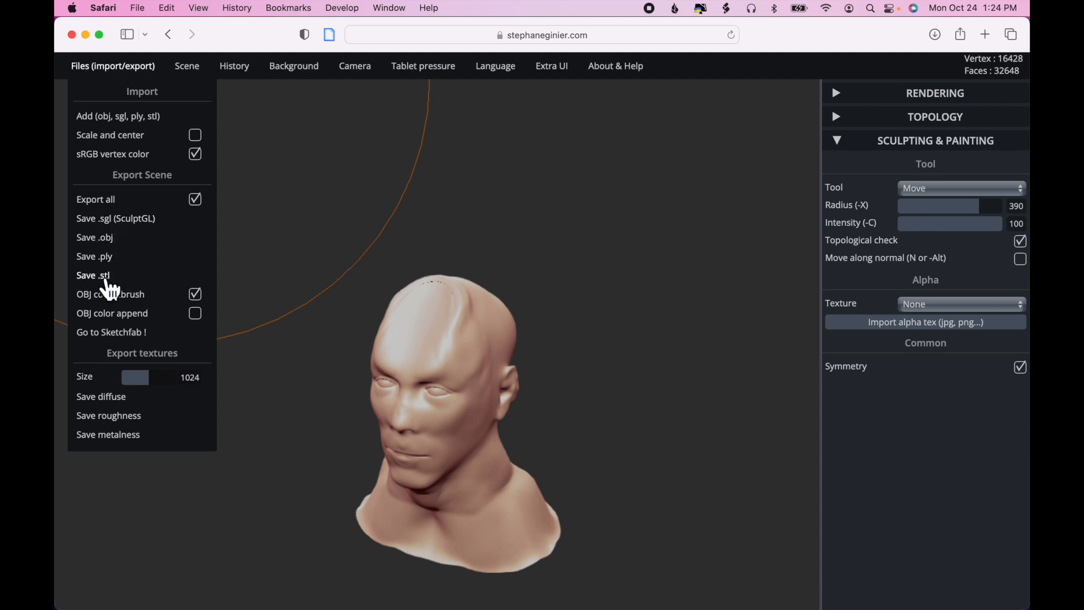
pyautogui.click(108, 278)
# - Switch to Finder and inspect the exported yourMesh-2.stl in Downloads, rotating its 3D preview
pyautogui.press('super+Tab')
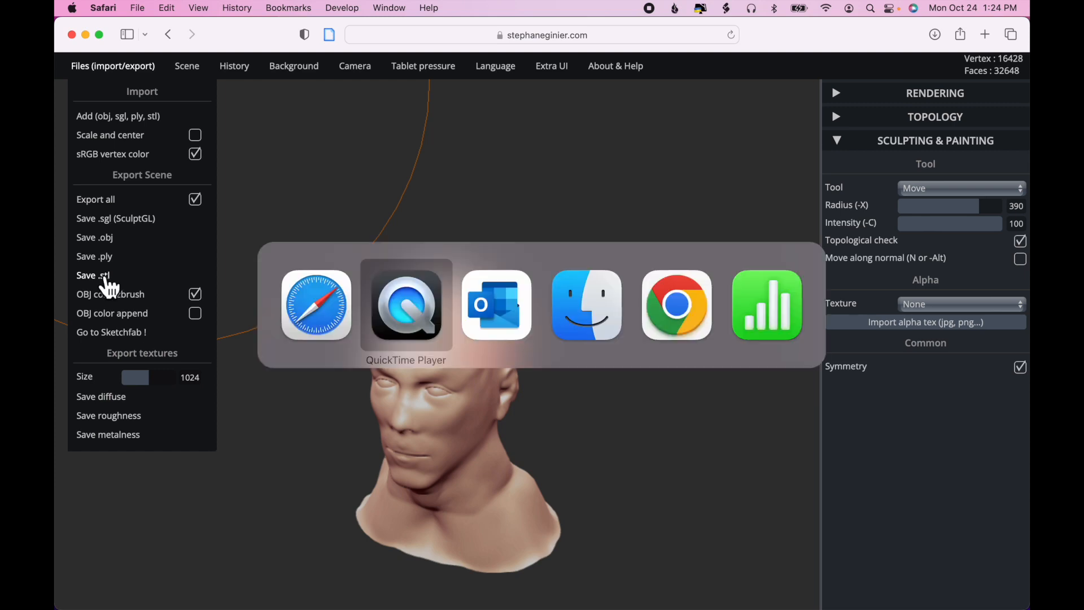
pyautogui.press('super+Tab')
pyautogui.press('super+Tab')
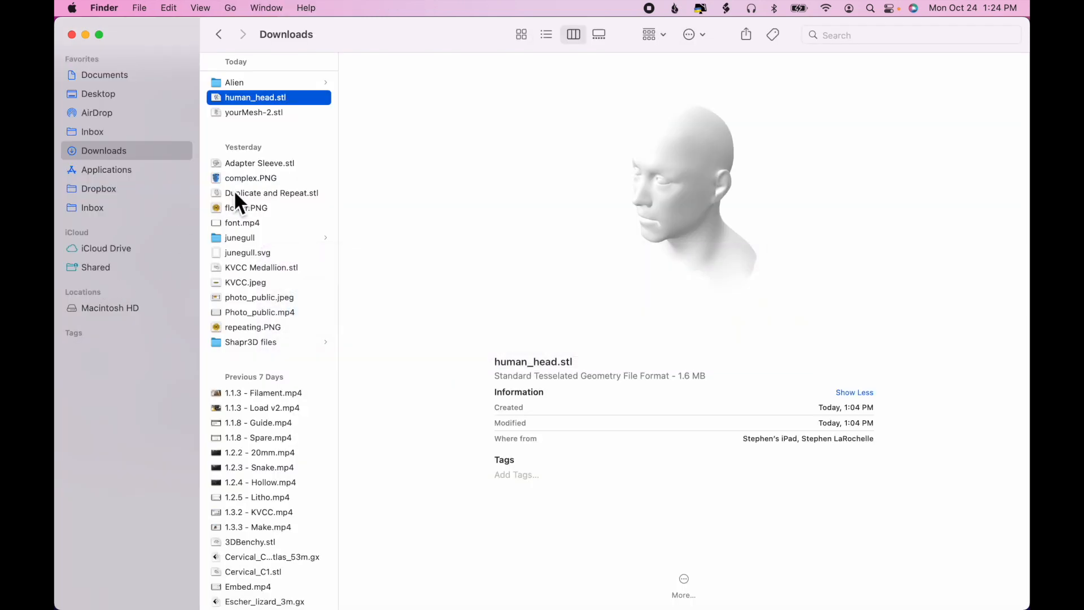
pyautogui.click(264, 112)
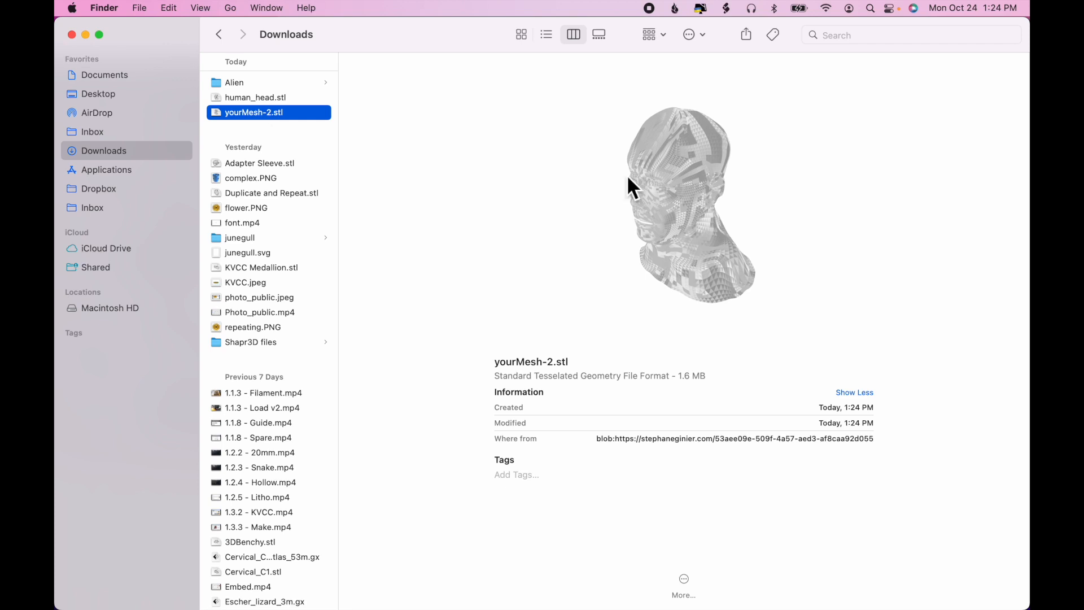
pyautogui.moveTo(689, 233)
pyautogui.mouseDown()
pyautogui.moveTo(718, 214)
pyautogui.moveTo(755, 151)
pyautogui.moveTo(737, 243)
pyautogui.moveTo(677, 215)
pyautogui.mouseUp()
# - Launch FlashPrint 5
pyautogui.press('super+space')
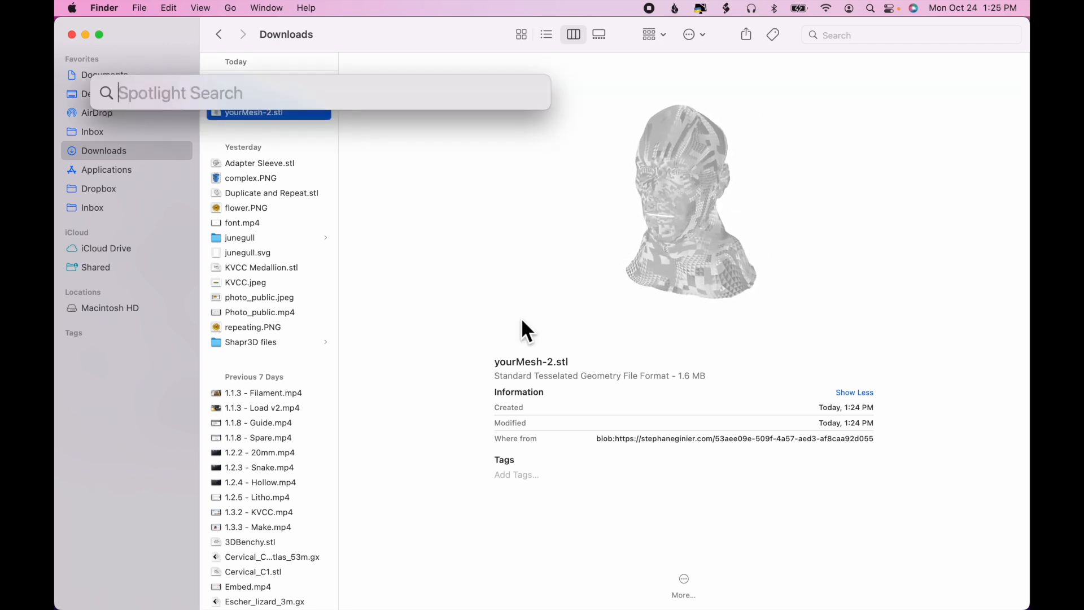
pyautogui.write('flash')
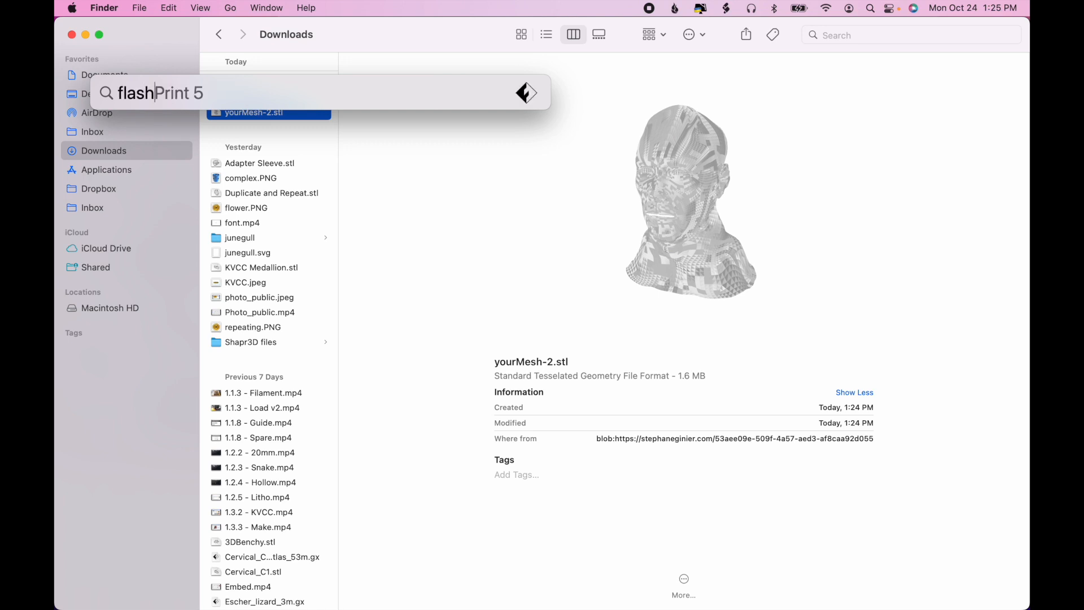
pyautogui.press('Return')
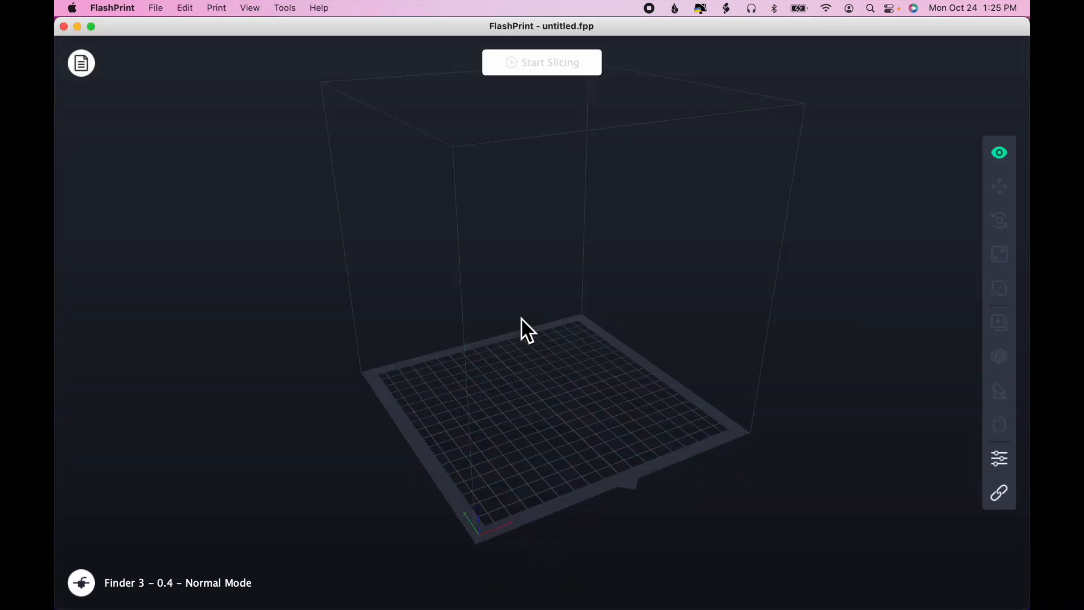
# - Load yourMesh-2.stl from Downloads, have it put on the platform, and complete the model repair
pyautogui.click(160, 7)
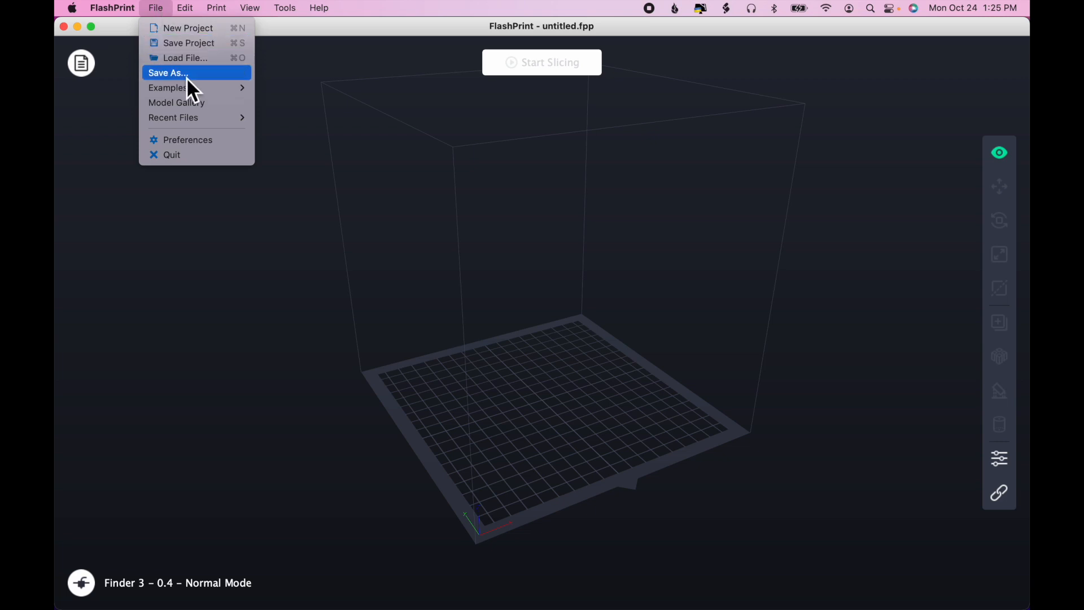
pyautogui.click(195, 62)
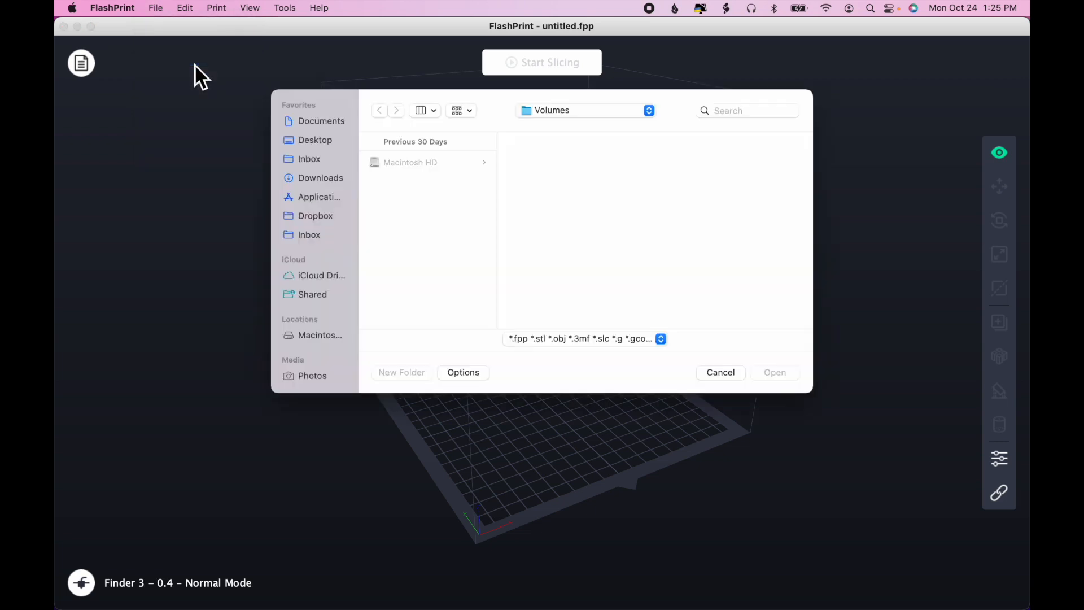
pyautogui.click(330, 183)
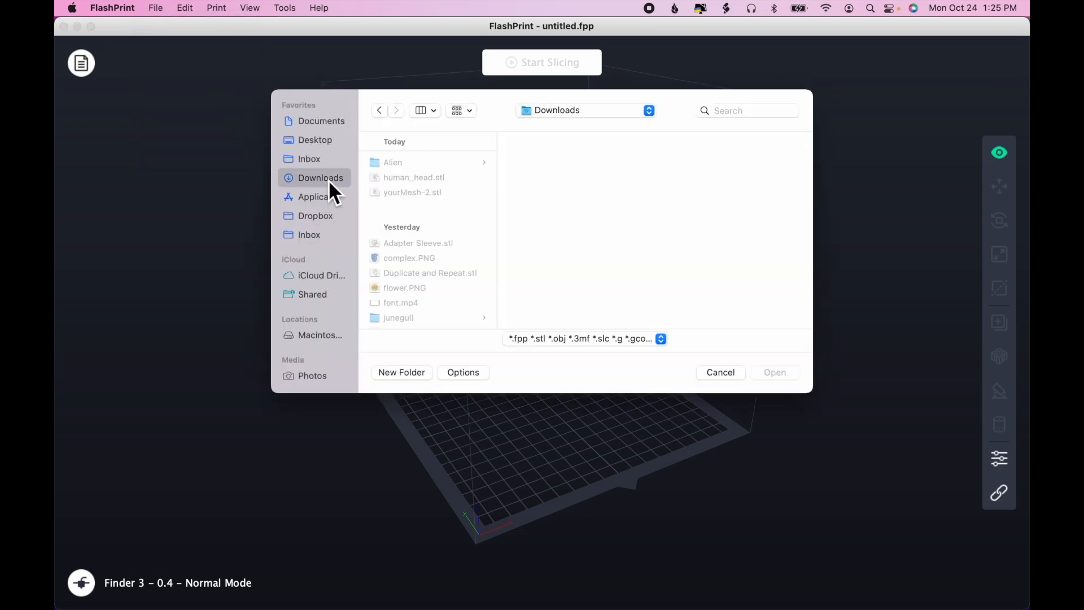
pyautogui.click(414, 194)
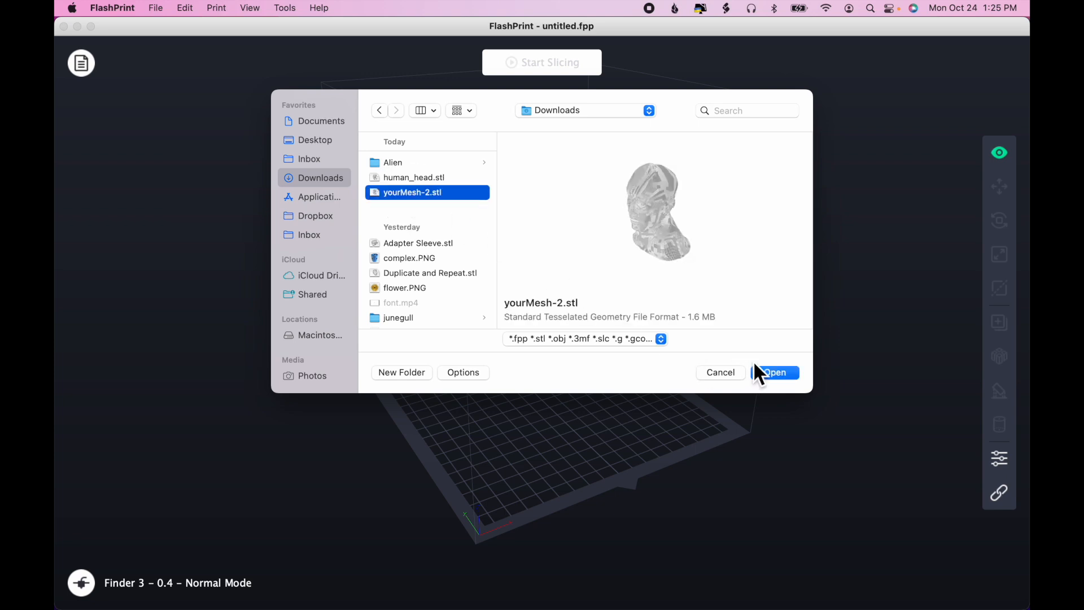
pyautogui.click(772, 372)
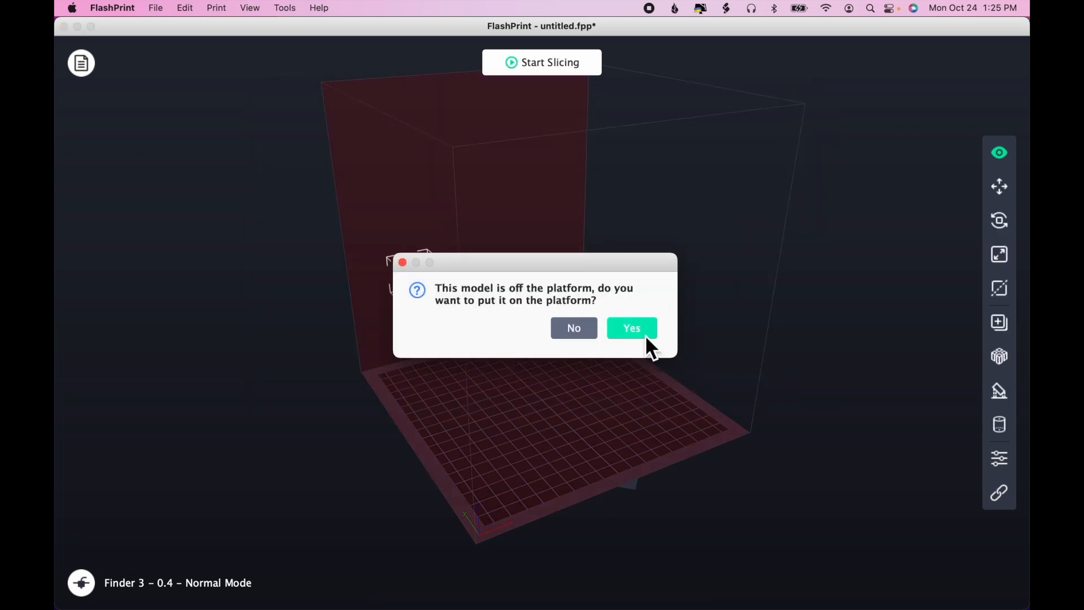
pyautogui.click(644, 336)
pyautogui.click(476, 326)
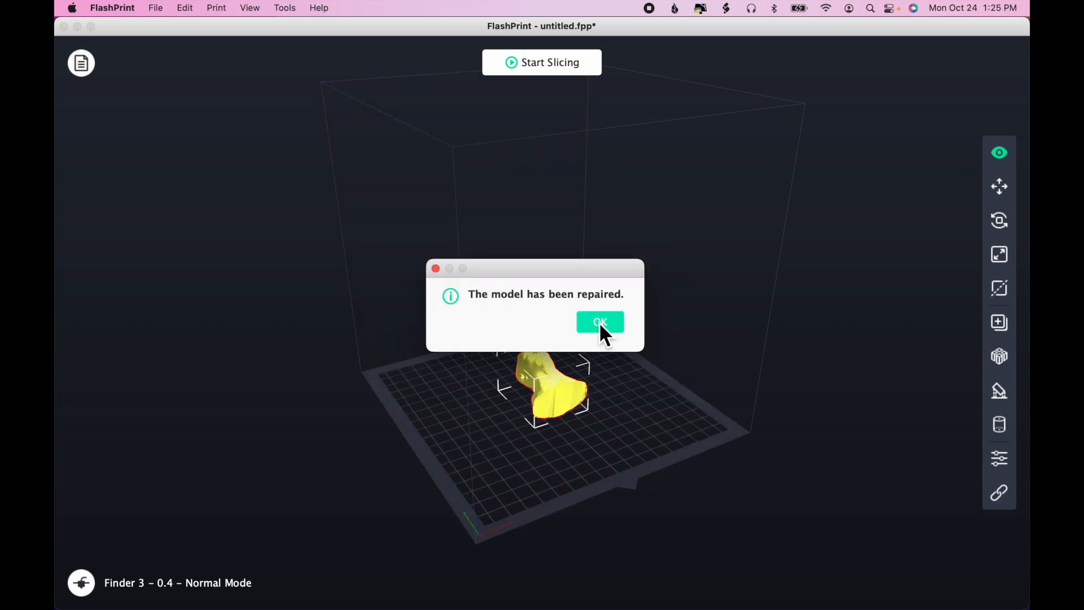
pyautogui.click(599, 322)
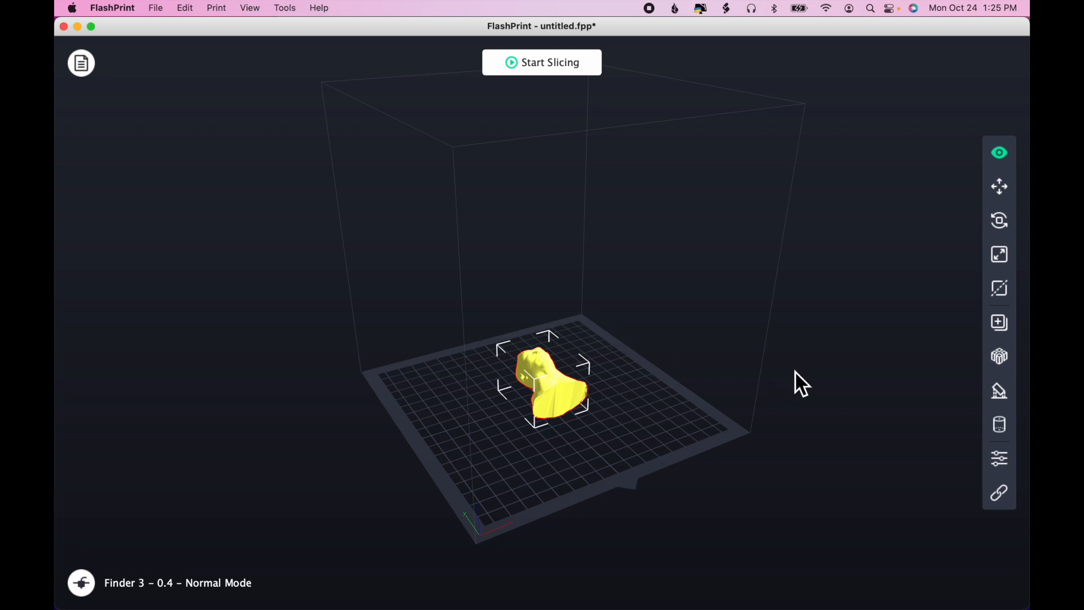
# - Scale the head model up to the maximum size that fits the build volume
pyautogui.click(1004, 259)
pyautogui.click(882, 438)
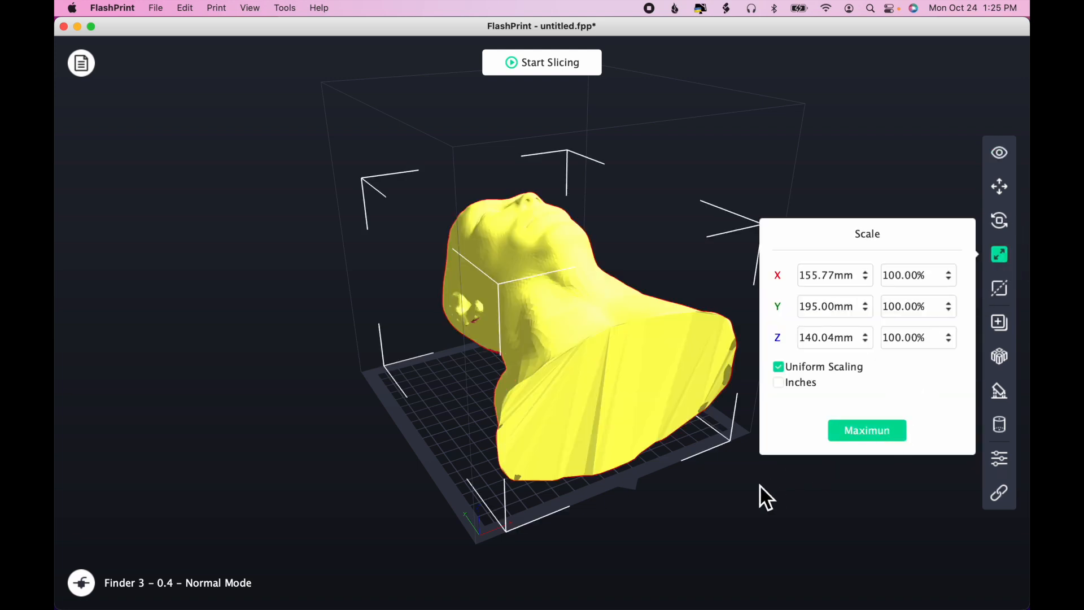
pyautogui.moveTo(760, 484)
pyautogui.mouseDown()
pyautogui.moveTo(758, 517)
pyautogui.moveTo(797, 499)
pyautogui.moveTo(787, 529)
pyautogui.moveTo(774, 500)
pyautogui.moveTo(786, 489)
pyautogui.moveTo(776, 489)
pyautogui.mouseUp()
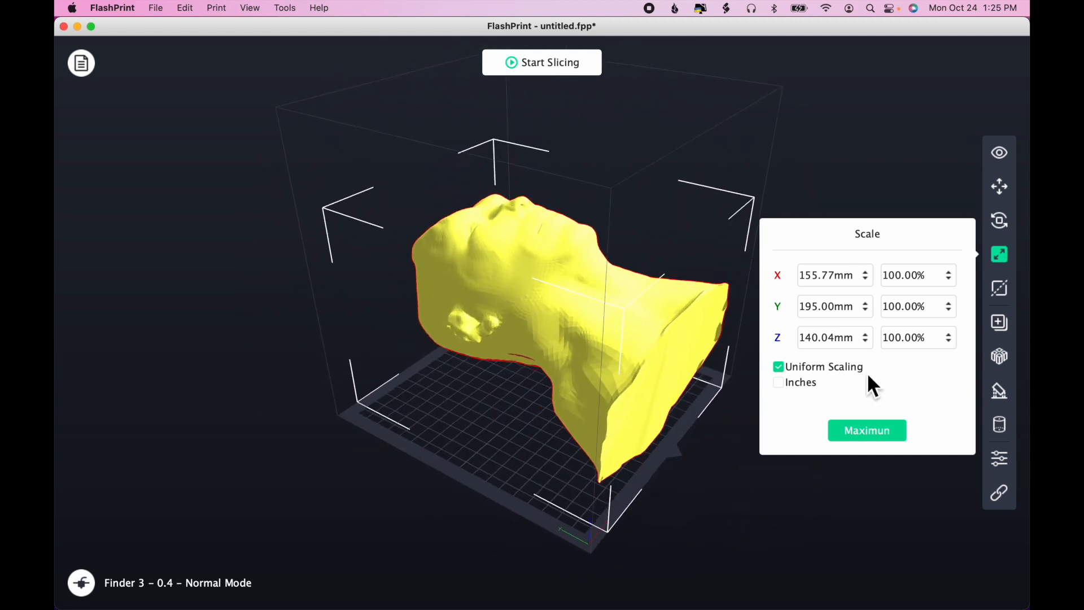
# - Rotate the head 90° about the X axis so it stands upright on its neck
pyautogui.click(1004, 222)
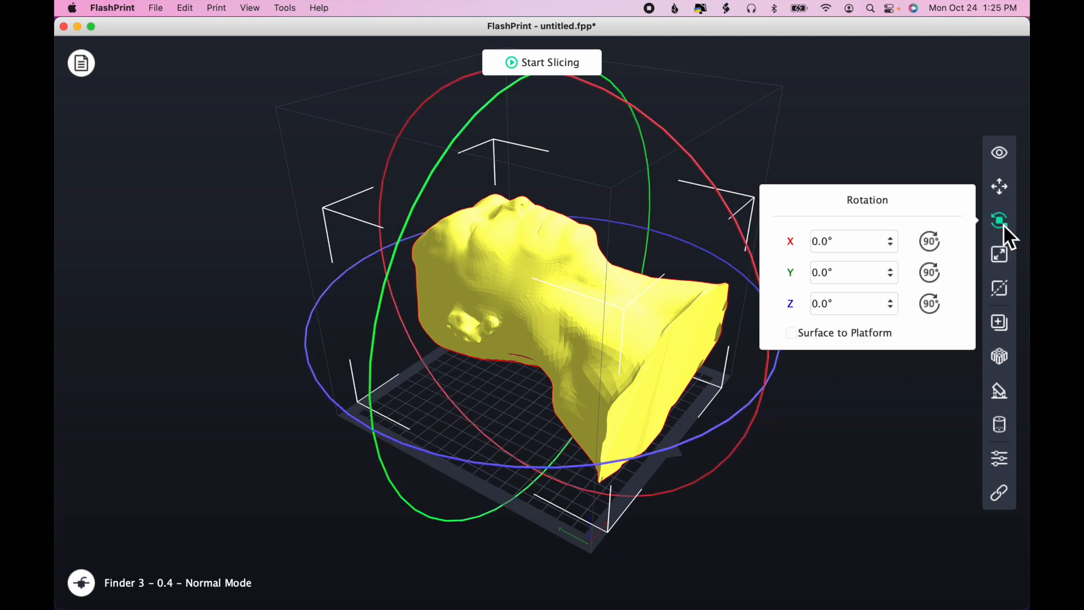
pyautogui.click(931, 244)
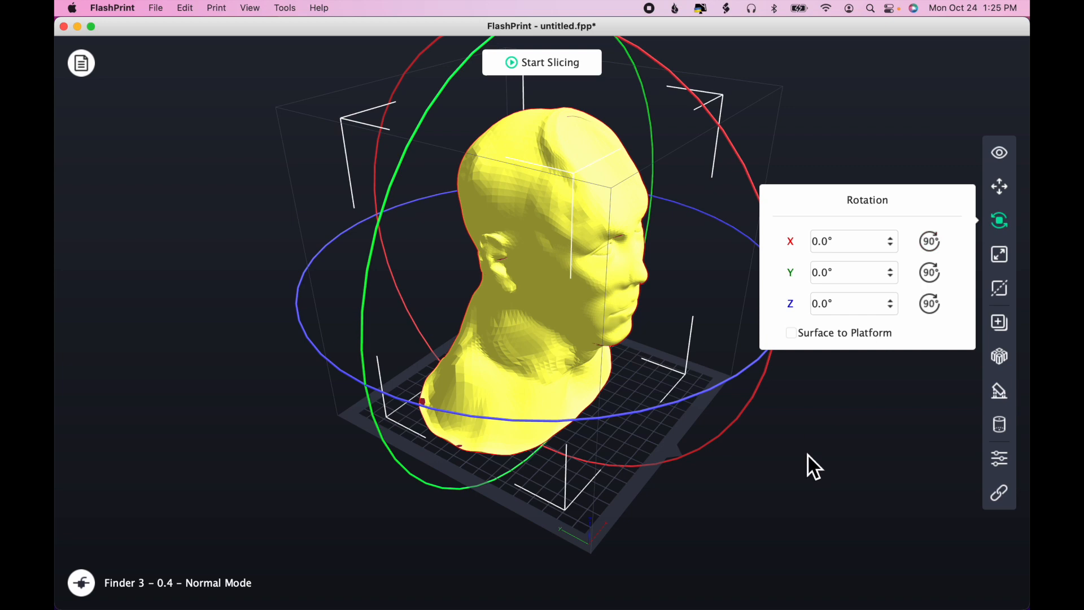
pyautogui.moveTo(807, 454); pyautogui.dragTo(751, 445)
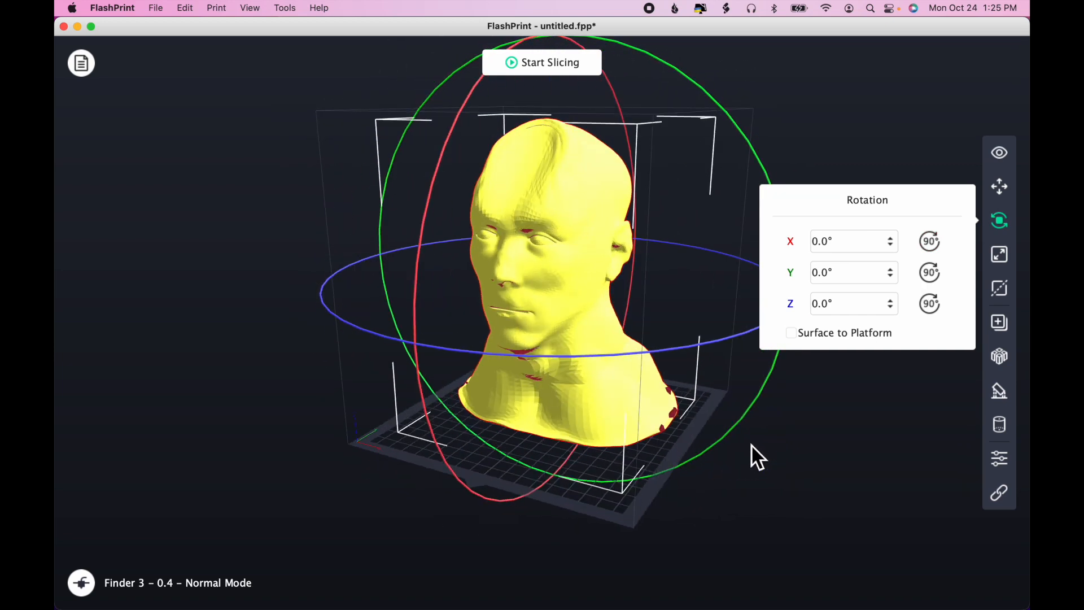
# - Scale the head uniformly to a height of 80 mm in Z
pyautogui.click(998, 260)
pyautogui.click(829, 342)
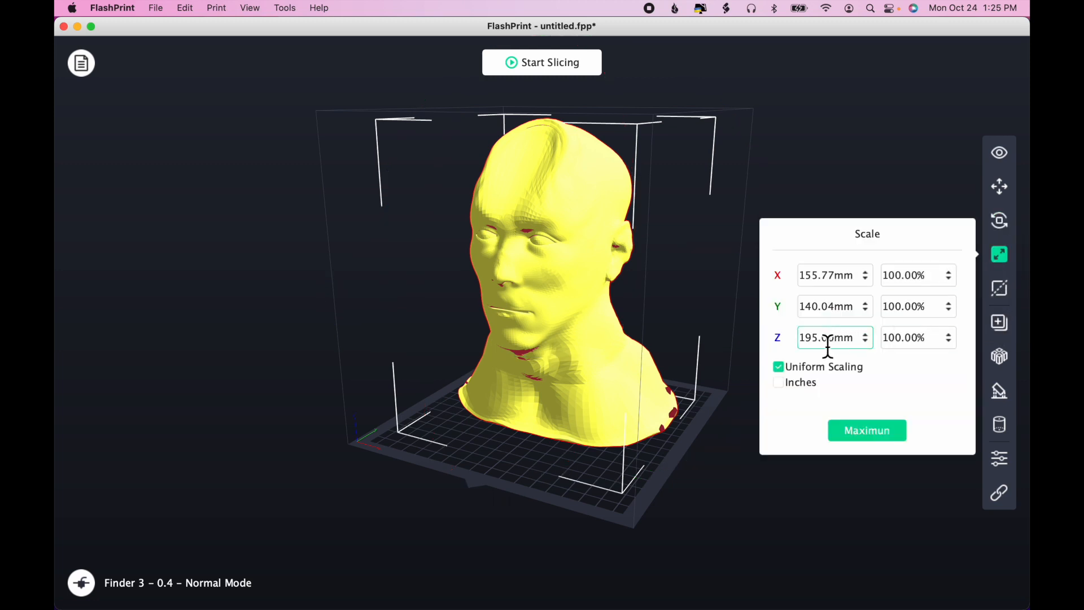
pyautogui.doubleClick(825, 339)
pyautogui.write('80')
pyautogui.press('Return')
# - Cut the uneven base off the bust with a horizontal plane at a height of about 6.92 mm
pyautogui.scroll(5, 591, 449)
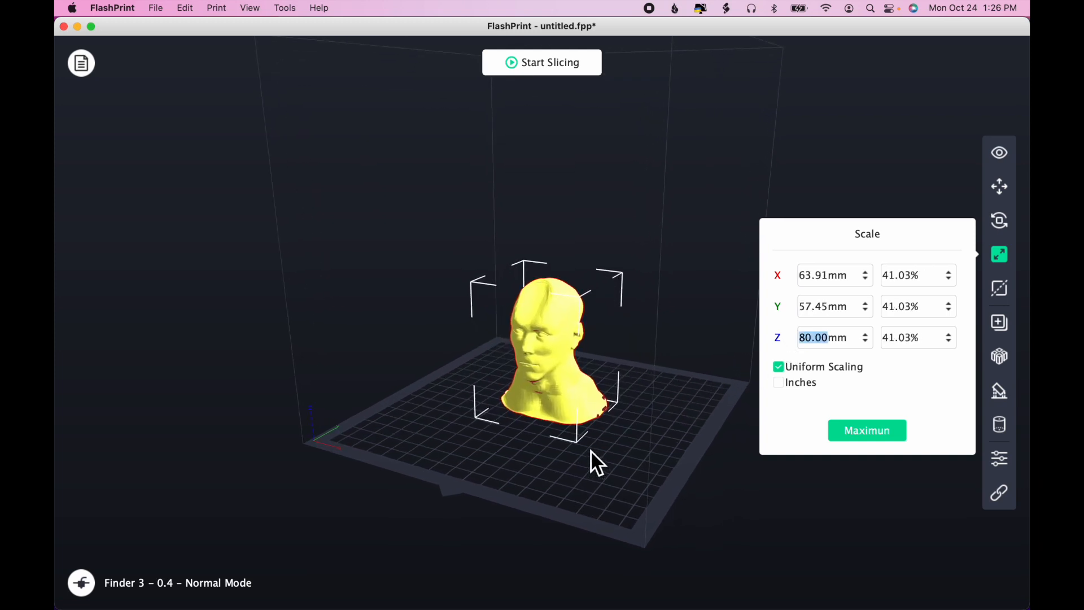
pyautogui.click(659, 454)
pyautogui.moveTo(660, 454); pyautogui.dragTo(642, 393)
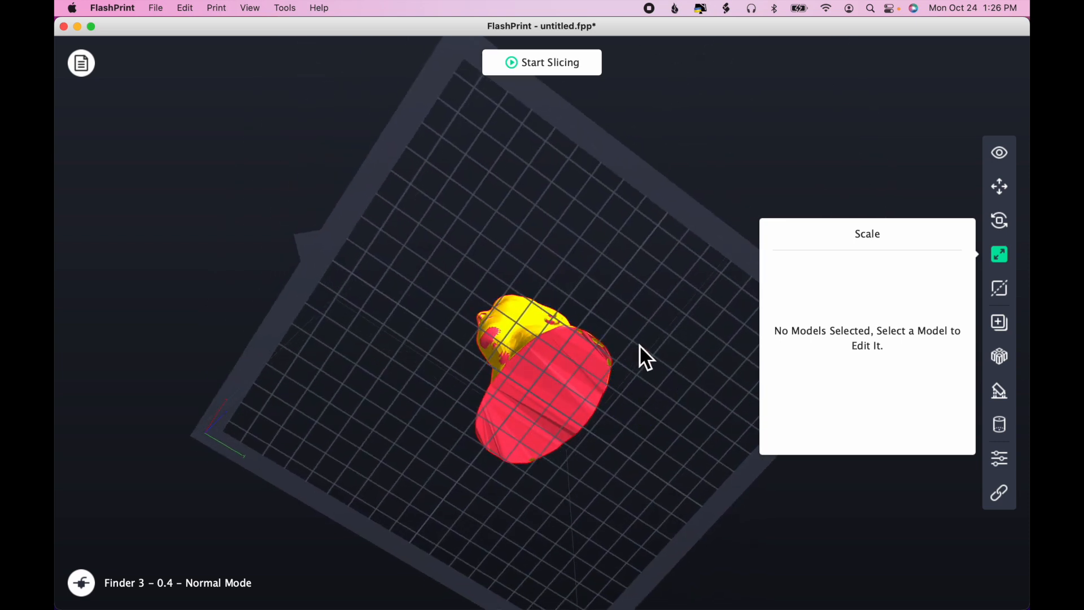
pyautogui.moveTo(639, 419); pyautogui.dragTo(641, 450)
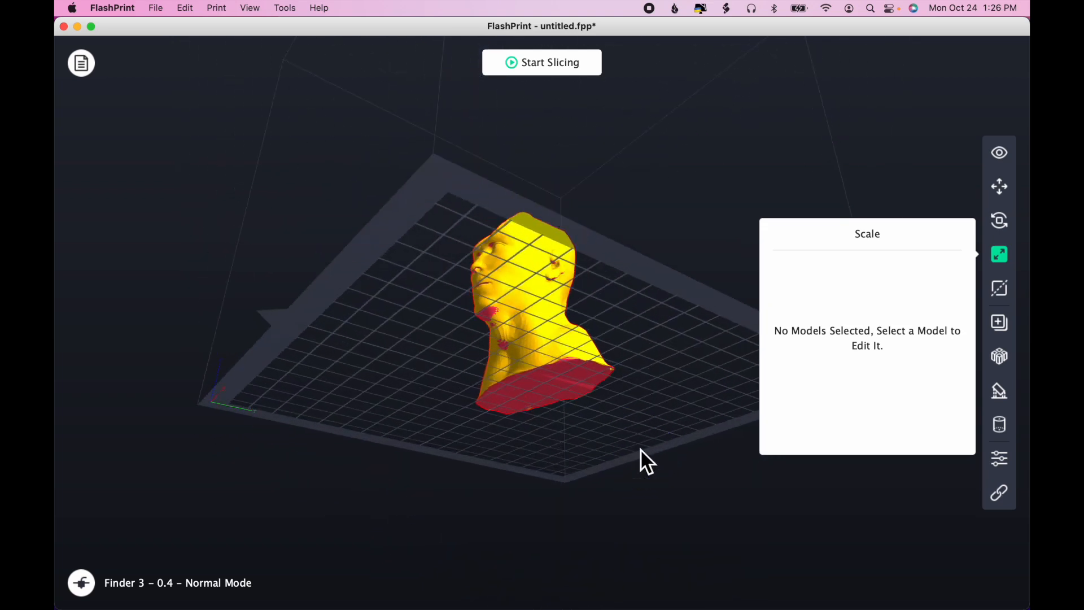
pyautogui.moveTo(657, 412); pyautogui.dragTo(660, 438)
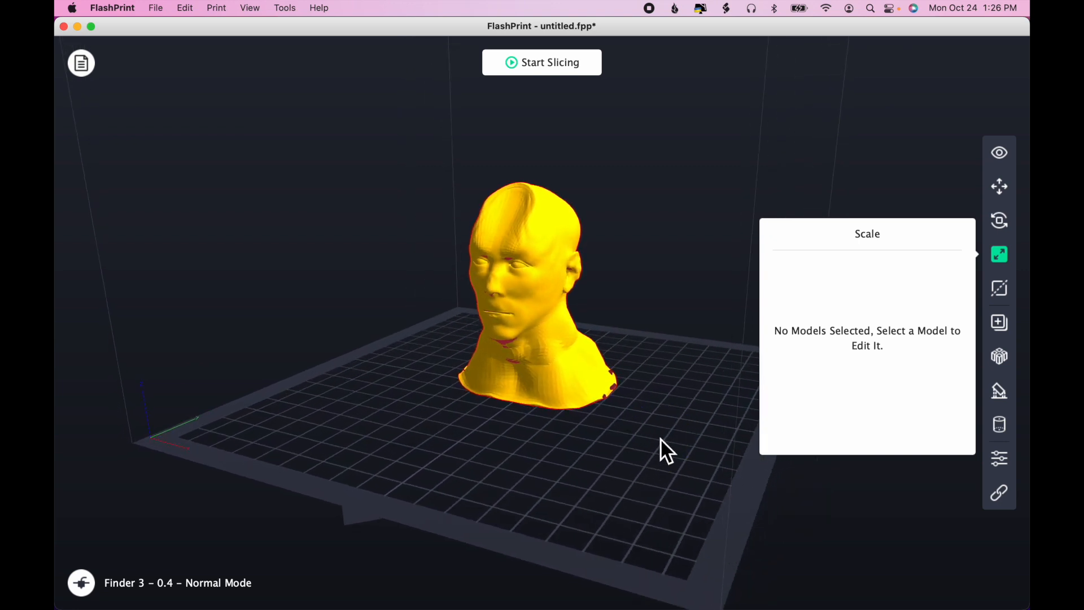
pyautogui.click(1003, 289)
pyautogui.click(556, 349)
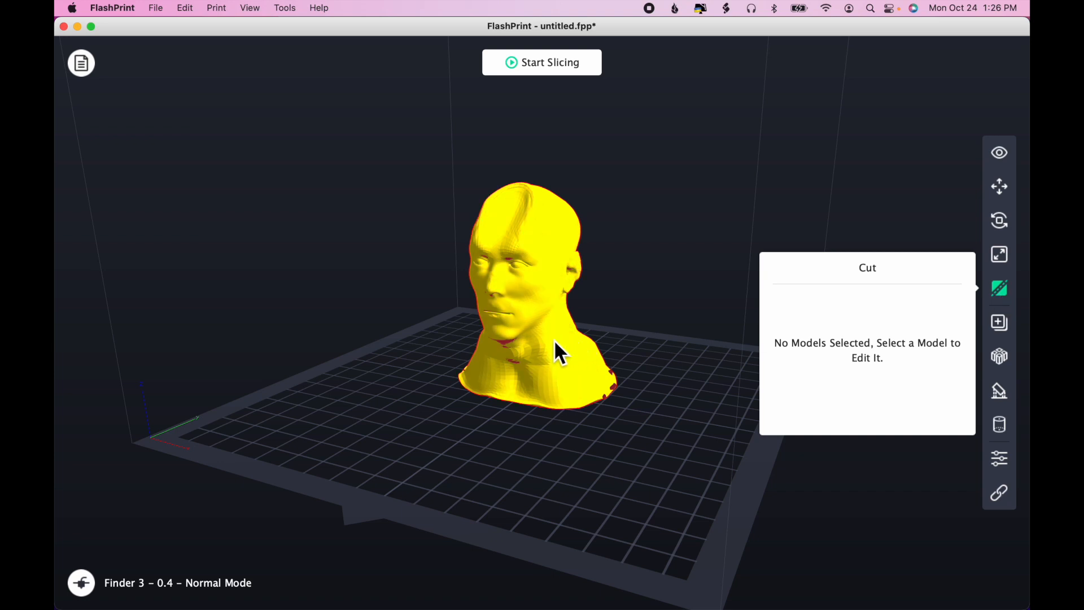
pyautogui.click(896, 312)
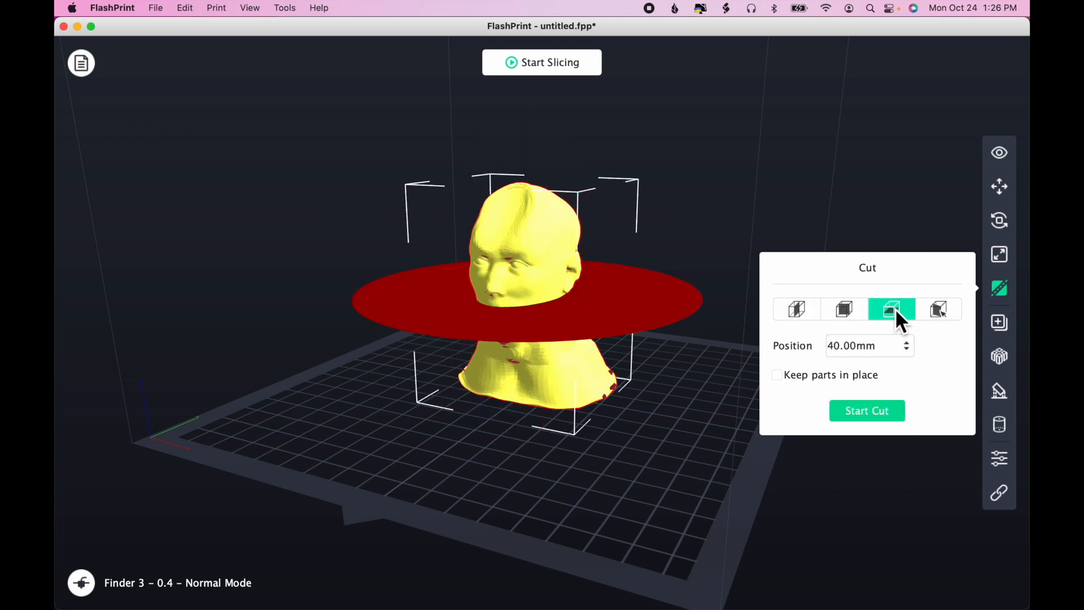
pyautogui.moveTo(639, 314); pyautogui.dragTo(638, 396)
pyautogui.moveTo(632, 494)
pyautogui.mouseDown()
pyautogui.moveTo(679, 481)
pyautogui.moveTo(618, 491)
pyautogui.mouseUp()
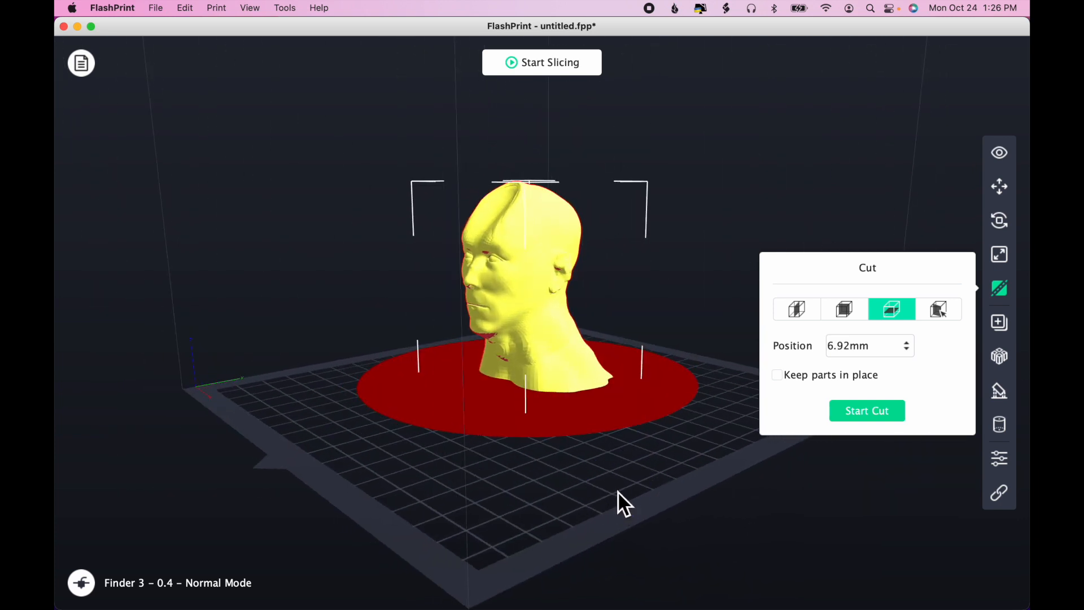
pyautogui.click(858, 411)
# - Delete the base slice that was cut off the bust
pyautogui.click(502, 395)
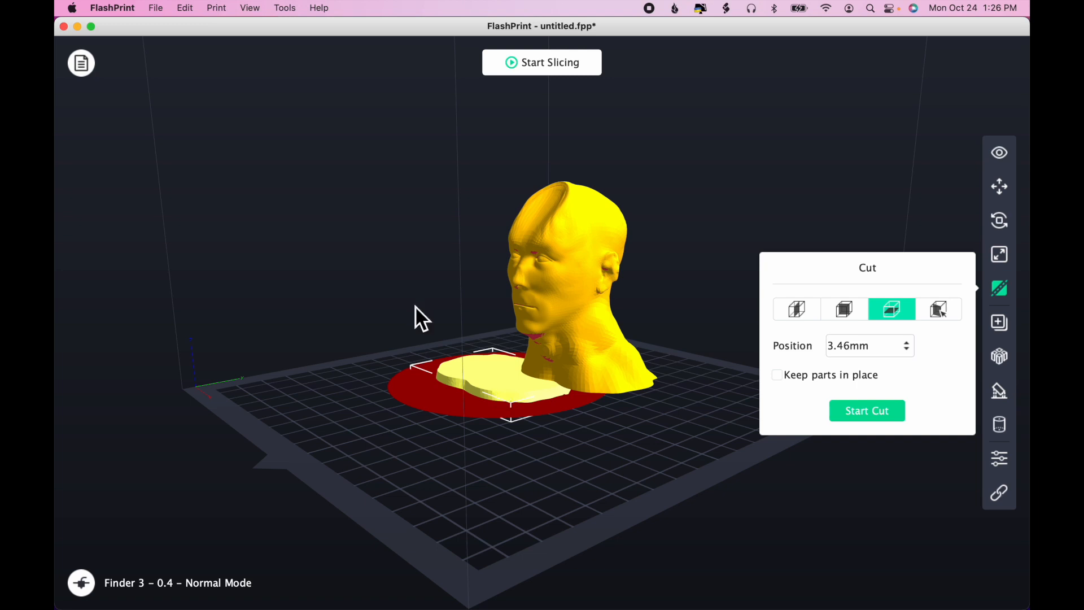
pyautogui.click(166, 6)
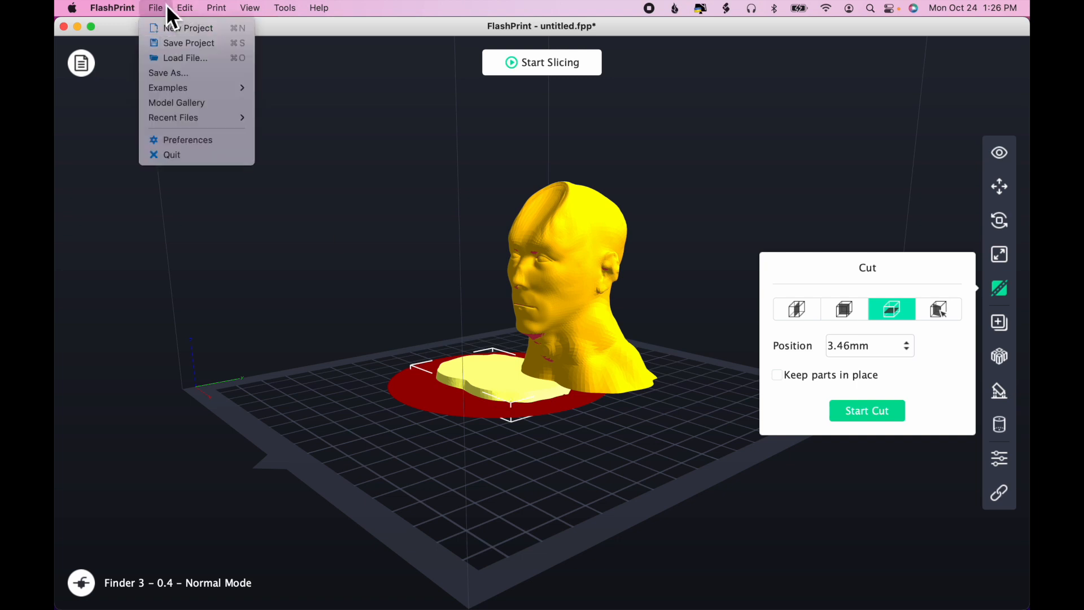
pyautogui.moveTo(179, 9)
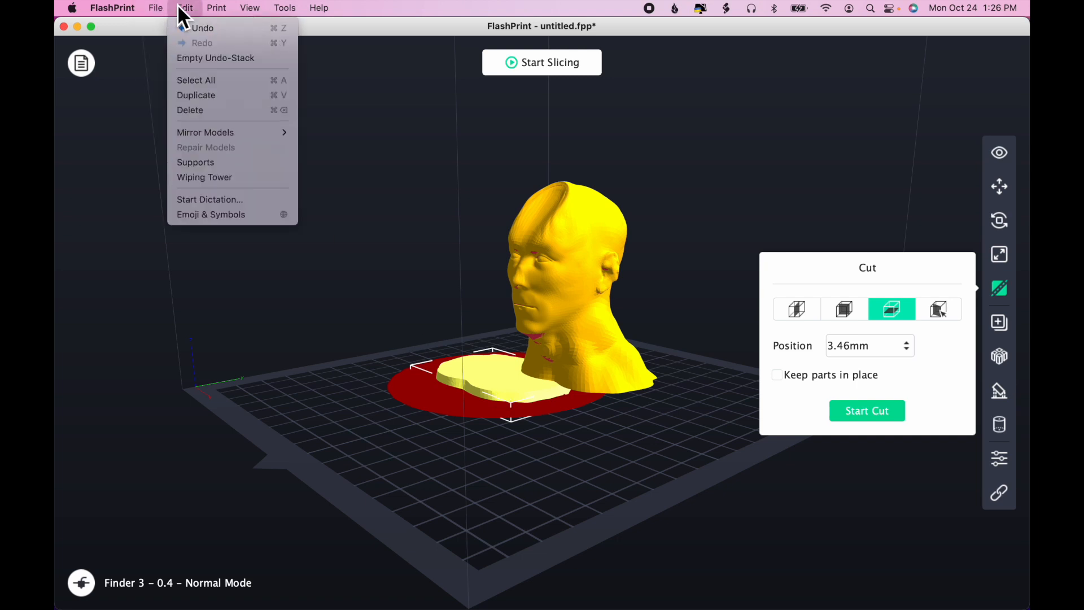
pyautogui.click(211, 112)
# - Set the remaining head on the platform, center it, and check its flat underside
pyautogui.click(569, 284)
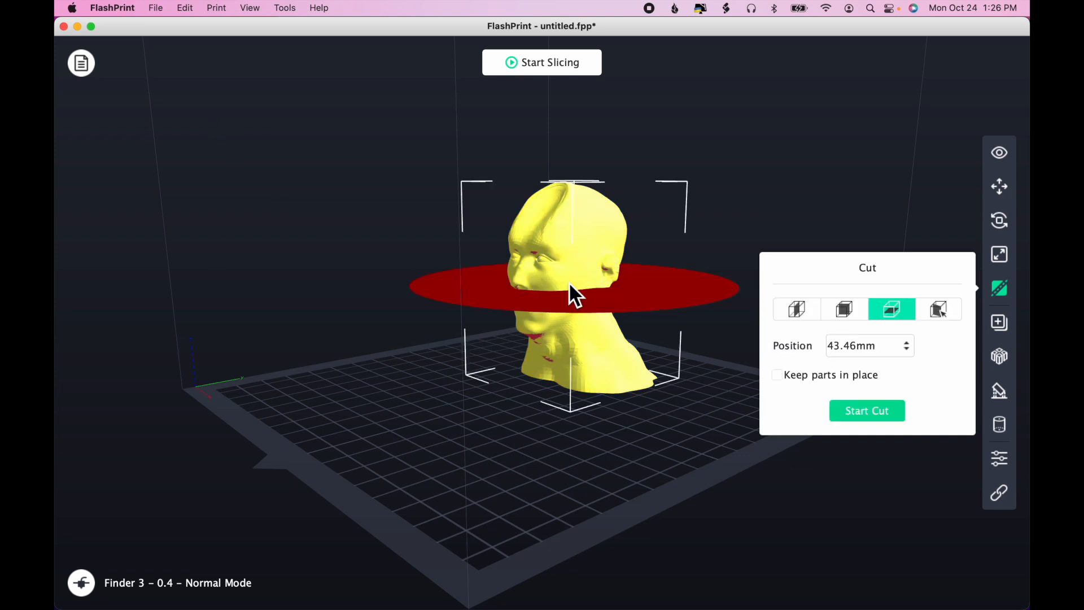
pyautogui.click(1001, 188)
pyautogui.click(903, 317)
pyautogui.click(876, 349)
pyautogui.moveTo(710, 474); pyautogui.dragTo(713, 436)
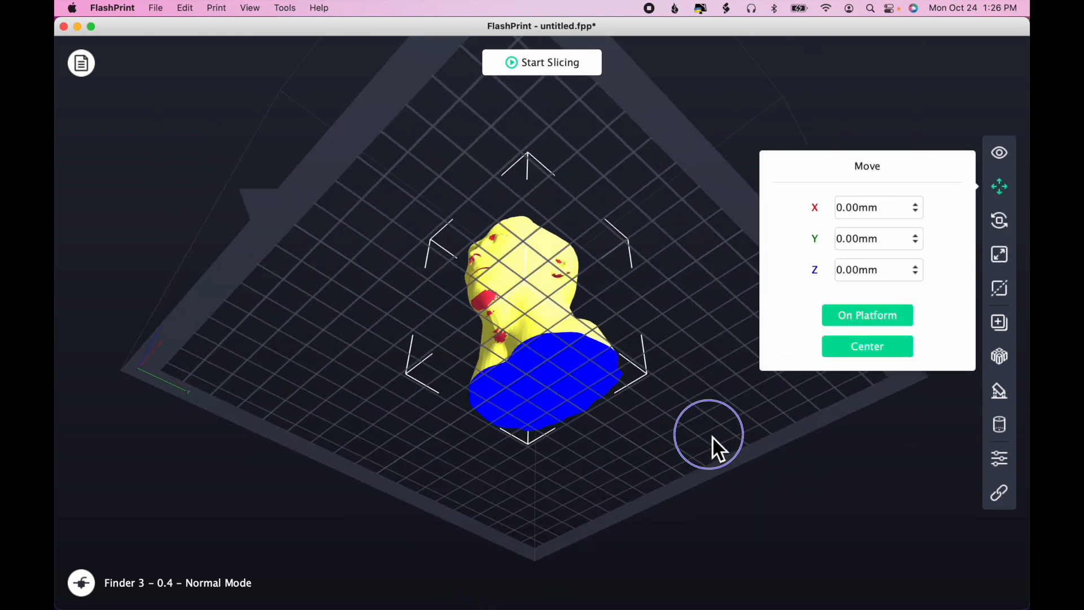
pyautogui.moveTo(674, 397); pyautogui.dragTo(479, 336)
pyautogui.moveTo(762, 409); pyautogui.dragTo(793, 433)
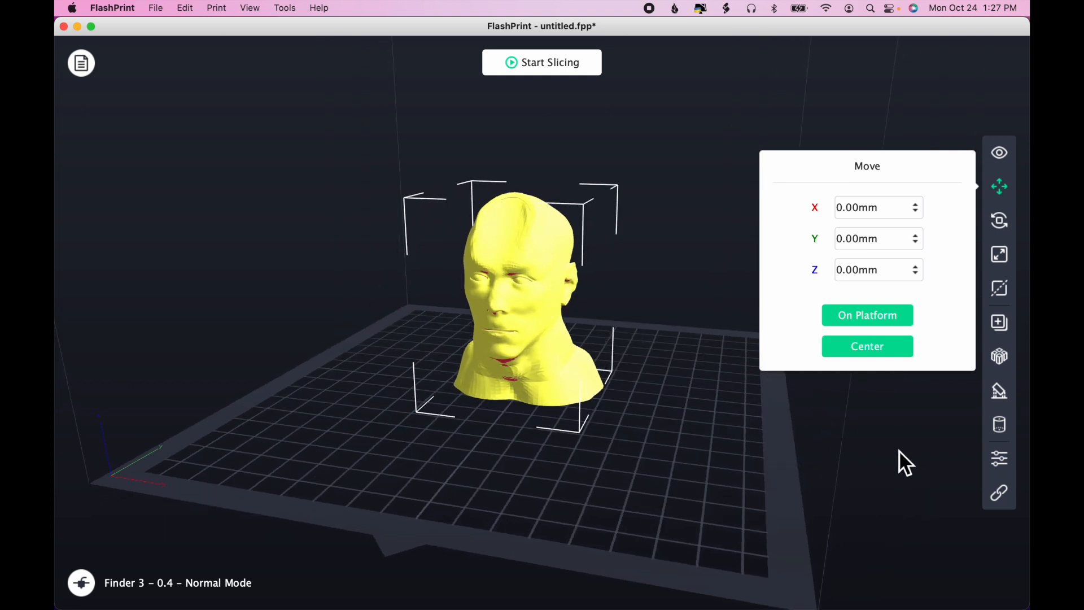
# - Generate automatic linear supports for the head with a 55° overhang threshold and 2.5 mm pillars, and leave support editing
pyautogui.click(1005, 394)
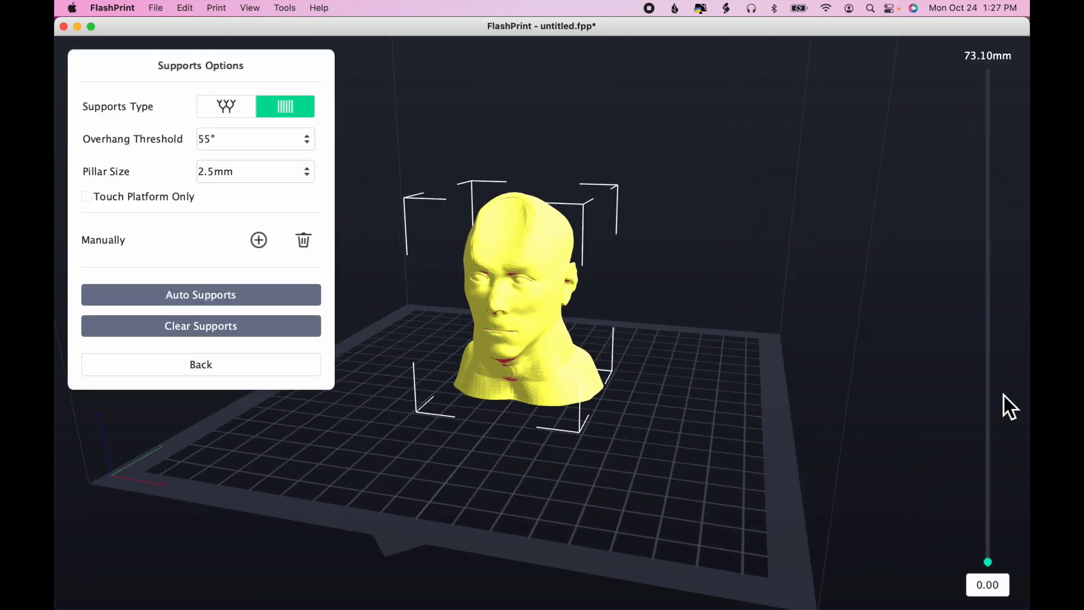
pyautogui.click(284, 293)
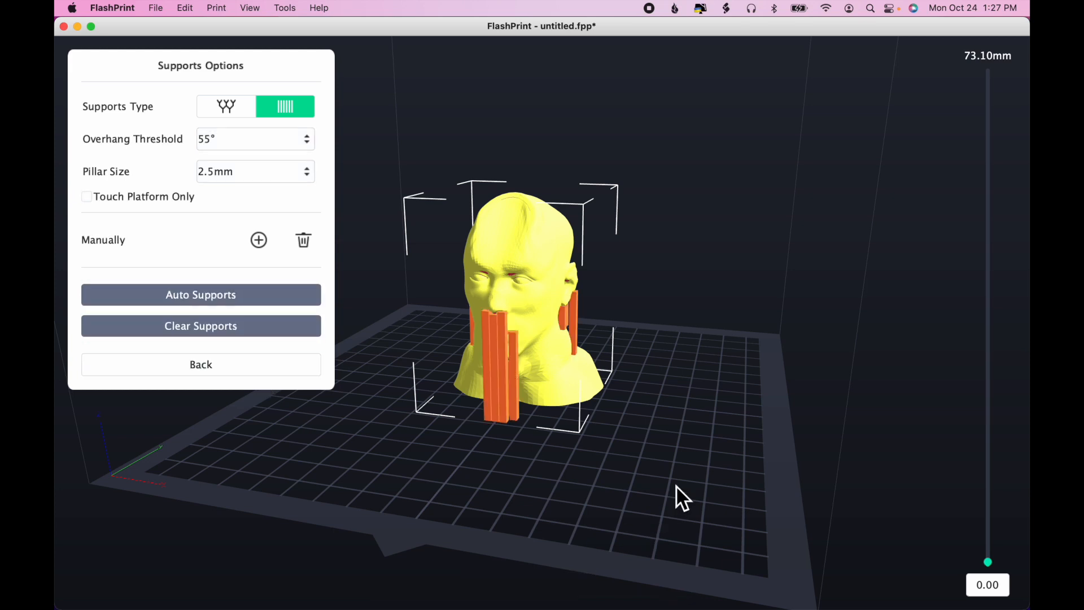
pyautogui.moveTo(677, 487); pyautogui.dragTo(548, 432)
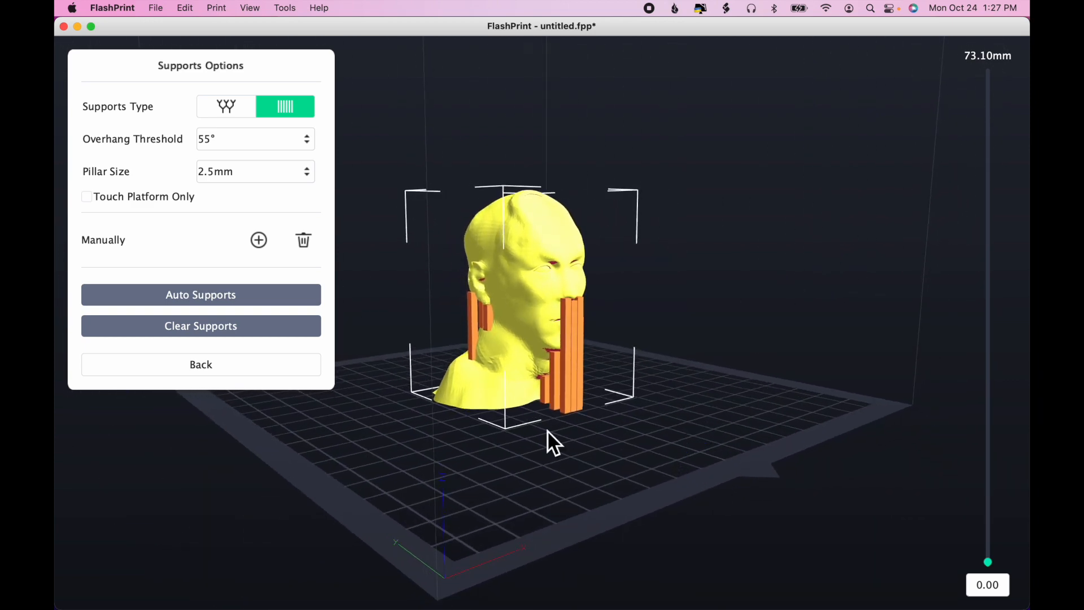
pyautogui.click(296, 367)
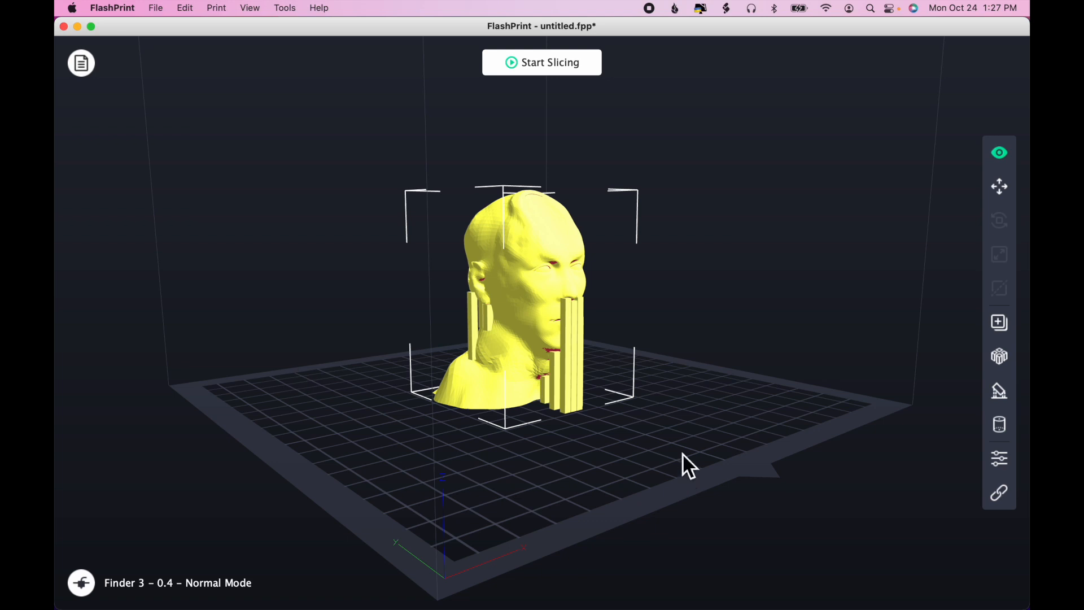
# - In the slice settings, set the supports' space to model to 0.45 mm in X/Y and 0.30 mm in Z
pyautogui.click(563, 64)
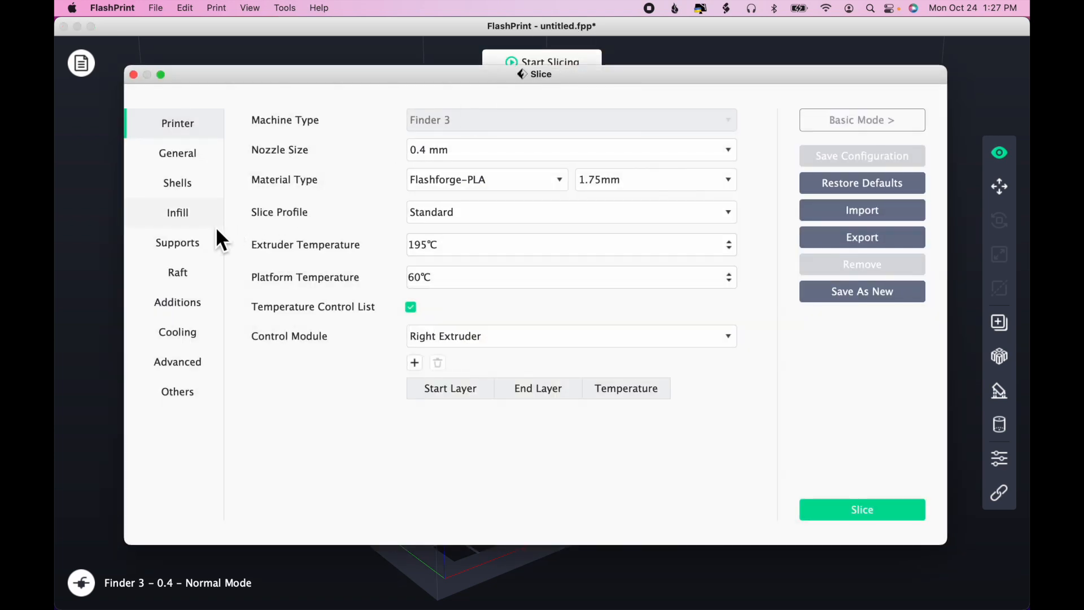
pyautogui.click(194, 243)
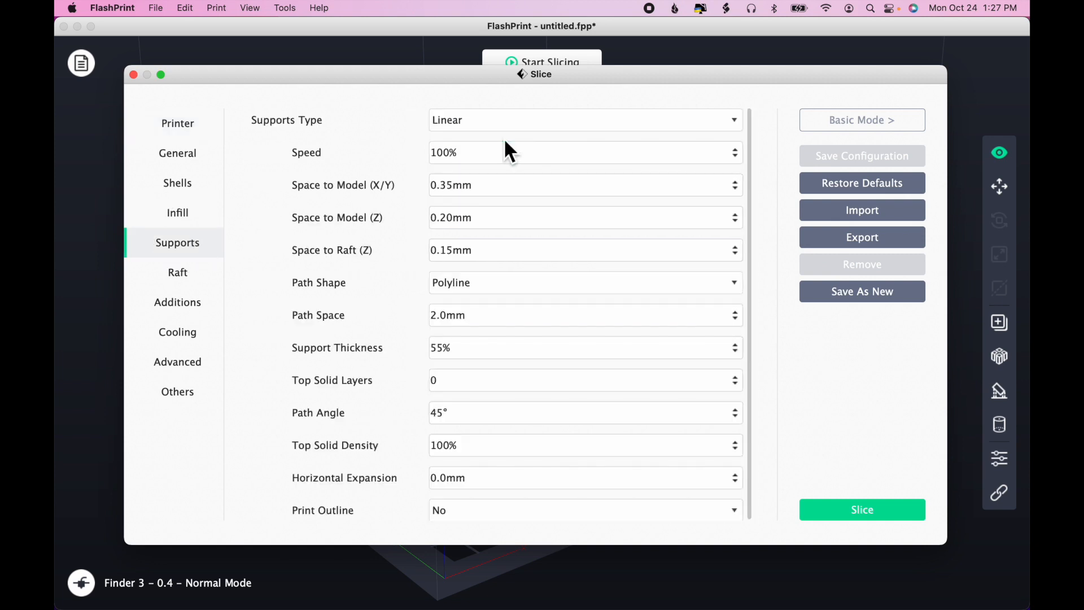
pyautogui.click(718, 189)
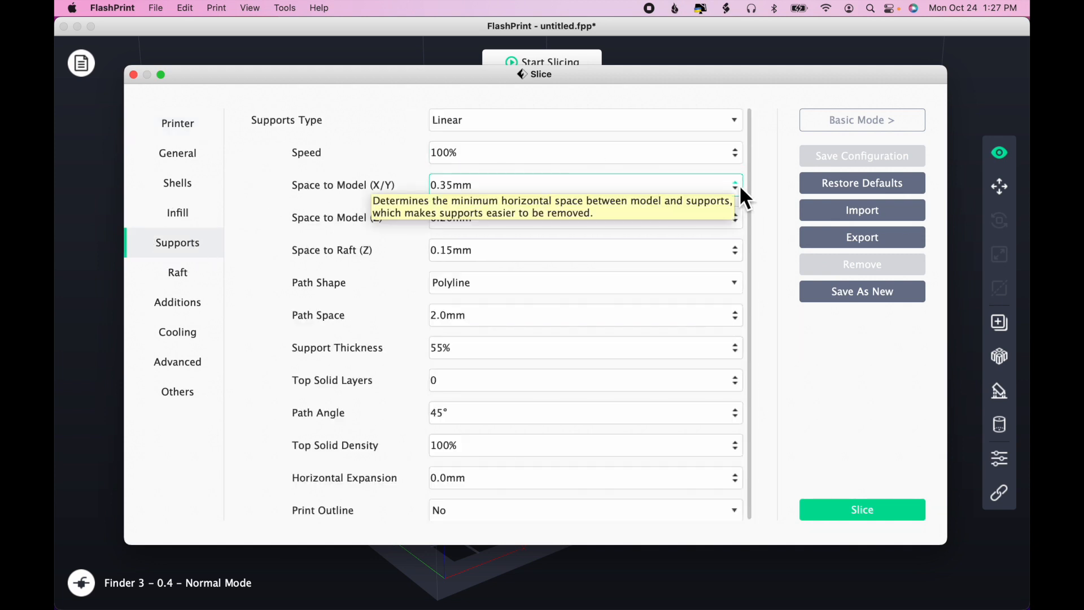
pyautogui.click(736, 184)
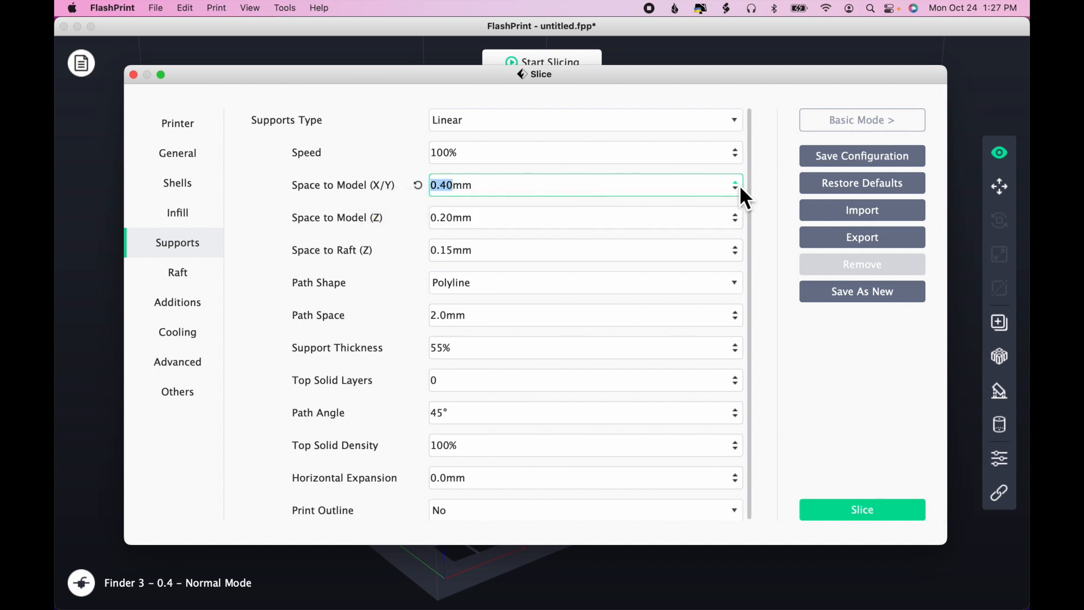
pyautogui.click(741, 220)
pyautogui.click(741, 220)
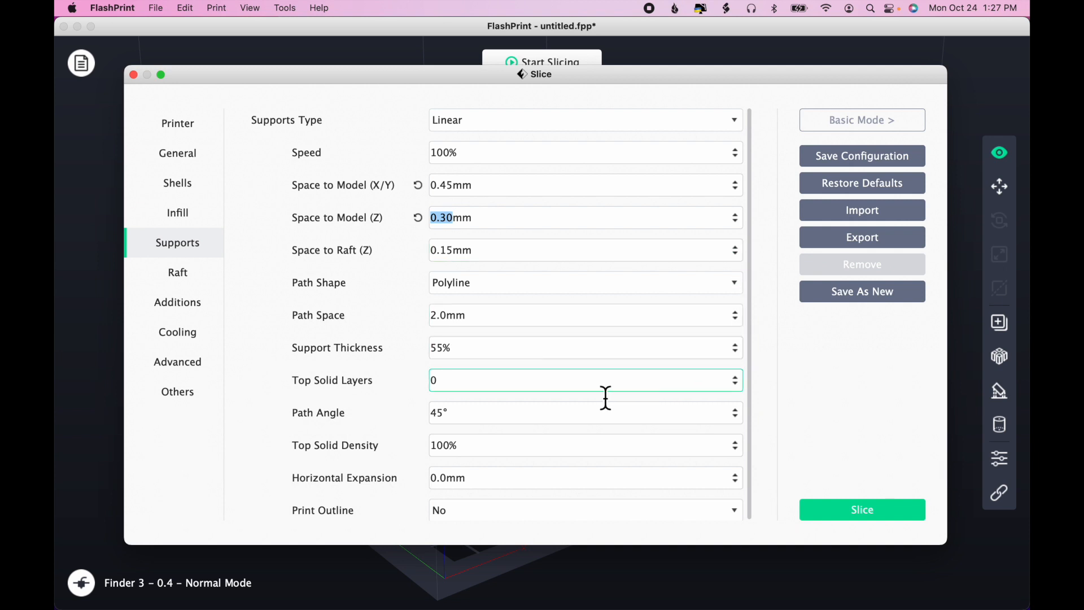
# - Give the supports 2 top solid layers and slice the head
pyautogui.click(737, 379)
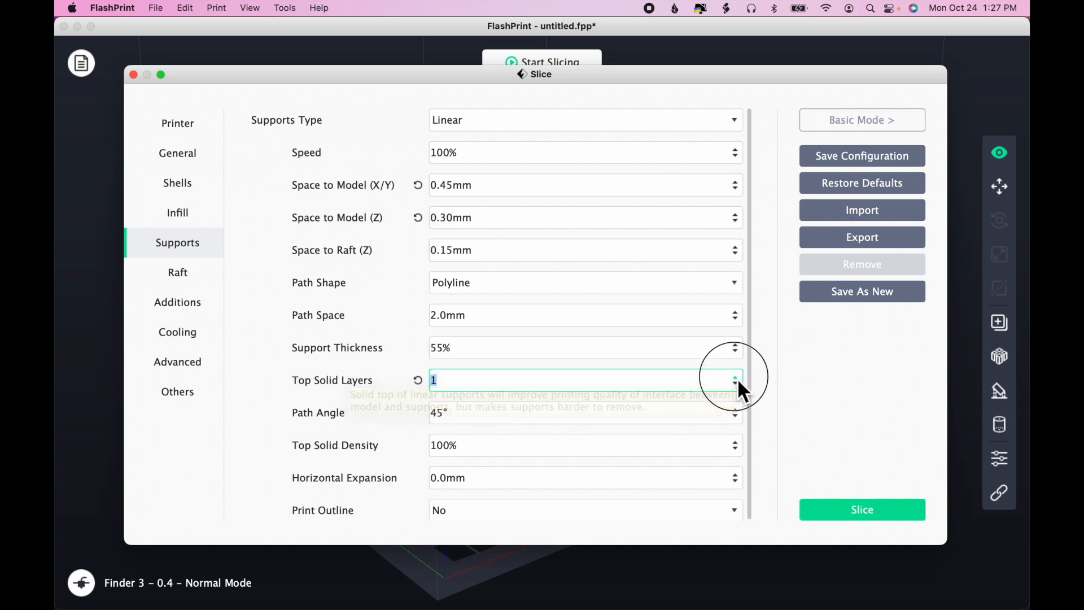
pyautogui.click(736, 378)
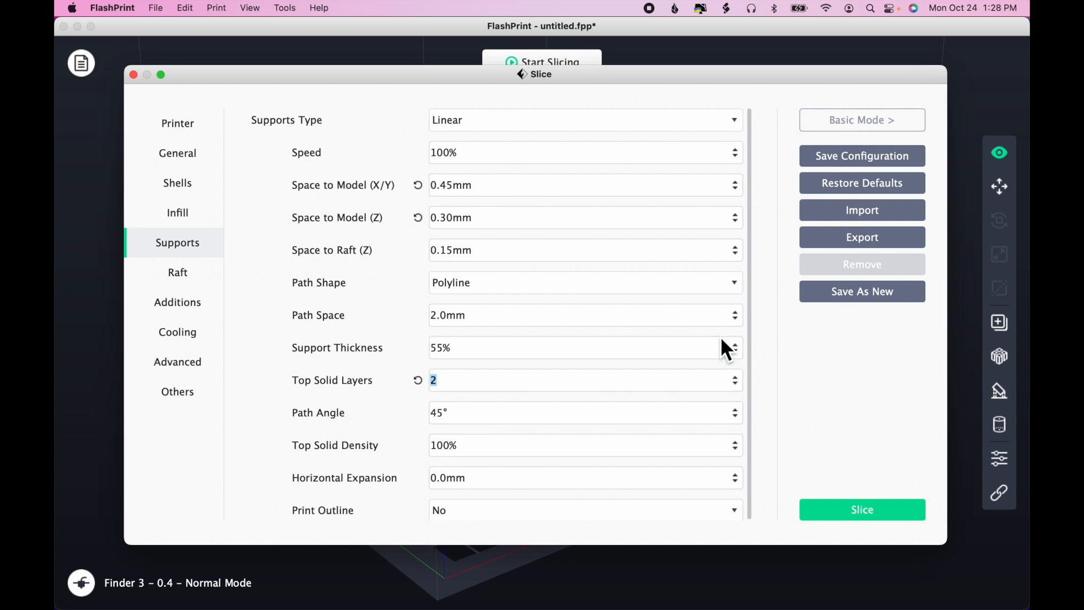
pyautogui.click(854, 507)
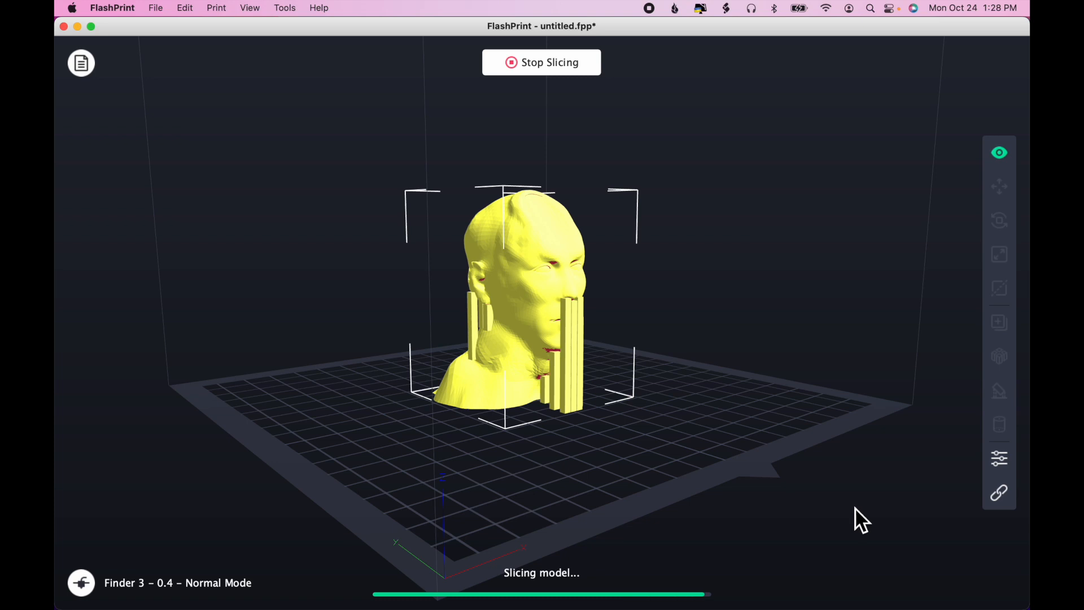
# - Preview the sliced head and examine the supports under the nose, chin and ears from the side and back
pyautogui.click(551, 66)
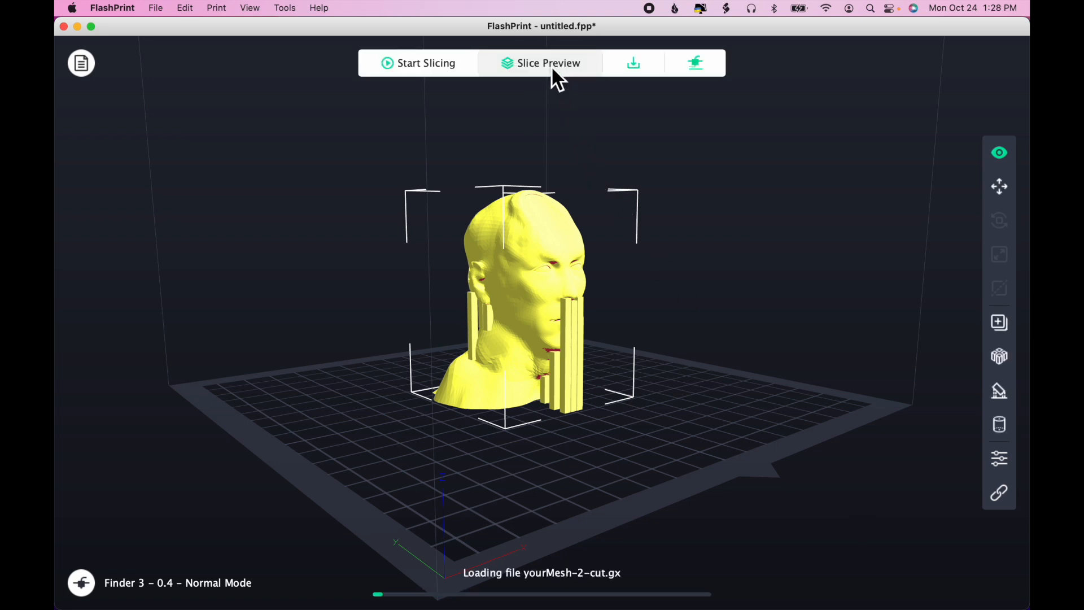
pyautogui.scroll(5, 441, 336)
pyautogui.scroll(4, 441, 338)
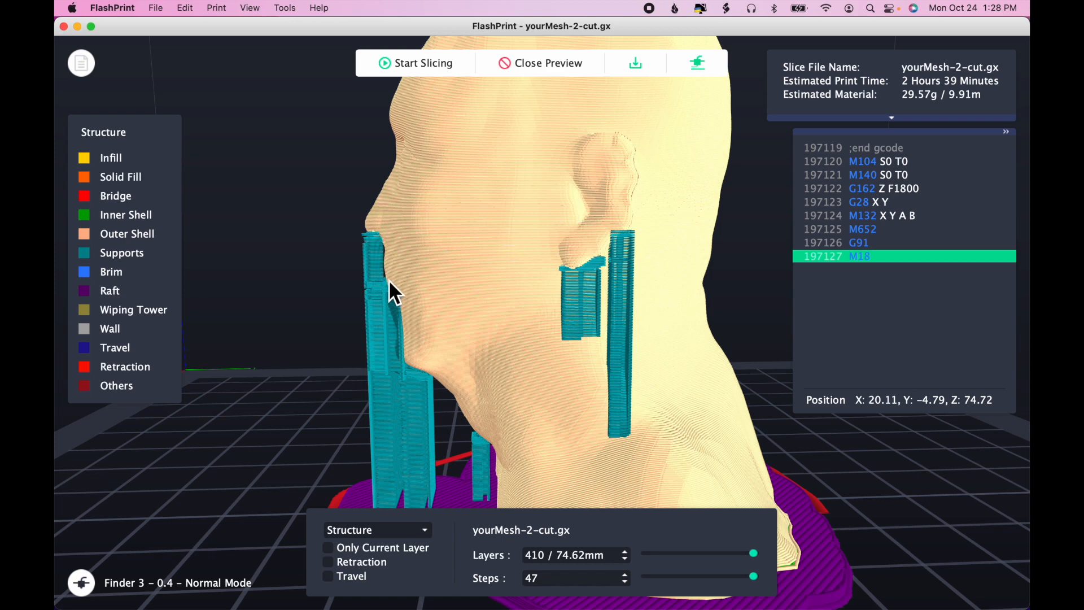
pyautogui.moveTo(695, 398); pyautogui.dragTo(604, 386)
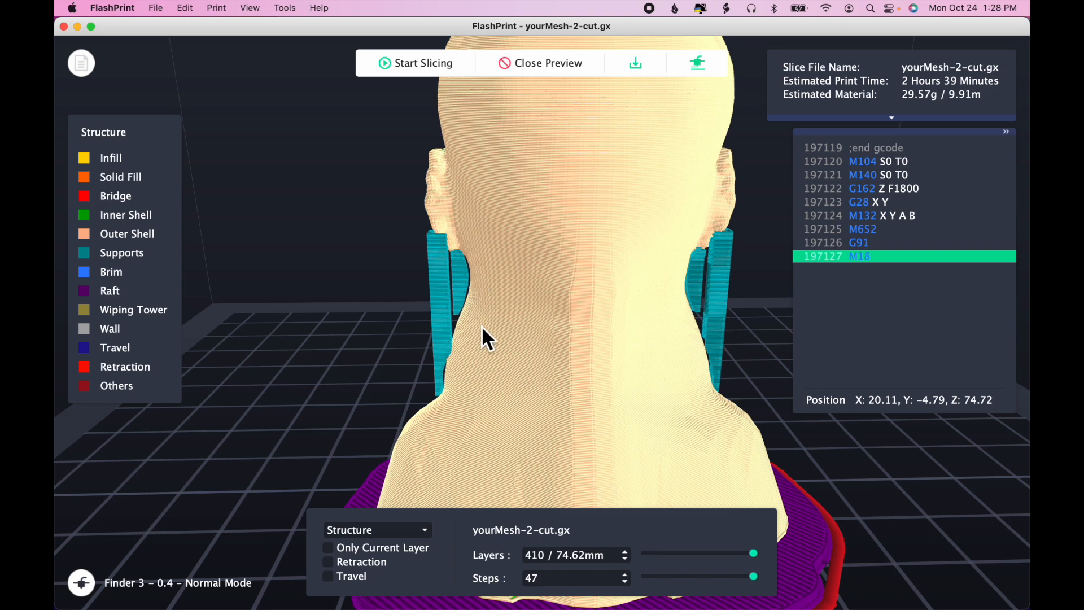
pyautogui.moveTo(487, 378); pyautogui.dragTo(566, 378)
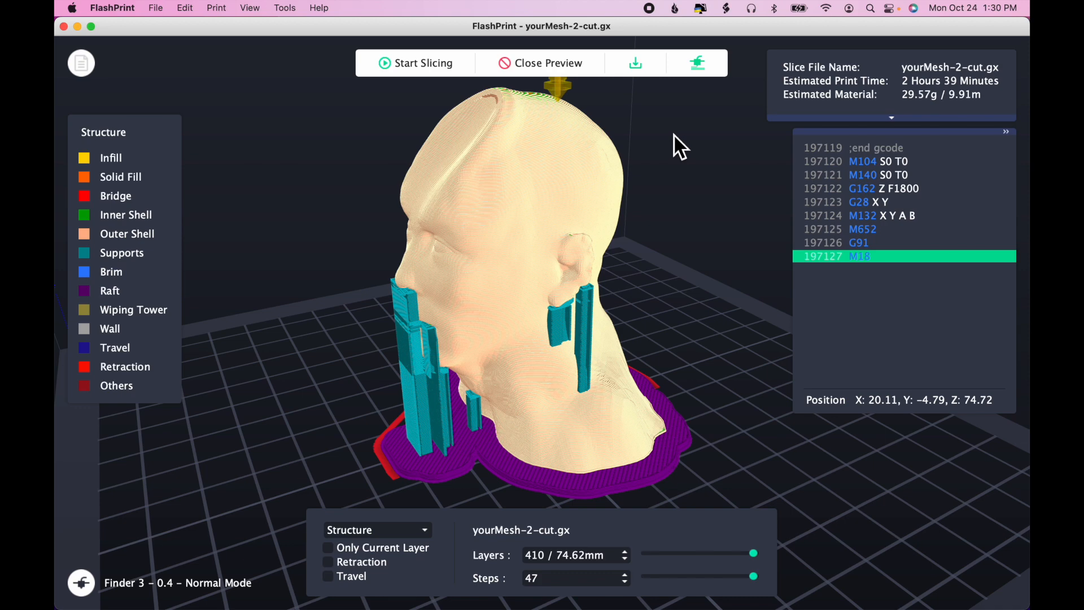
# - Switch to Safari
pyautogui.press('super+Tab')
pyautogui.press('super+Tab')
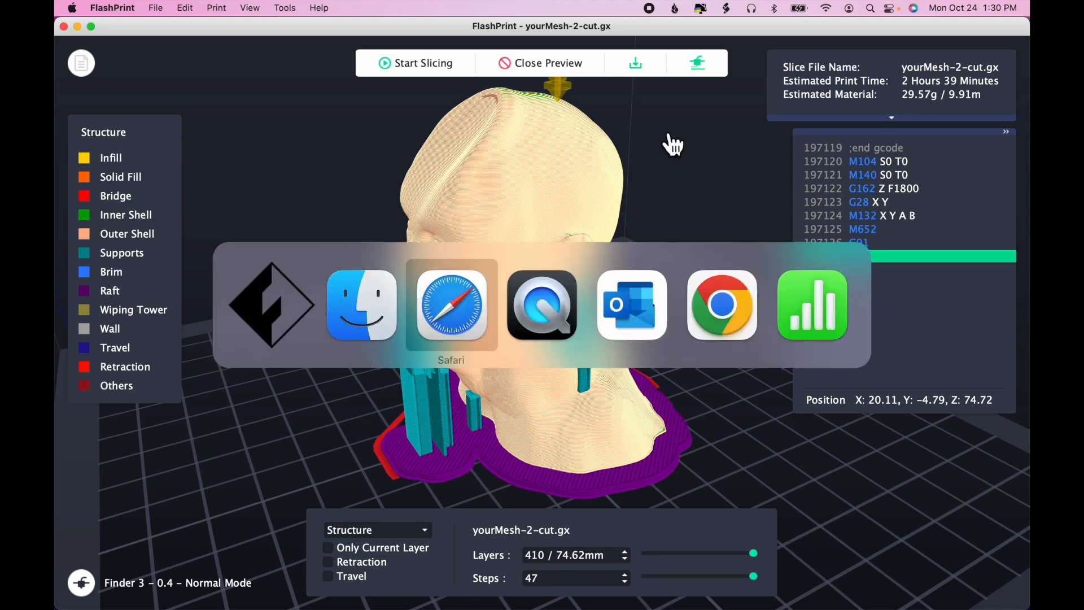